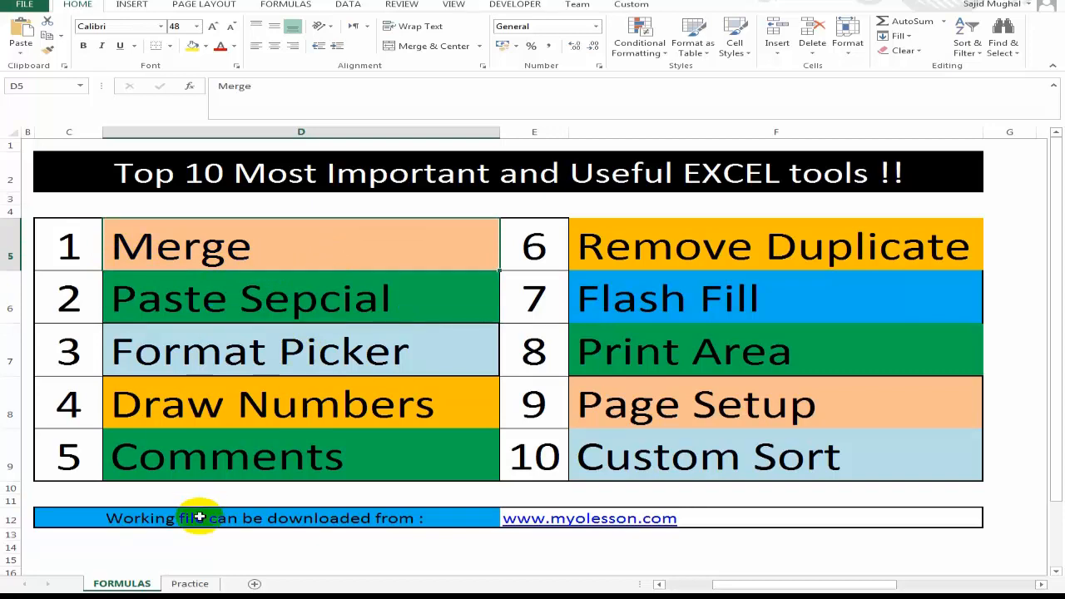
Switch to the Practice sheet and select cell B3 beside the ABC Company title.
left_click(192, 584)
left_click(271, 208)
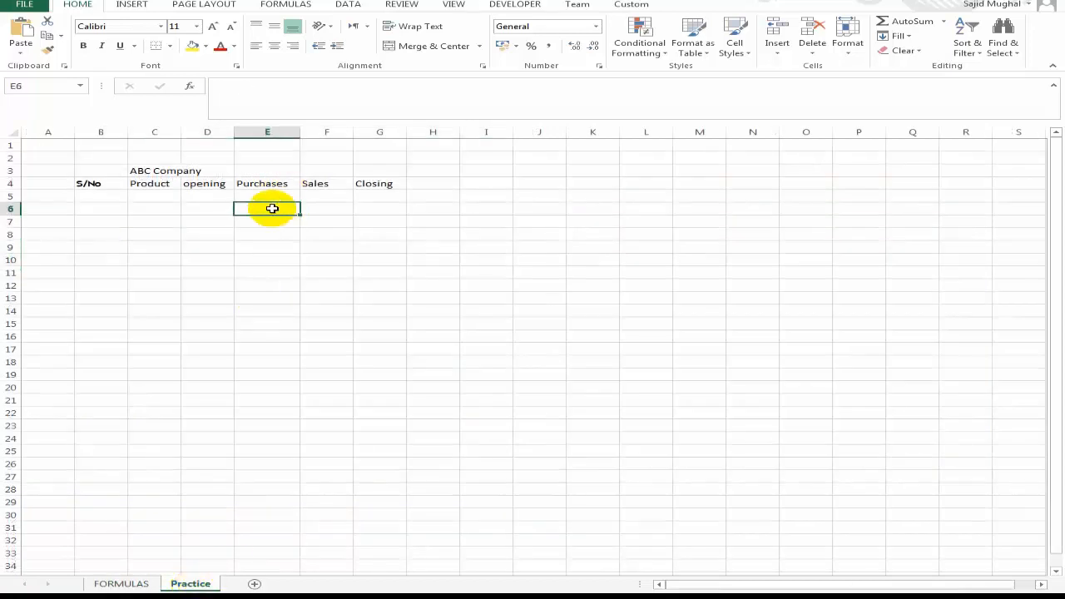
left_click(207, 172)
key("Down")
key("Left")
key("Left")
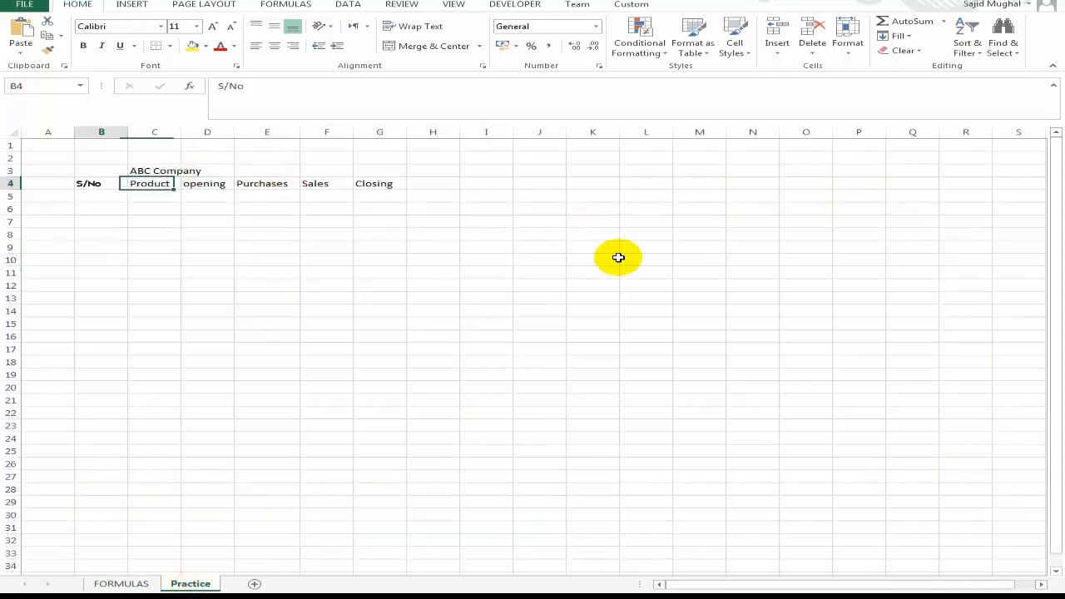
key("Up")
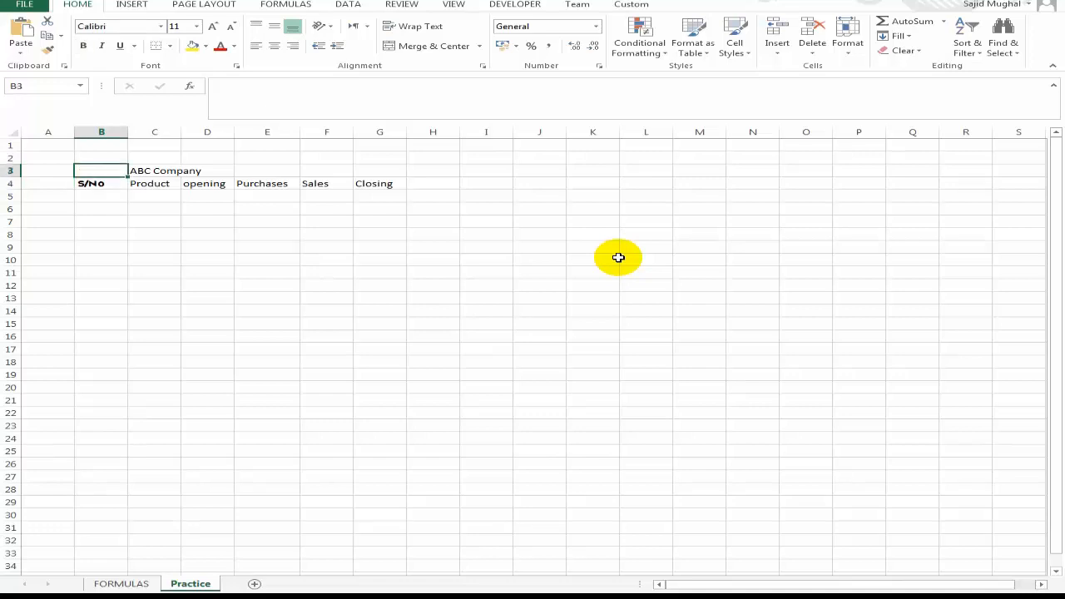
key("Down")
key("Up")
key("Right")
key("Left")
key("Down")
key("Up")
key("Down")
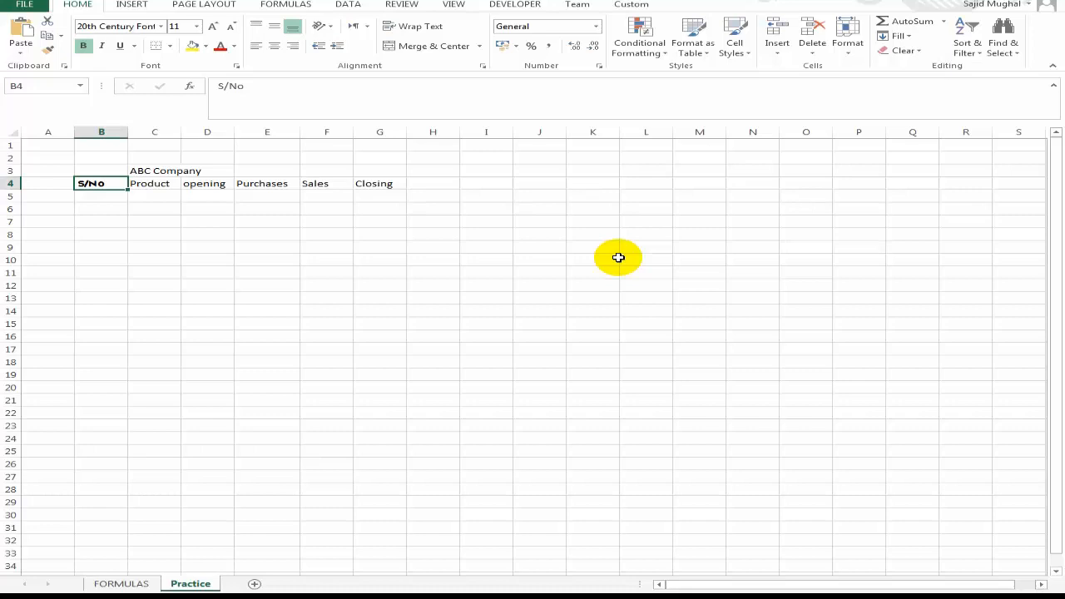
key("Up")
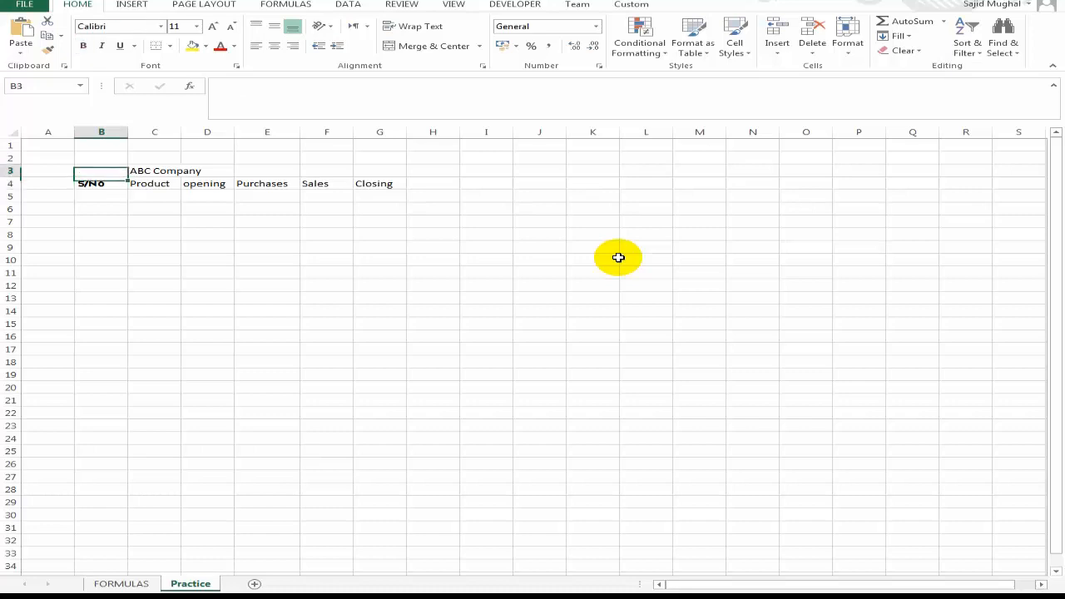
key("Up")
key("Right")
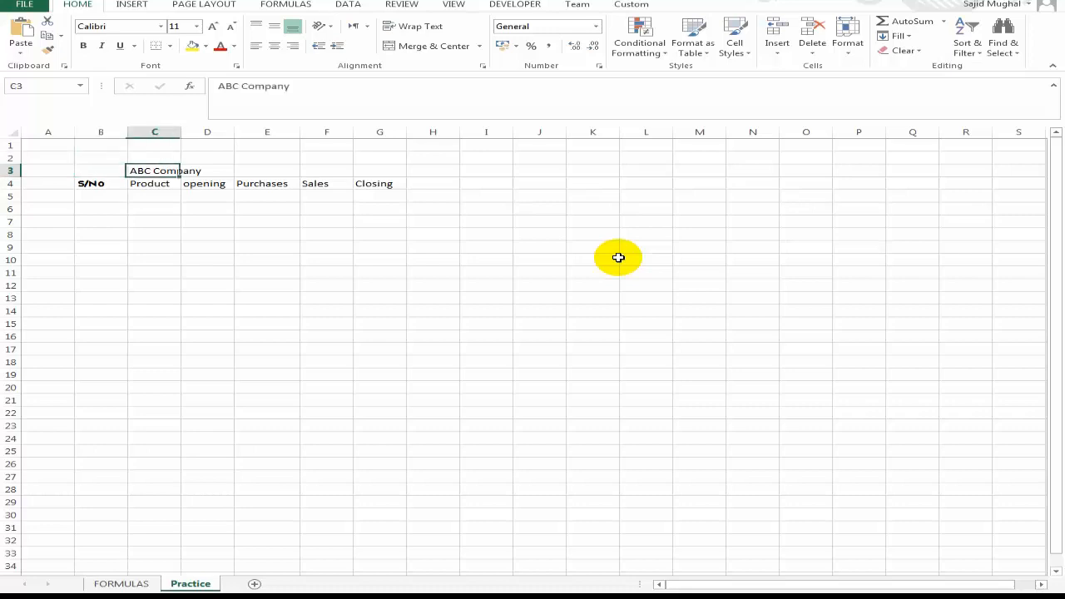
key("Left")
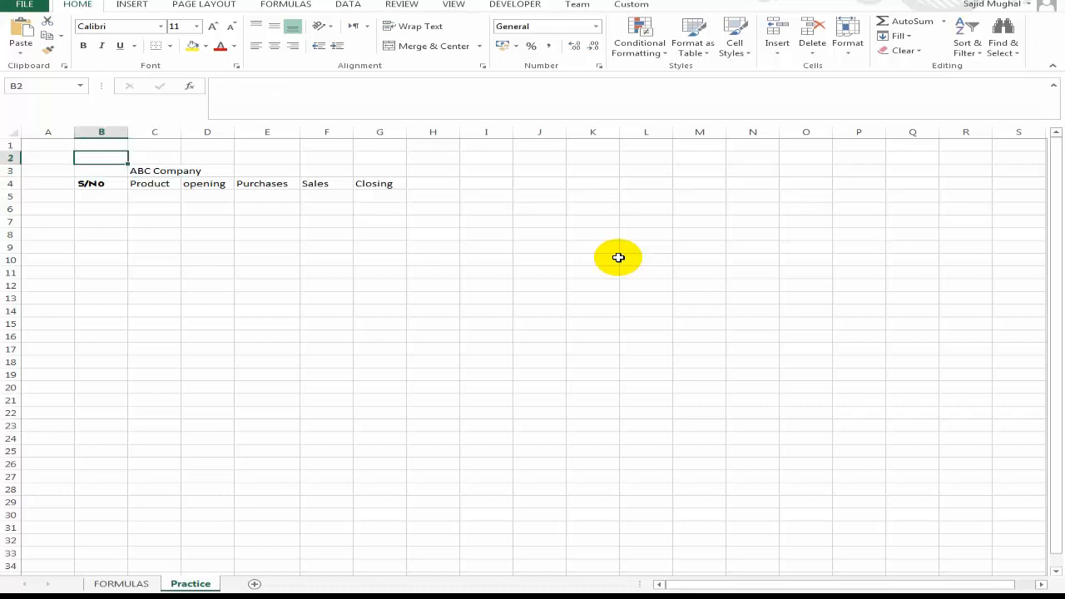
key("shift+Right")
key("shift+Right")
key("shift+Right")
key("shift+Right")
key("shift+Right")
key("Down")
key("Up")
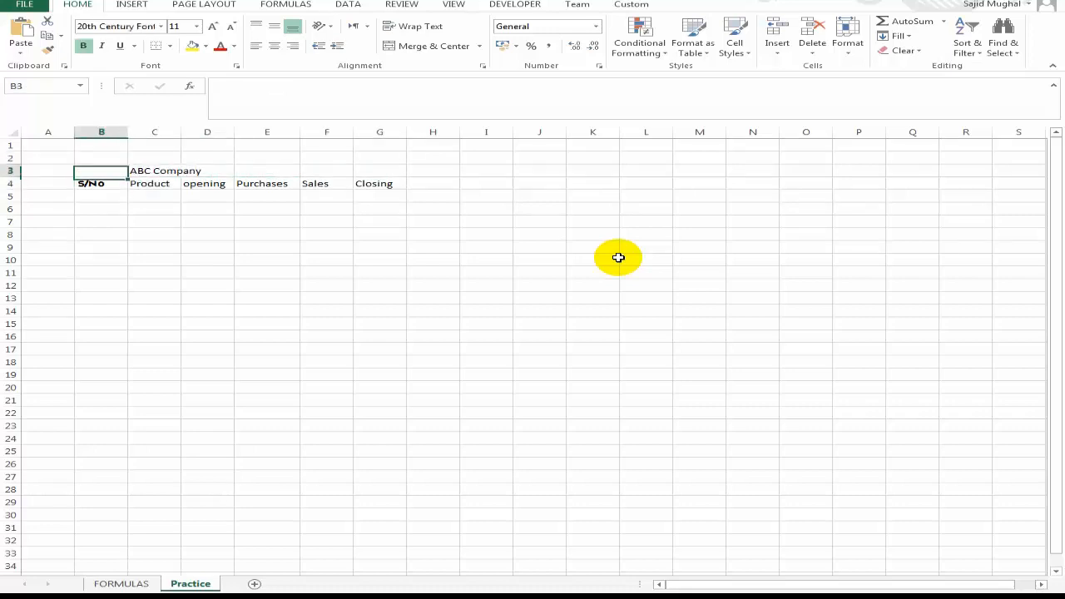
Merge and center cells B3 to G3 so the ABC Company title spans the table's columns.
key("shift+Right")
key("shift+Right")
key("shift+Right")
key("shift+Right")
key("shift+Right")
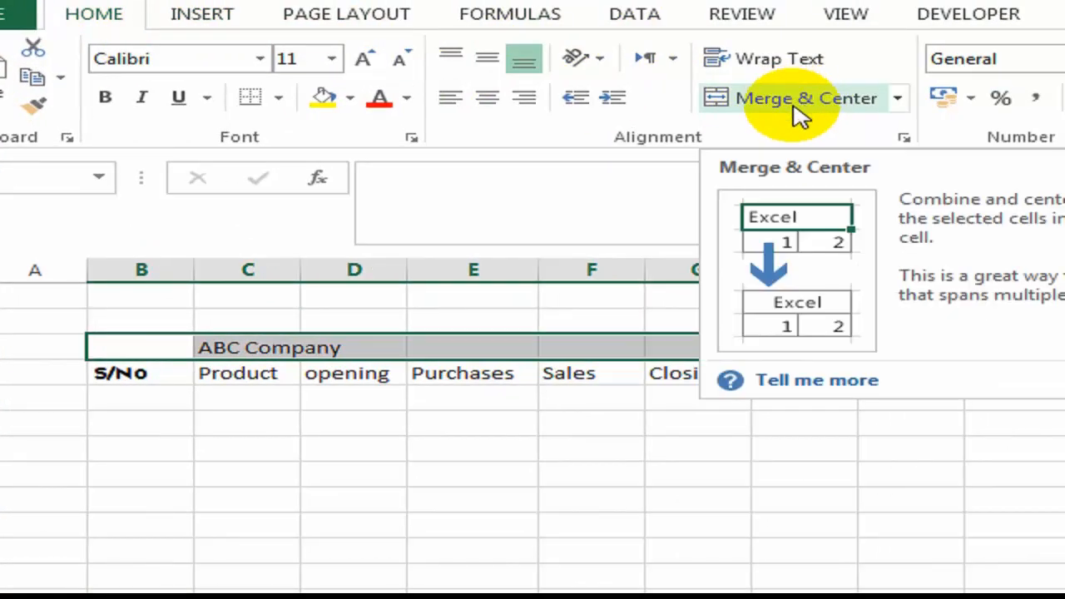
left_click(803, 106)
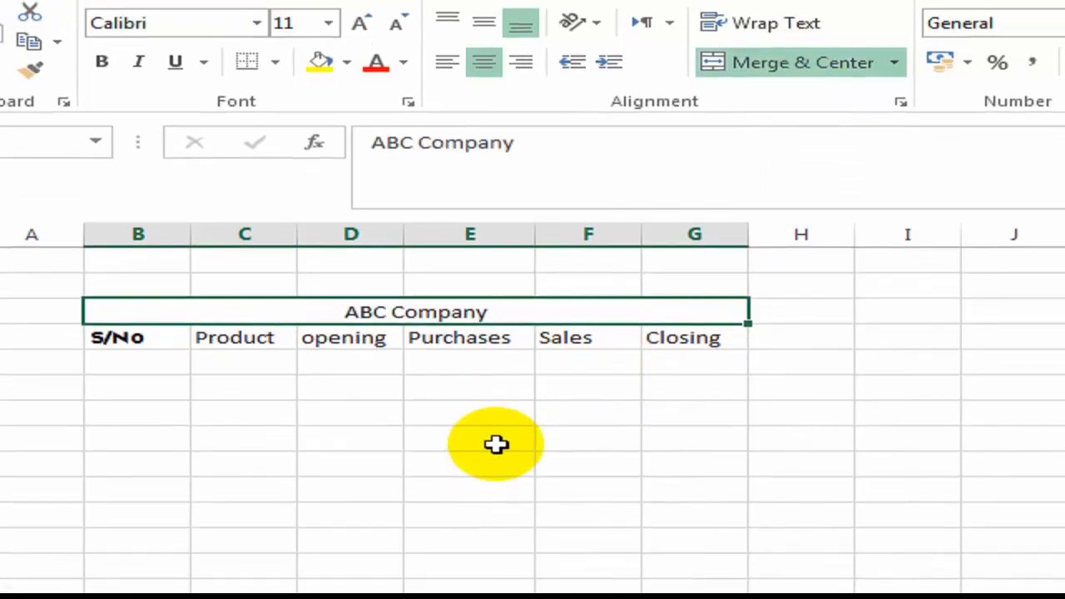
Make the merged ABC Company title bold.
left_click(354, 540)
left_click(368, 358)
key("Up")
key("Up")
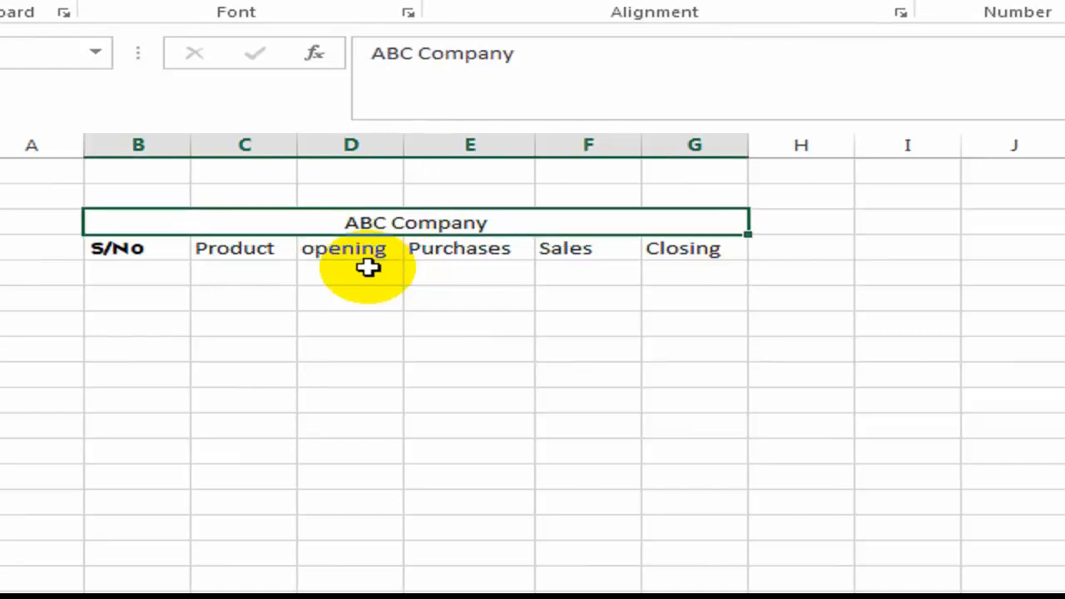
key("ctrl+b")
key("Down")
key("Up")
key("Down")
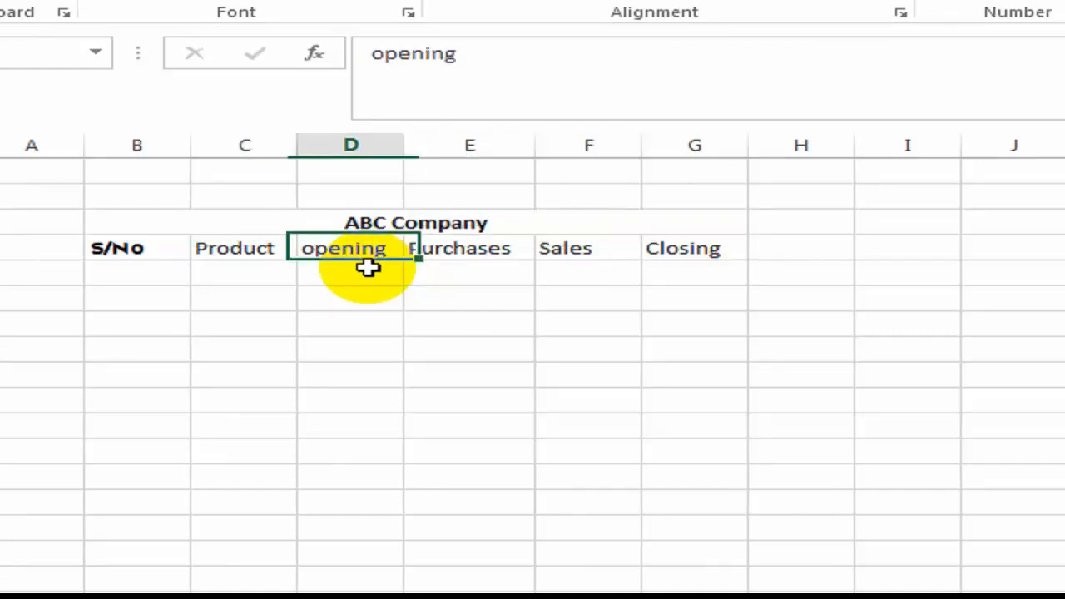
key("Up")
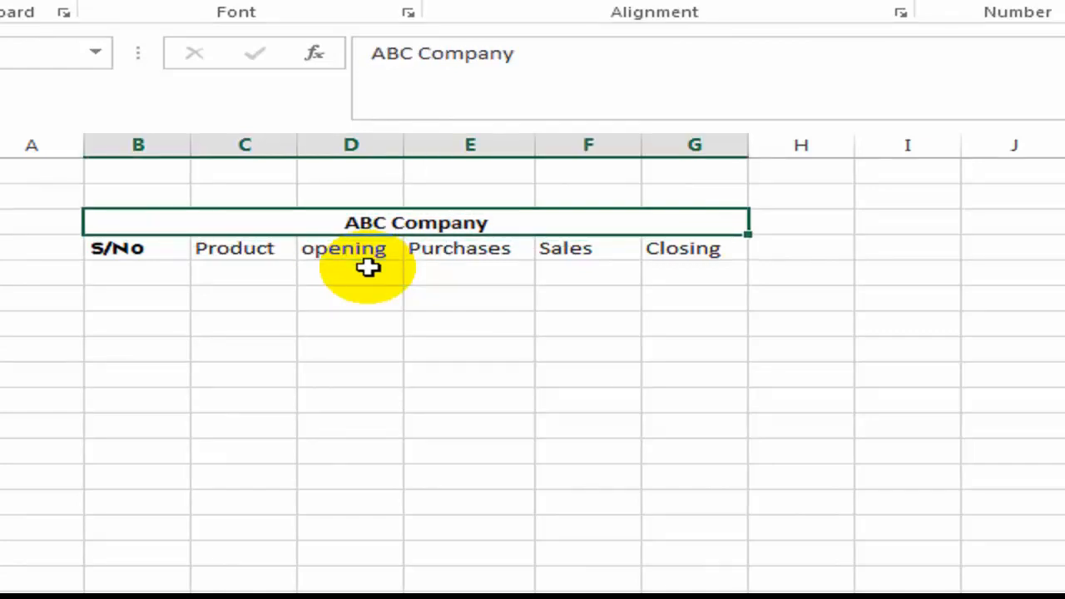
key("Down")
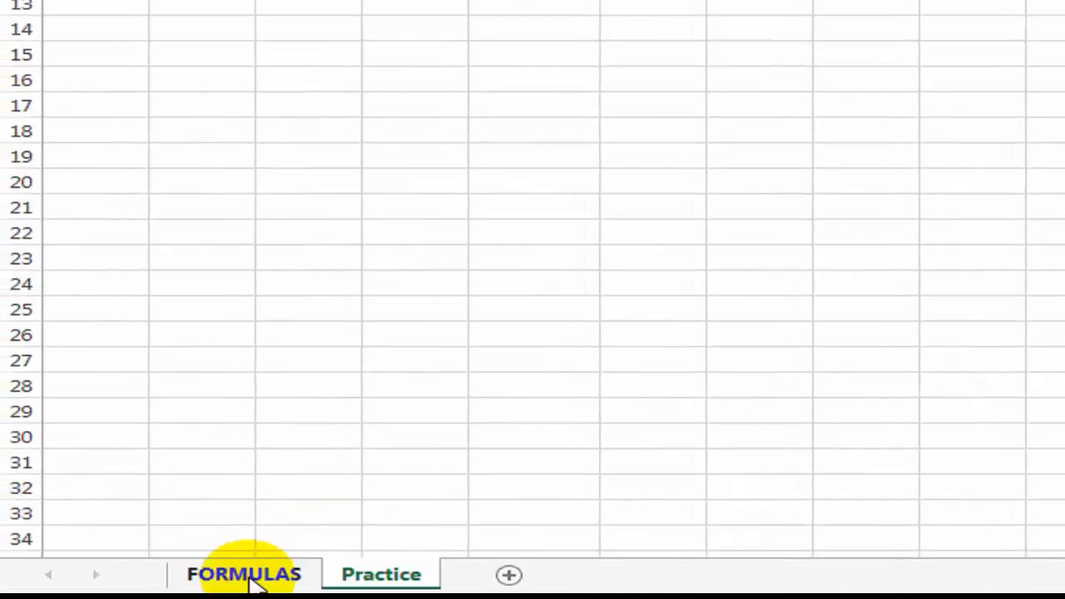
Check the tool list on the FORMULAS sheet, and return to the empty row under the Practice sheet's headers.
left_click(252, 573)
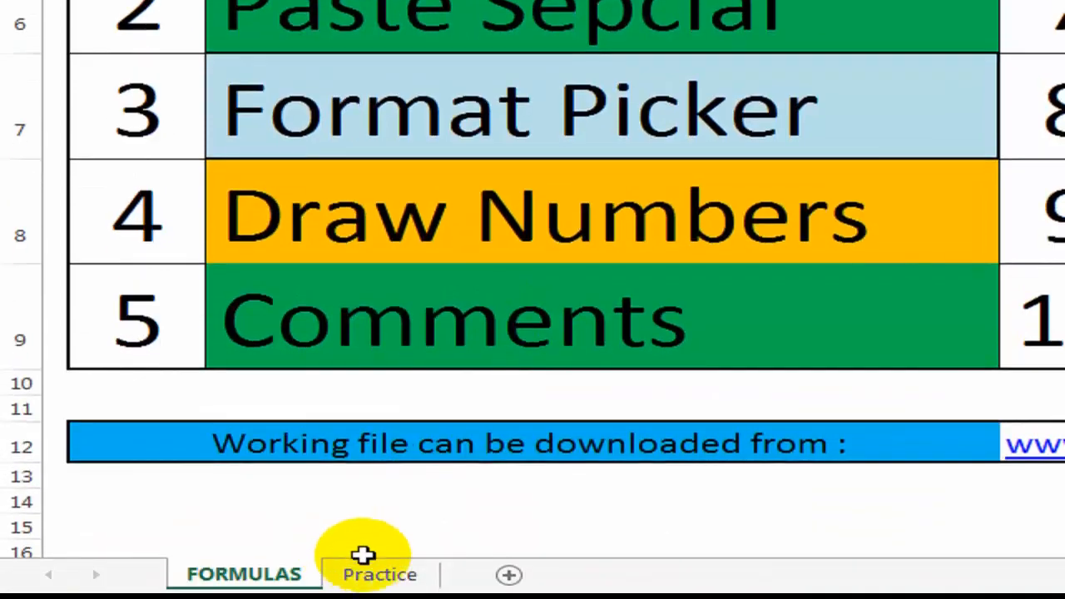
left_click(384, 574)
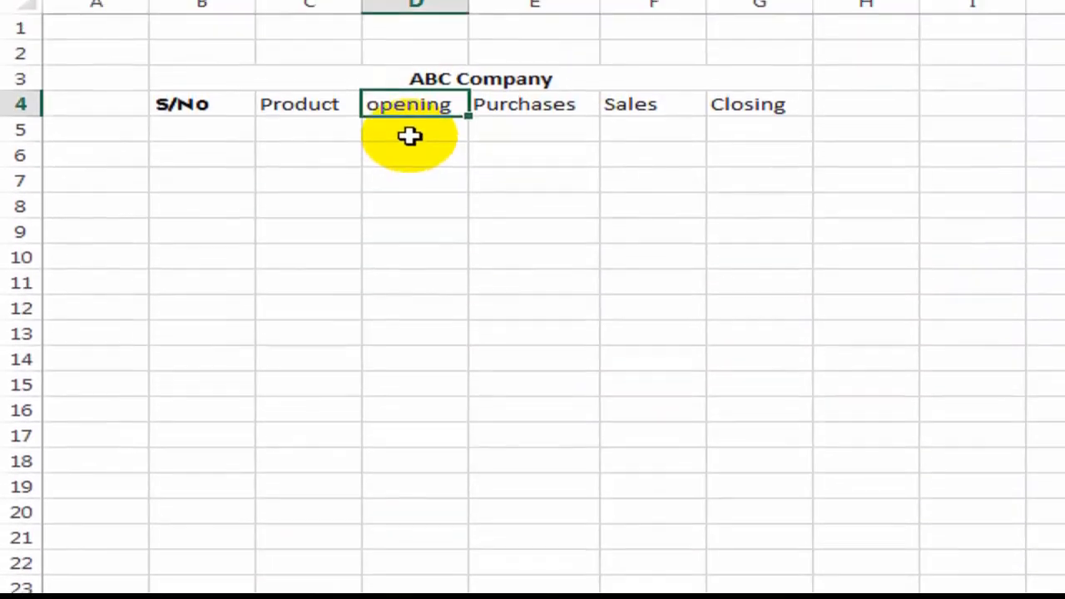
left_click(409, 143)
key("Left")
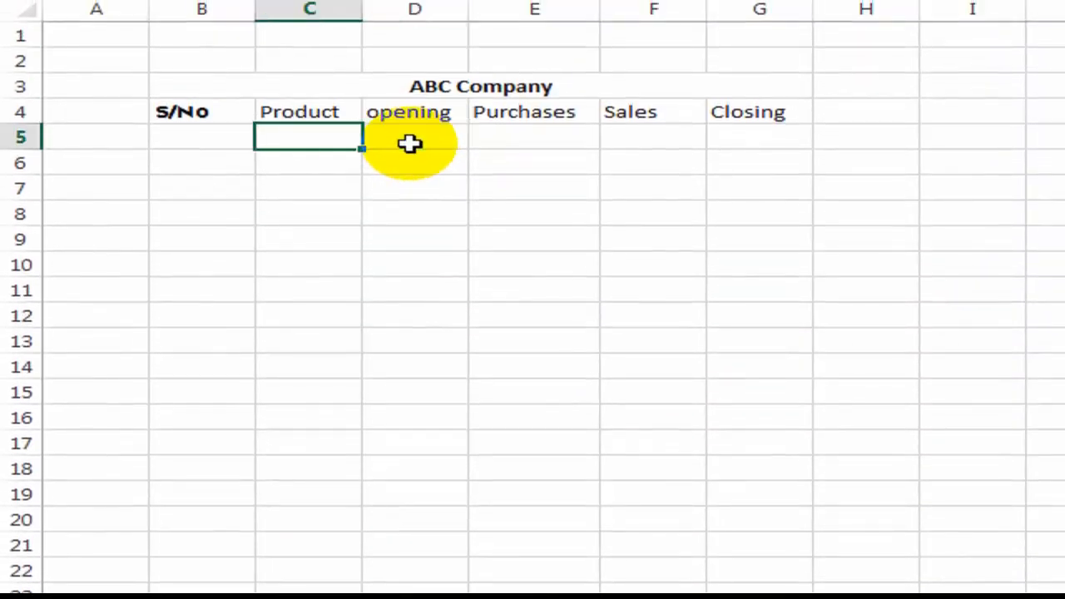
key("Right")
key("Right")
key("Right")
key("Right")
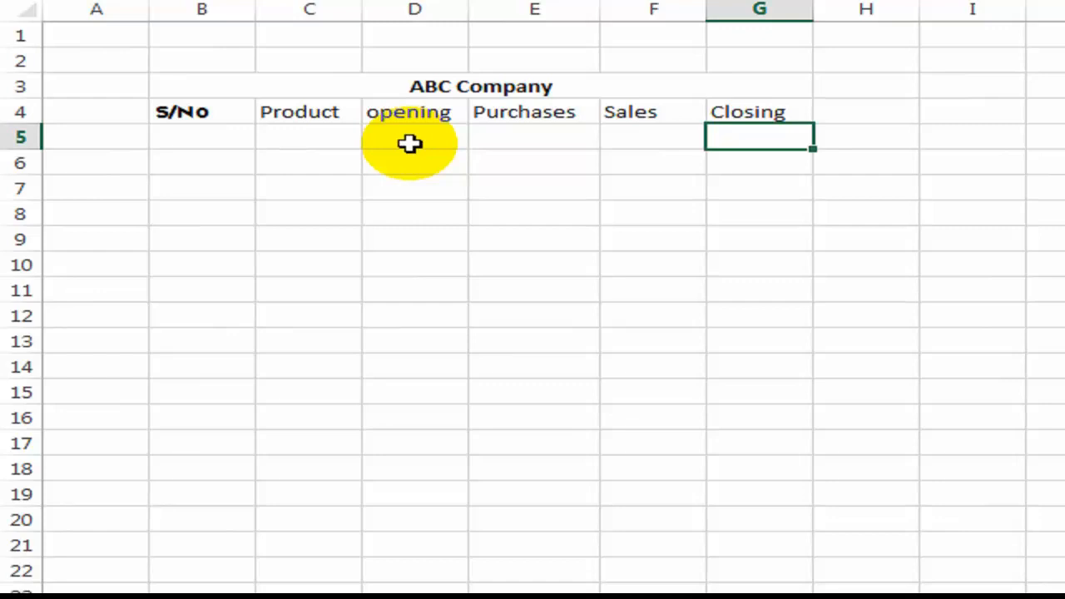
key("Up")
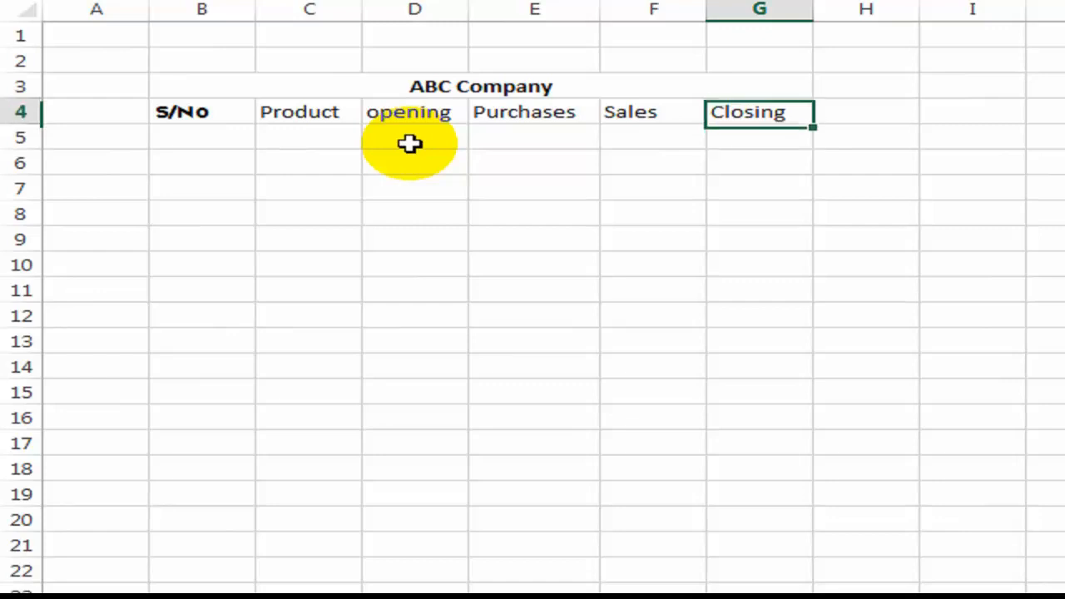
key("Down")
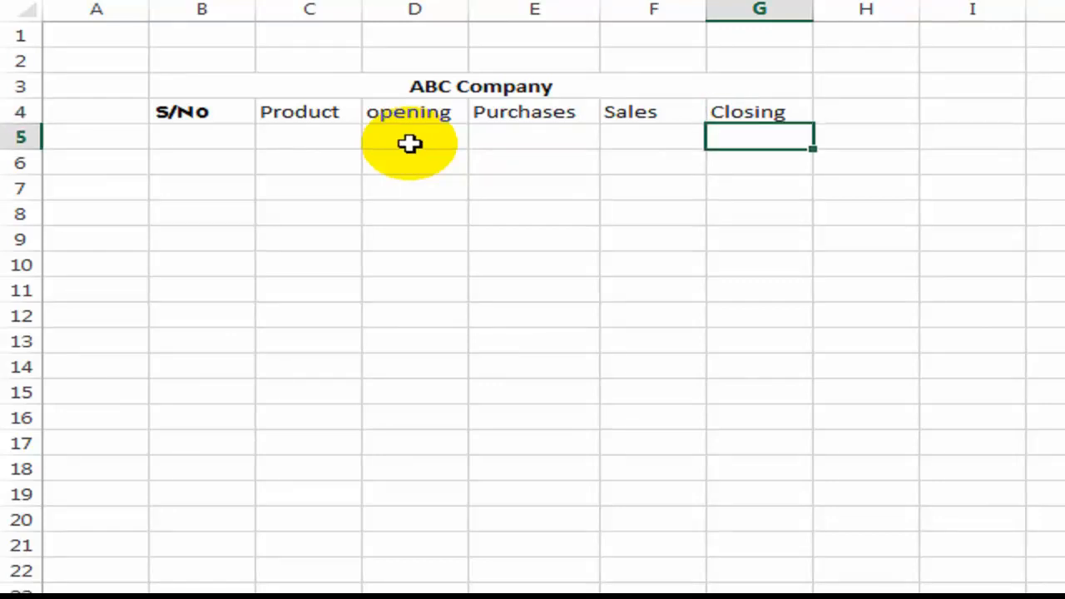
key("Right")
key("Left")
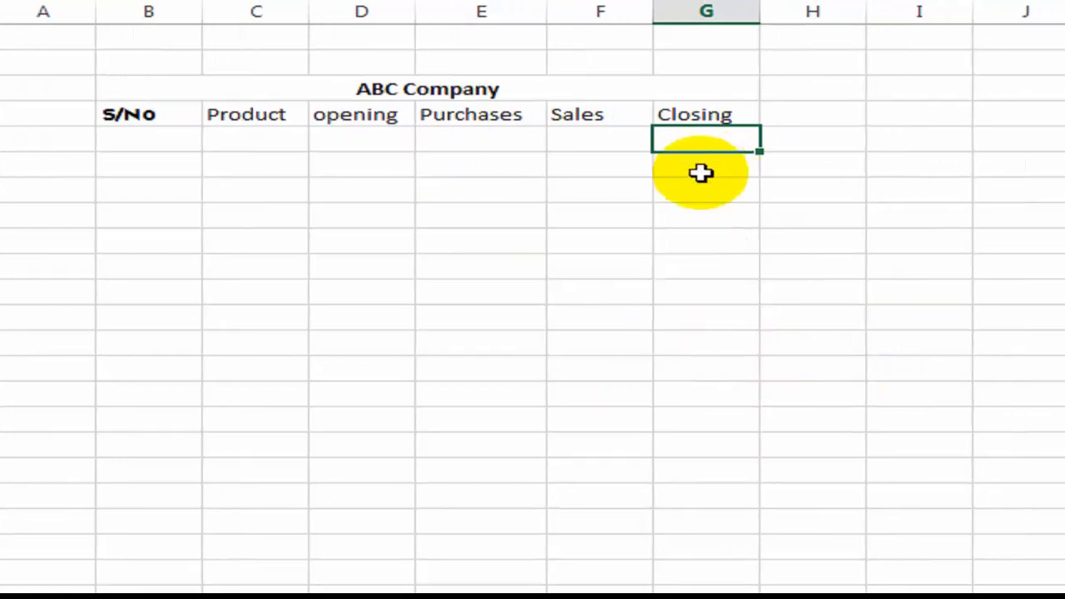
Enter A as the first product in cell C5.
key("Left")
key("Left")
key("Left")
key("Left")
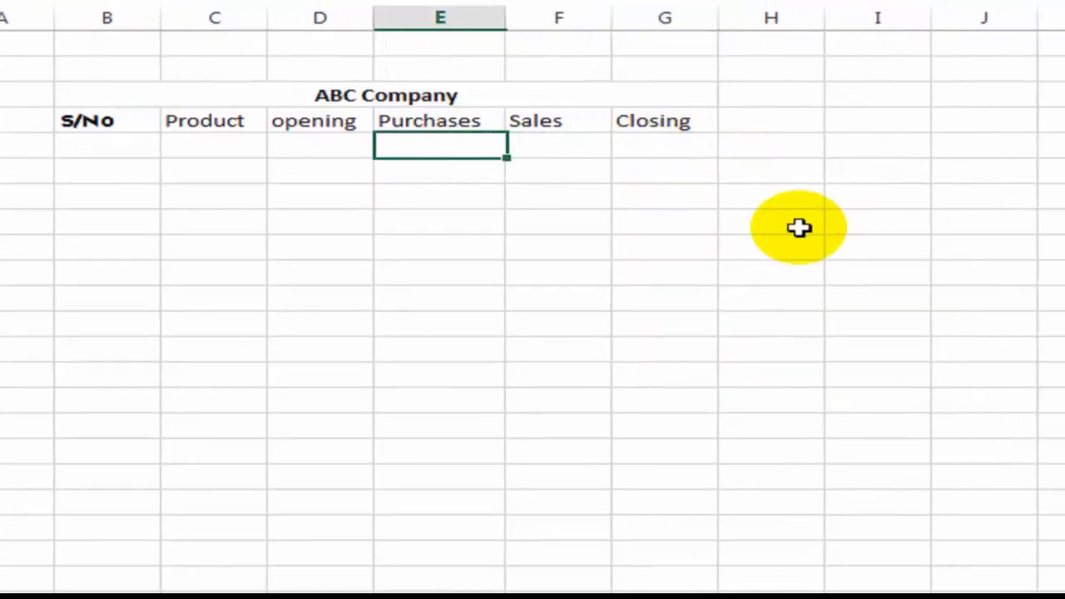
type("A")
key("Return")
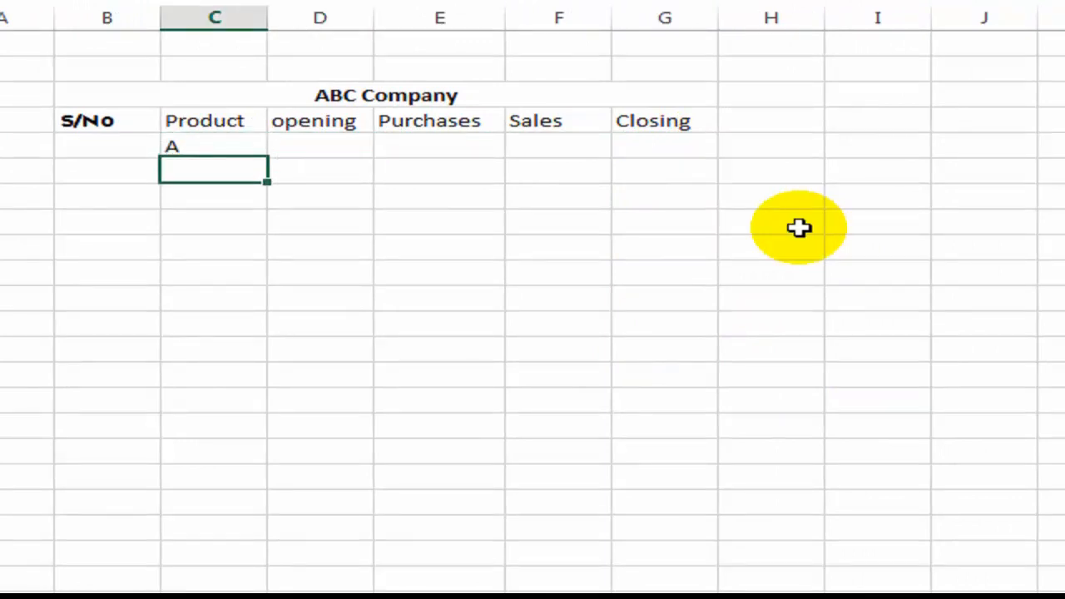
Enter 12 as product A's opening quantity in cell D5.
key("Up")
key("Right")
type("1")
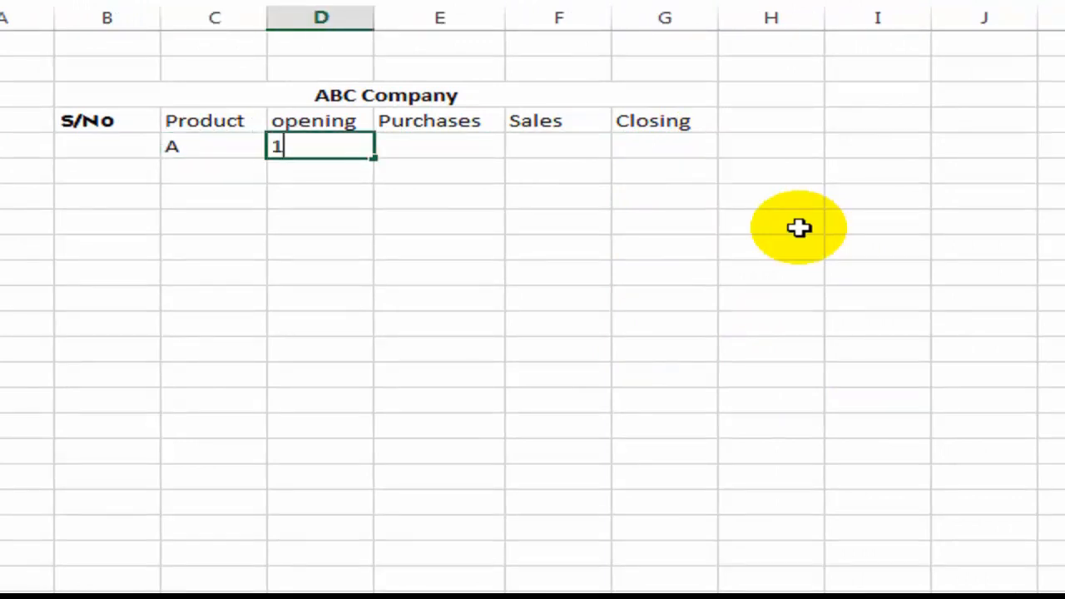
key("Return")
key("Up")
key("Right")
key("Left")
key("F2")
type("2")
key("Return")
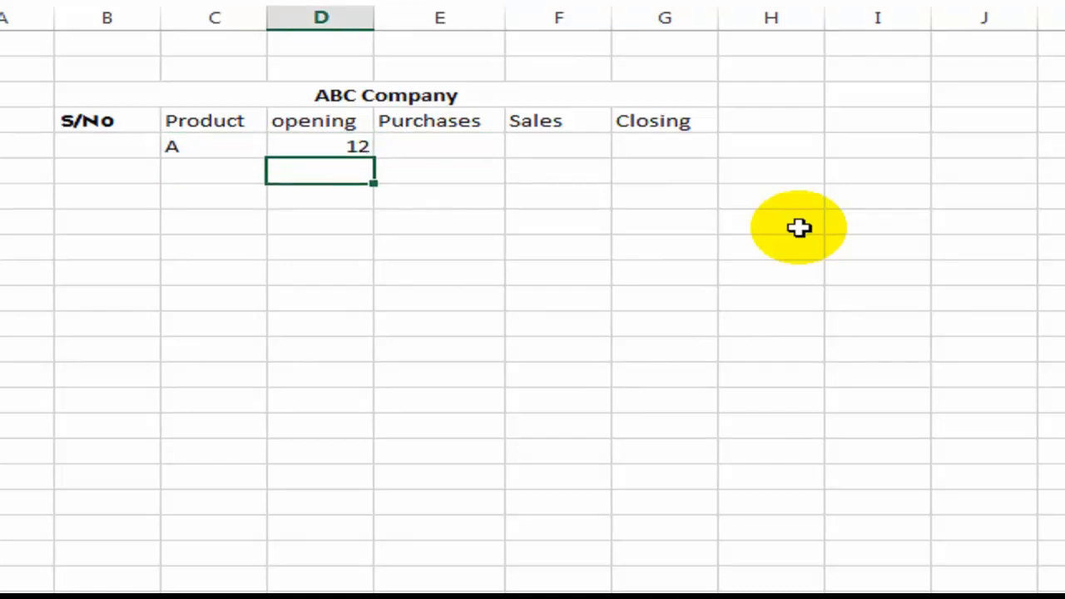
Enter 10 as product A's purchases in cell E5 and 15 as its sales in cell F5.
key("Up")
key("Right")
type("10")
key("Return")
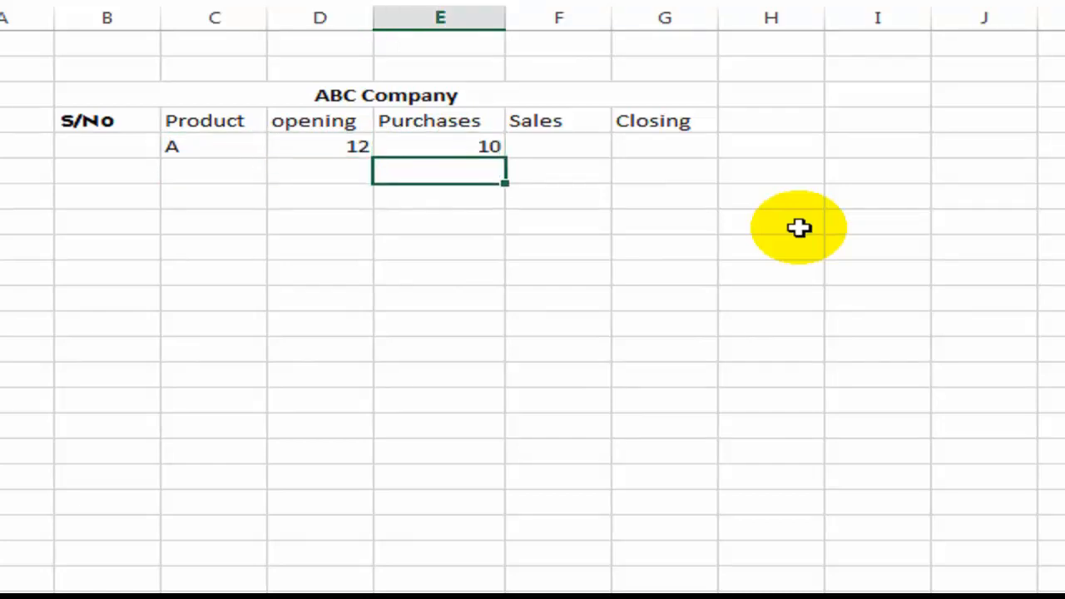
key("Up")
key("Right")
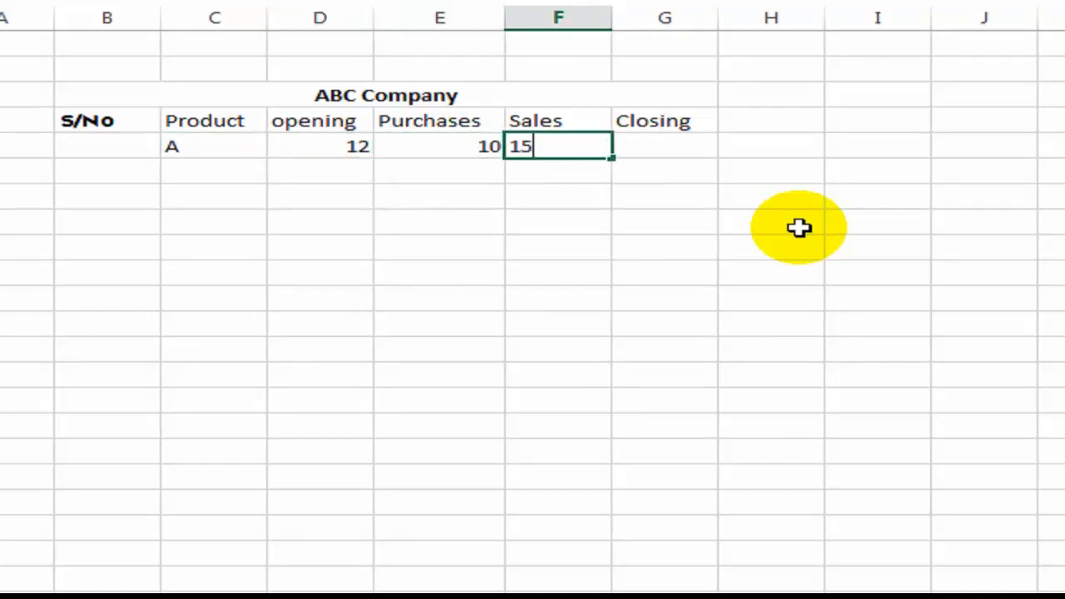
type("15")
key("Return")
Calculate product A's closing stock in G5 as opening plus purchases minus sales with the formula =D5+E5-F5.
key("Up")
key("Right")
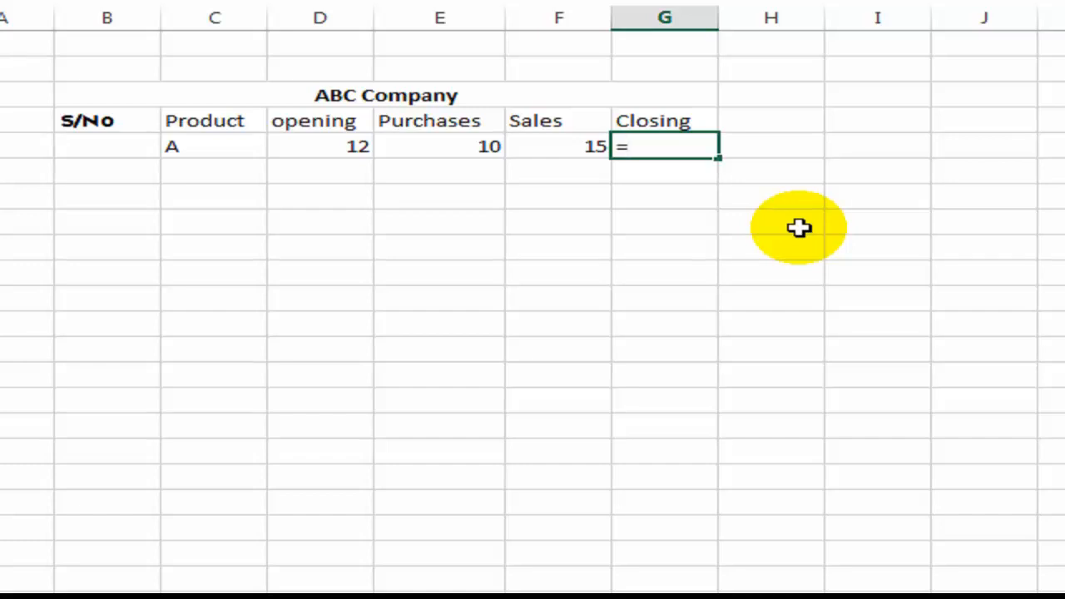
type("=")
key("Left")
key("Left")
key("Left")
type("+")
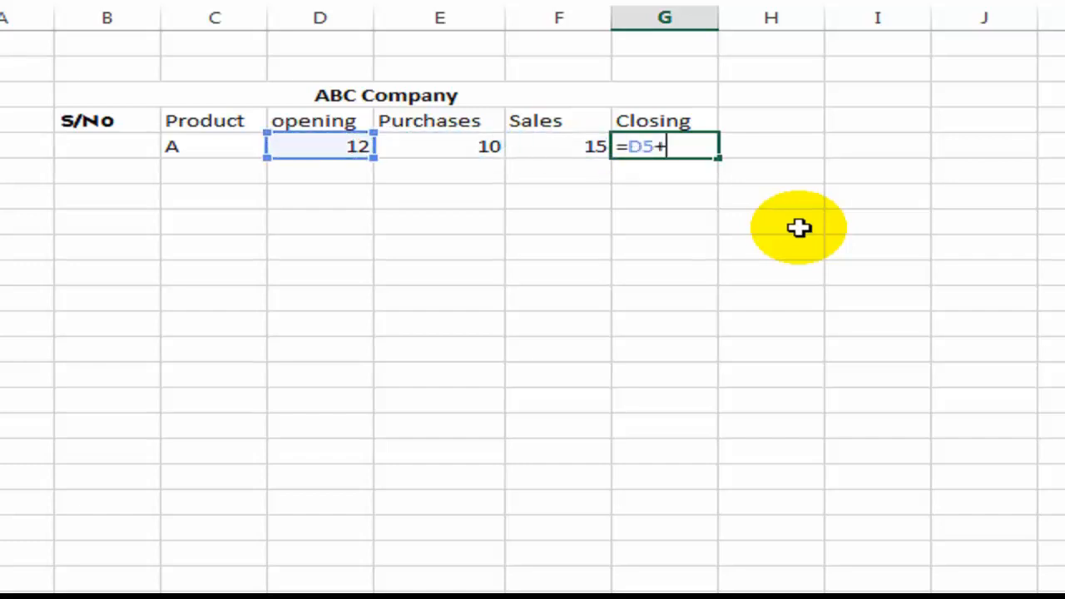
key("Left")
key("Left")
type("-")
key("Left")
key("Return")
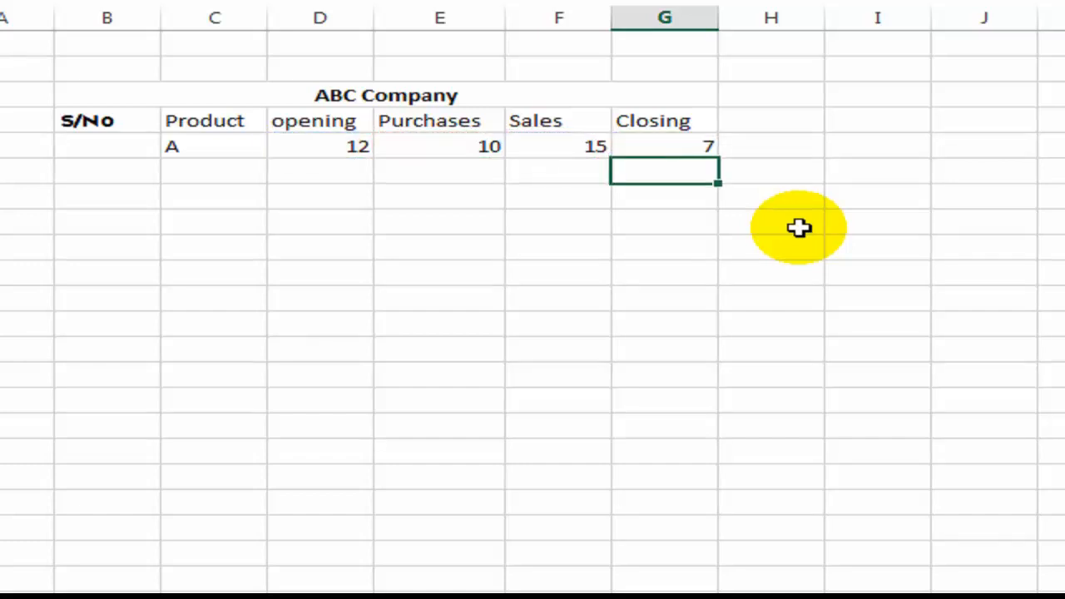
Make product A's closing value in cell G5 bold.
key("Up")
key("Left")
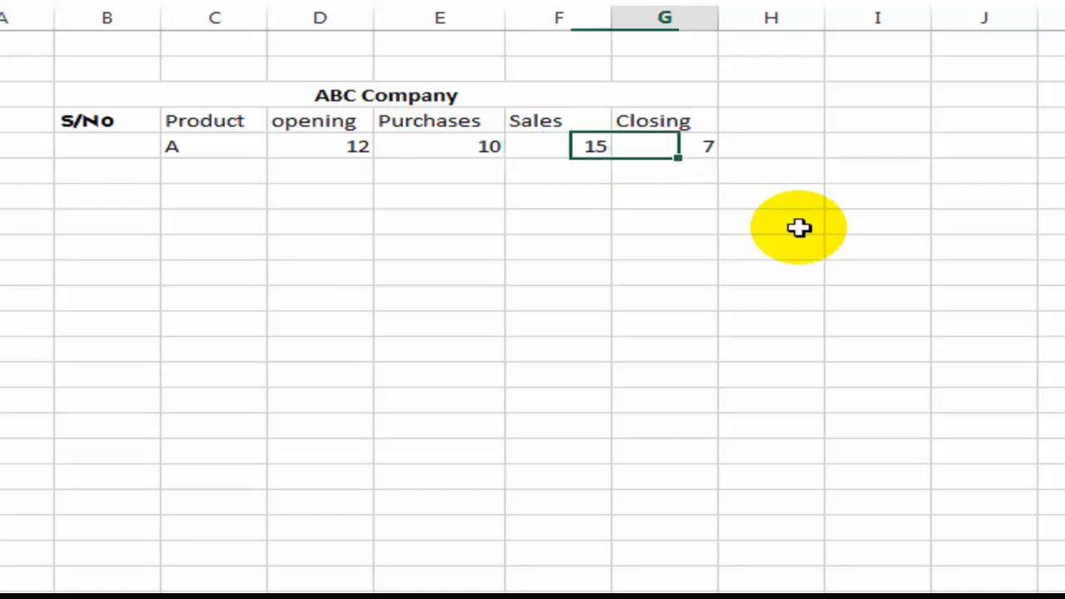
key("Right")
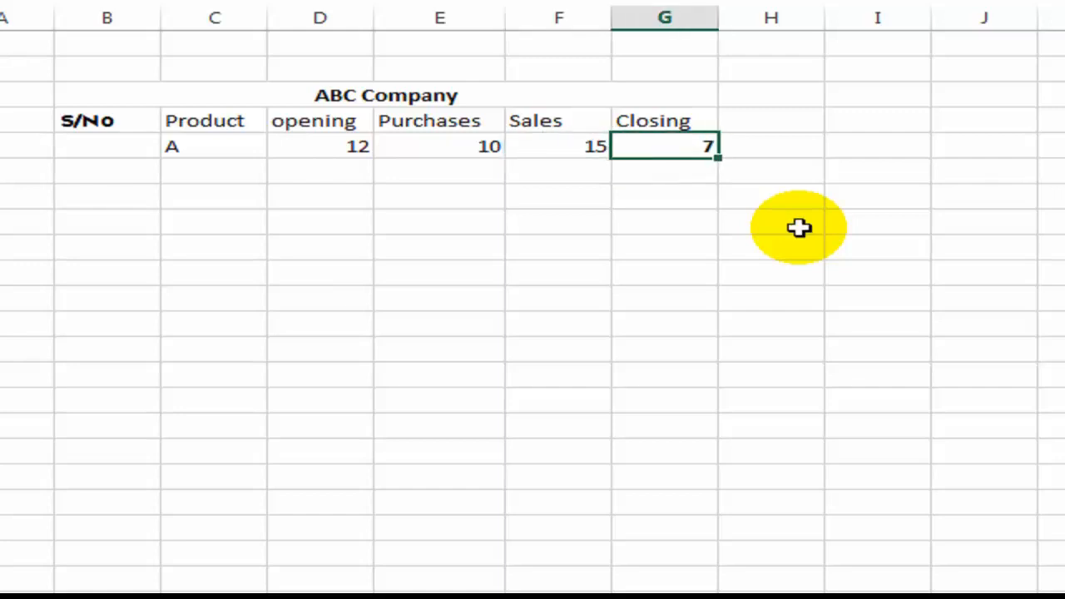
key("Up")
key("Up")
key("shift+Down")
key("shift+Down")
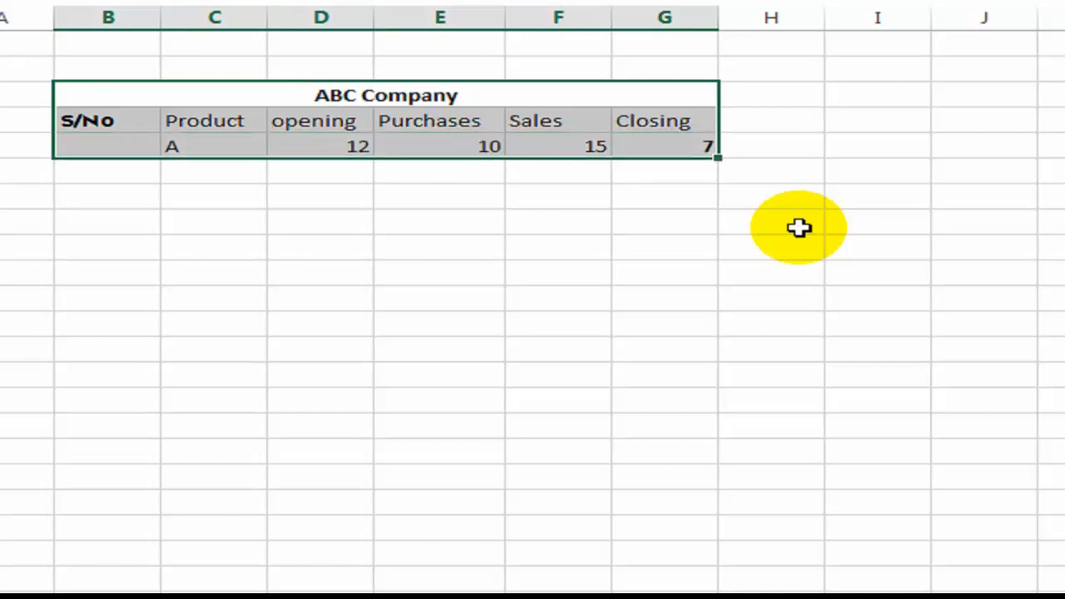
Enter the date 01-Jan in cell B2 above the ABC Company title.
key("Up")
key("Left")
key("Left")
key("Left")
key("Left")
key("Left")
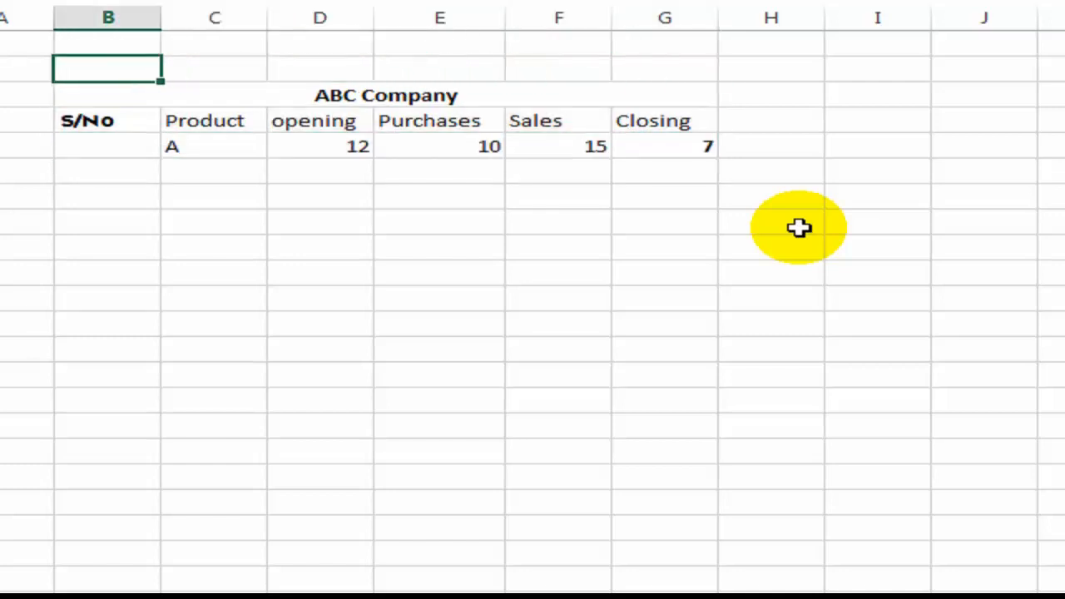
key("Return")
key("Up")
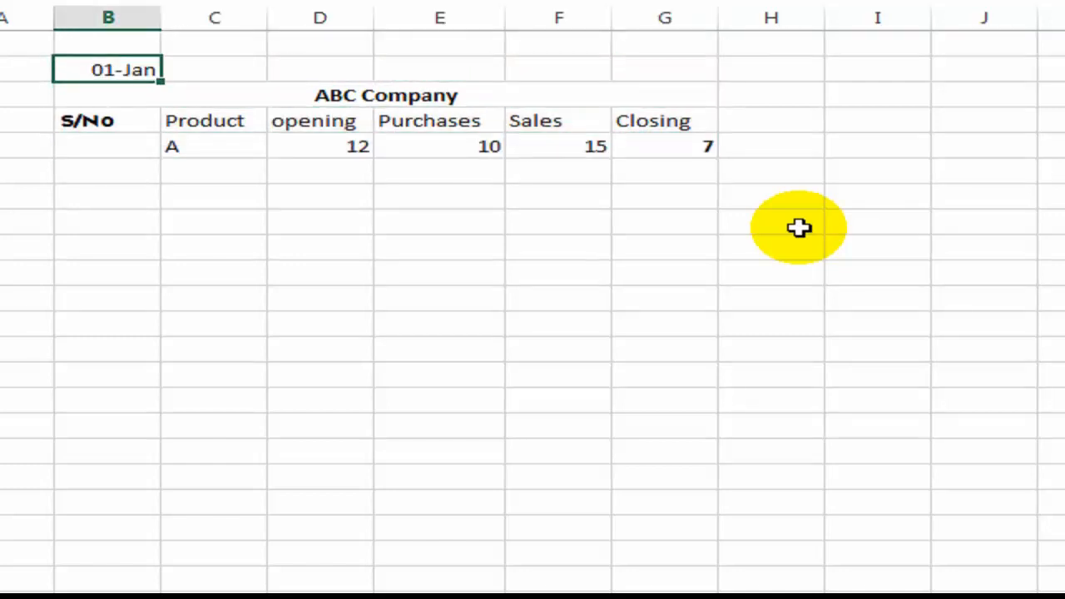
Copy the 01-Jan ABC Company table in B2:G5 and paste the duplicate starting at cell I2.
key("shift+Down")
key("shift+Down")
key("shift+Down")
key("ctrl+c")
key("Right")
key("Right")
key("Right")
key("Right")
key("Right")
key("Right")
key("Right")
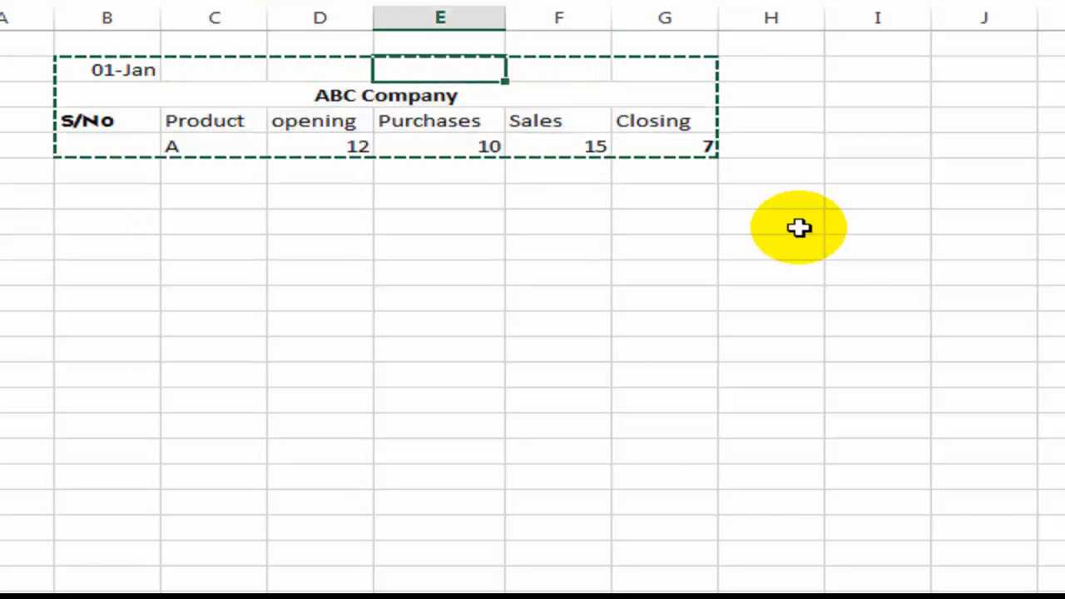
key("Return")
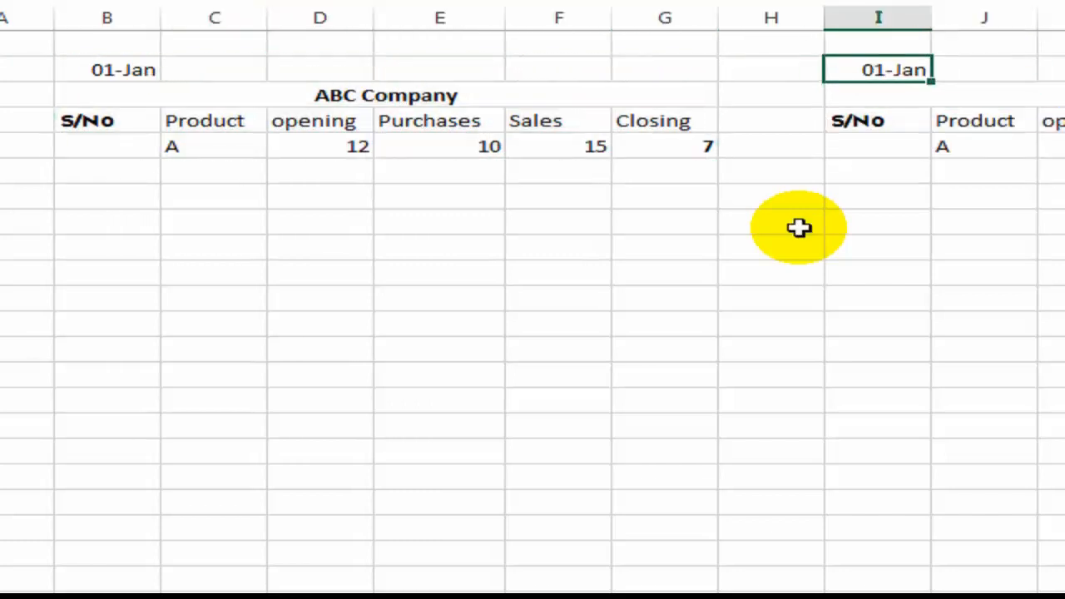
Change the duplicated table's date in cell I2 to 02-Jan and select product A's opening cell K5.
type("2jan")
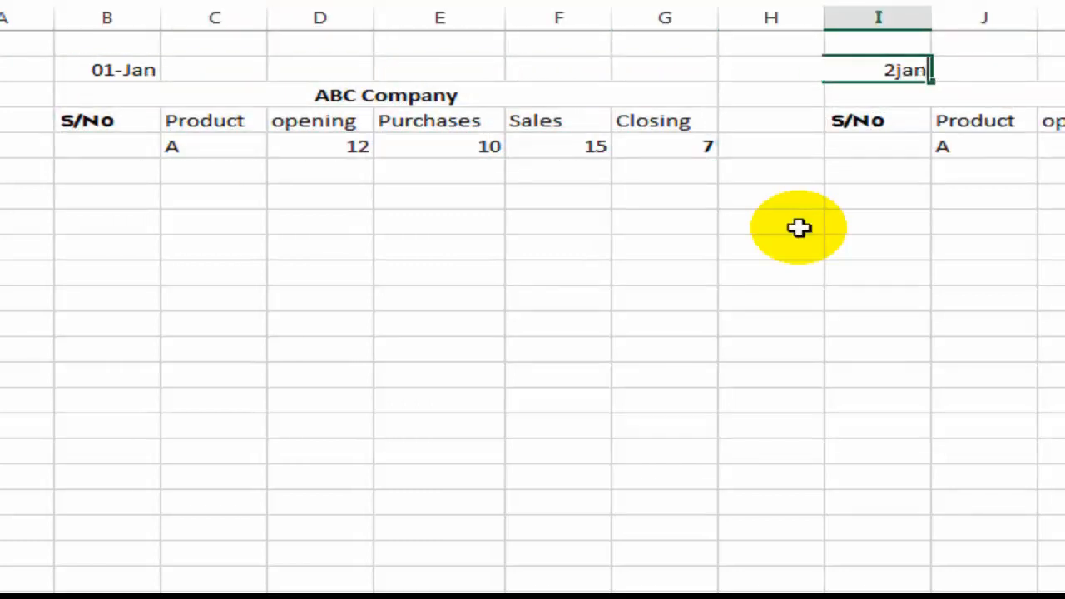
key("Return")
key("Down")
key("Down")
key("Right")
key("Right")
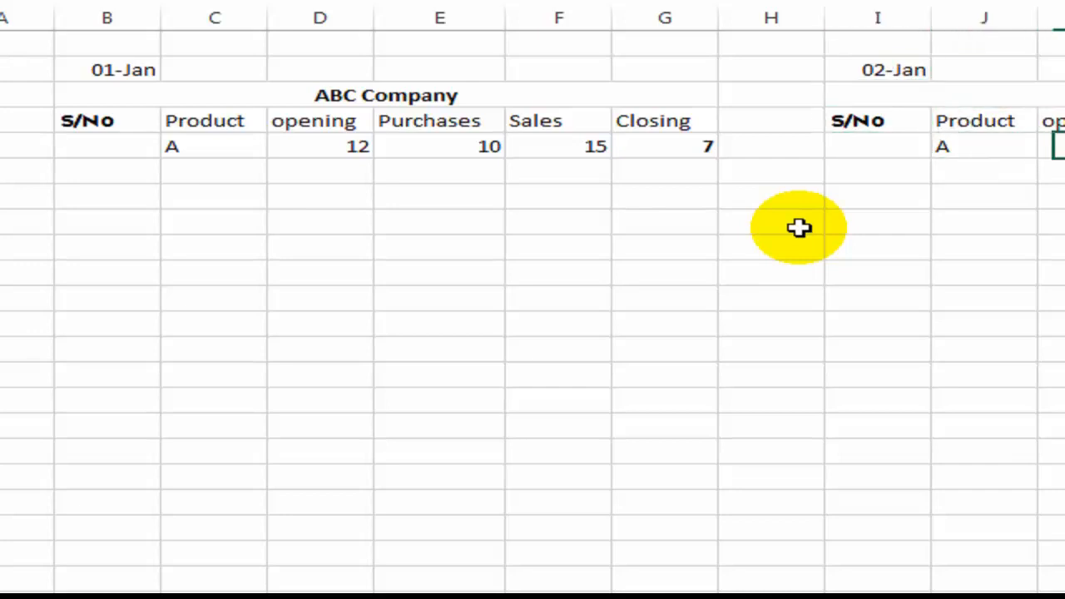
key("Left")
key("Right")
key("Left")
key("Left")
key("Left")
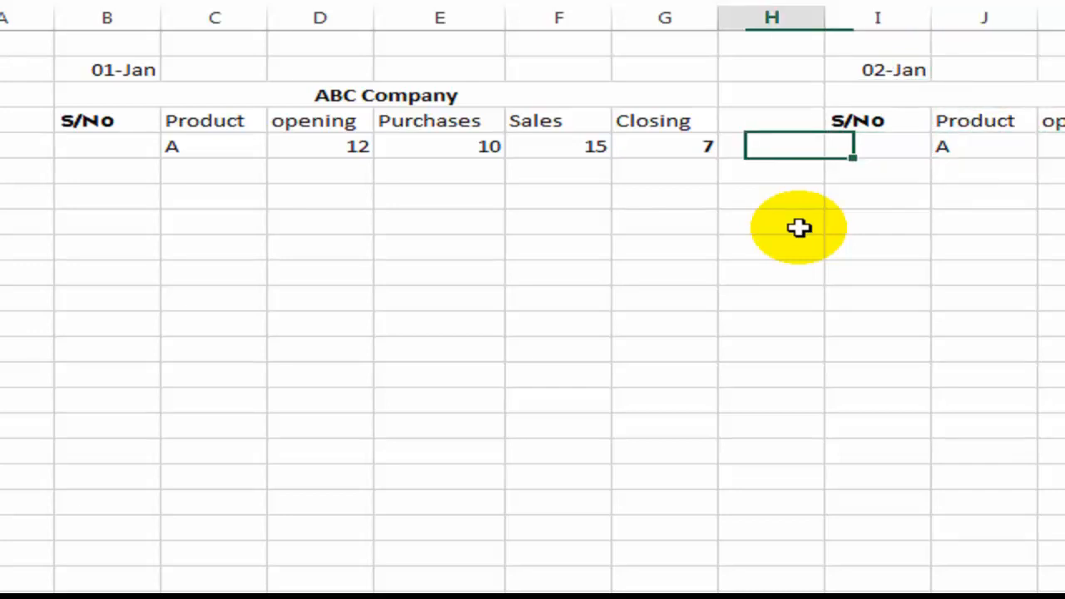
key("Left")
key("Right")
key("Right")
key("Right")
key("Right")
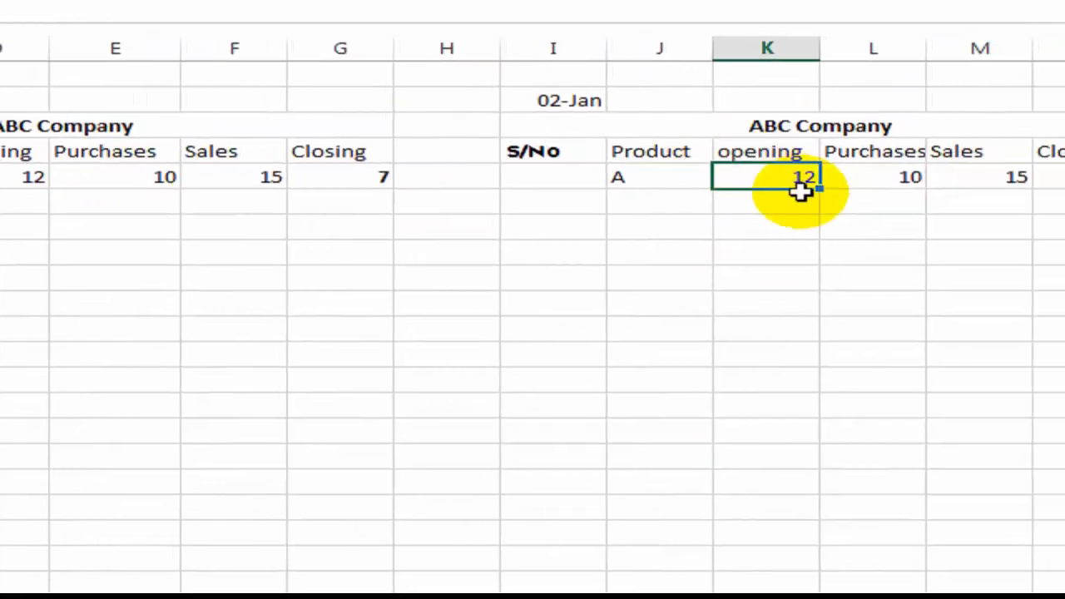
Copy product A's 01-Jan closing cell G5 and paste it normally into the 02-Jan opening cell K5.
left_click(831, 189)
left_click(368, 178)
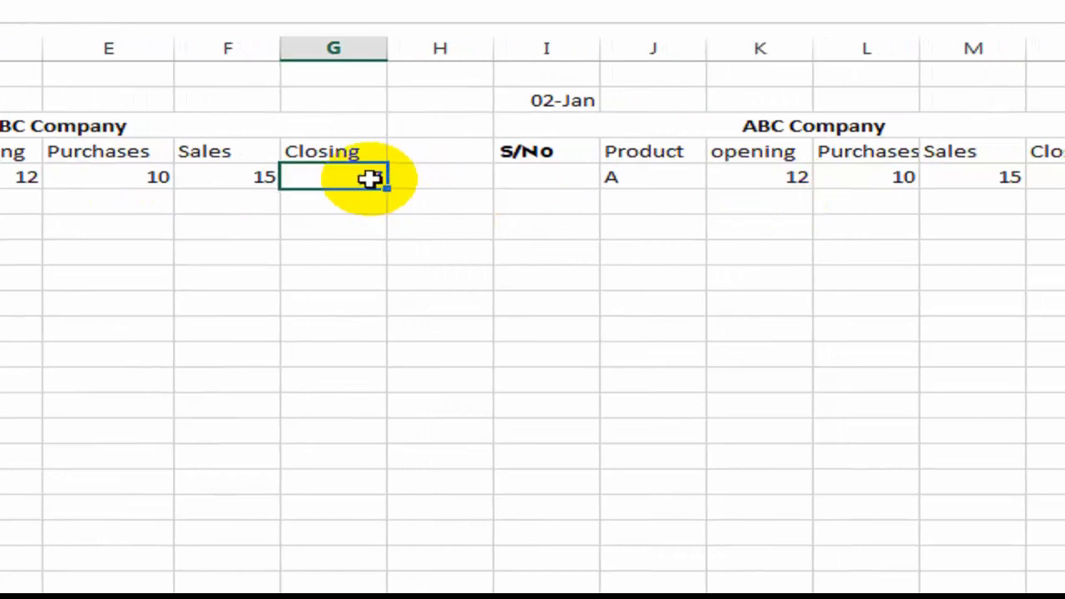
key("ctrl+c")
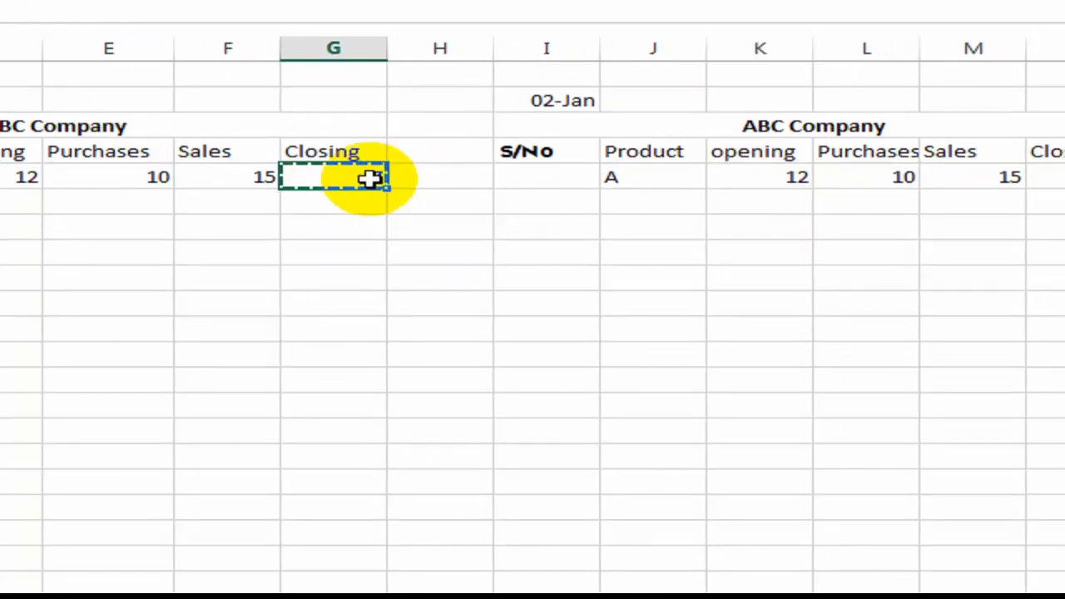
key("Right")
key("Right")
key("Right")
key("Right")
key("Return")
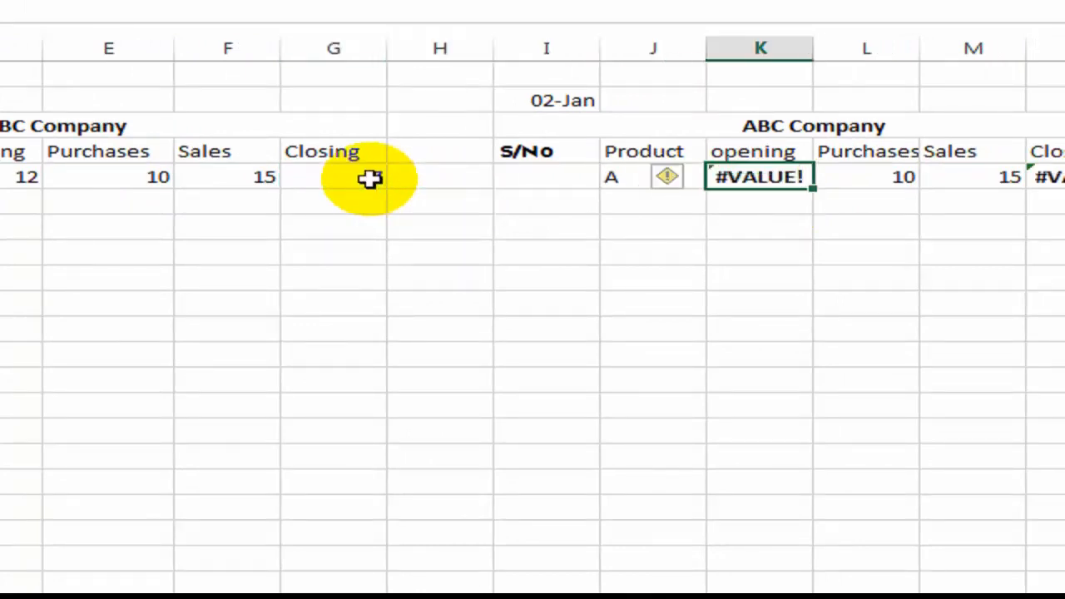
key("Left")
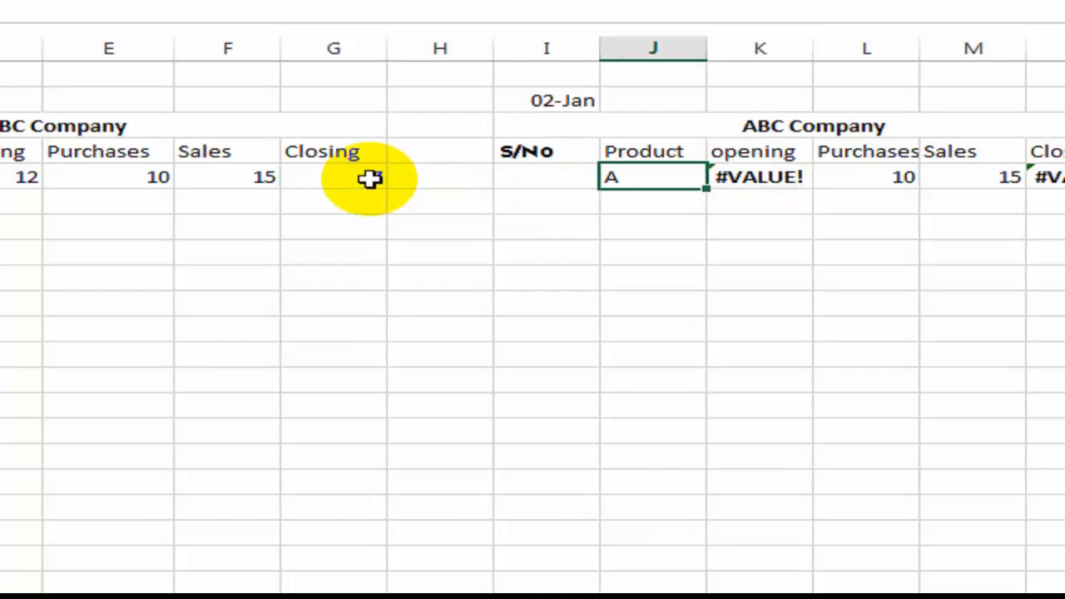
key("Right")
key("Left")
key("Right")
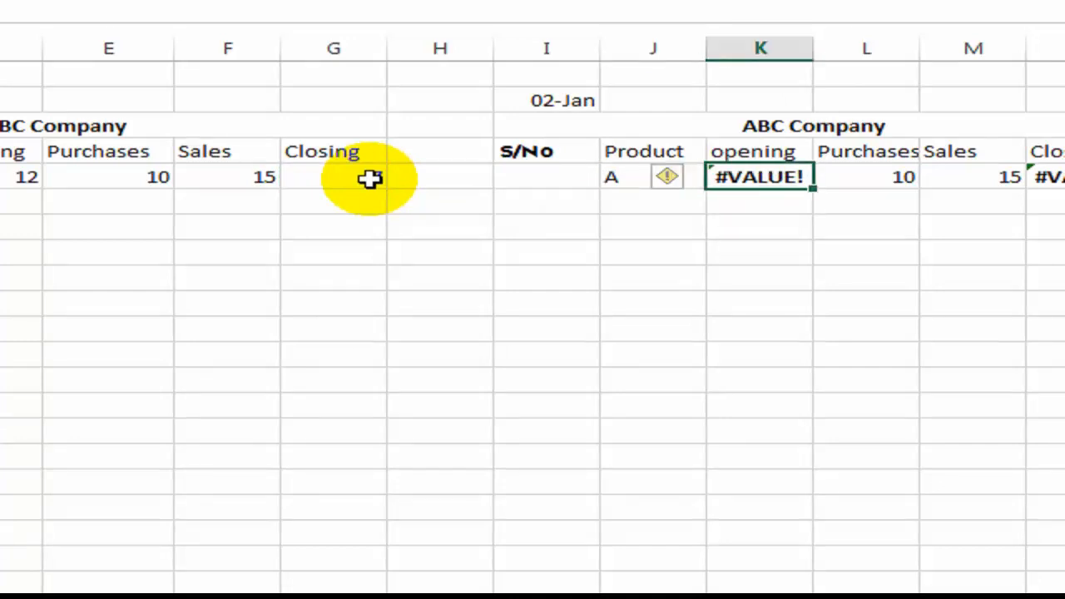
key("Left")
key("Left")
key("Right")
key("Right")
Copy the 01-Jan Closing column range G5:G18, starting from product A's closing cell.
left_click(374, 181)
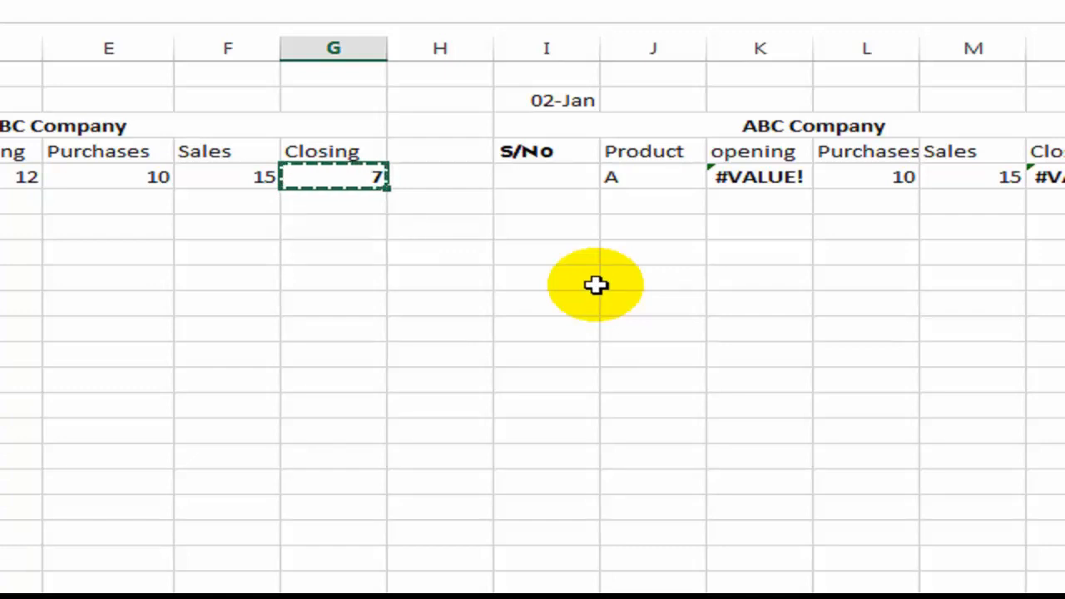
key("Left")
key("Right")
key("shift+Down")
key("shift+Down")
key("shift+Down")
key("shift+Down")
key("shift+Down")
key("shift+Down")
key("shift+Down")
key("shift+Down")
key("shift+Down")
key("shift+Down")
key("shift+Down")
key("shift+Down")
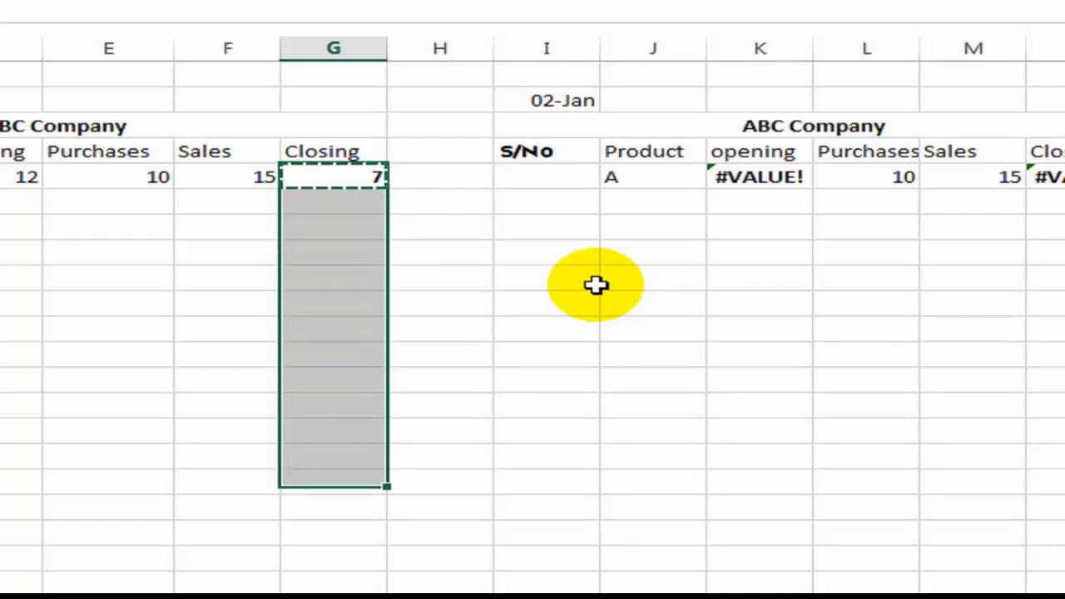
key("shift+Down")
key("ctrl+c")
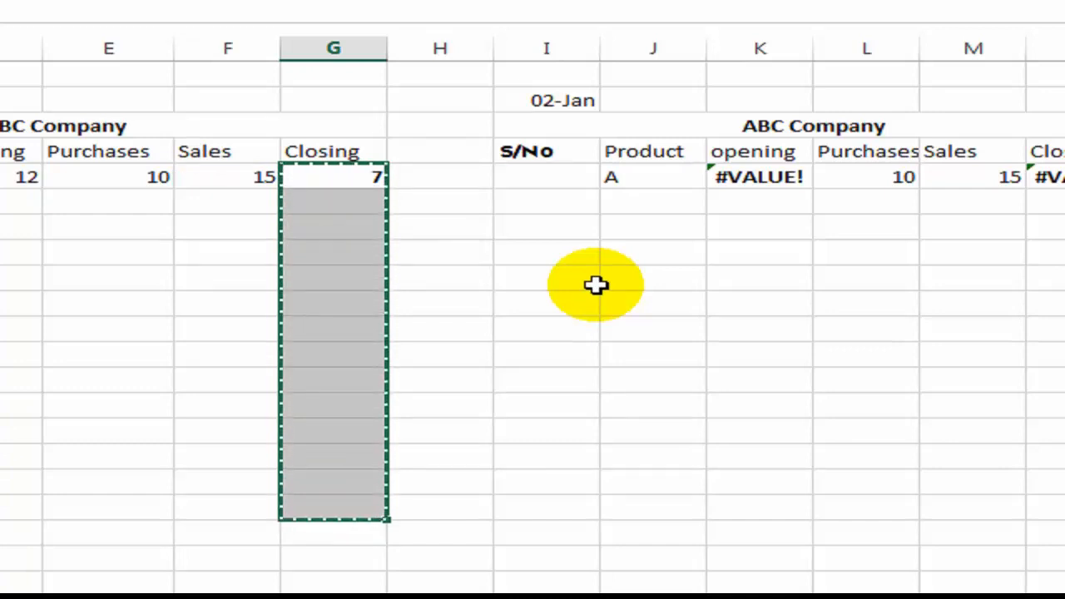
Paste only the values of the copied closing range into the 02-Jan opening column from K5 using Paste Special.
key("Right")
key("Right")
key("Right")
key("Right")
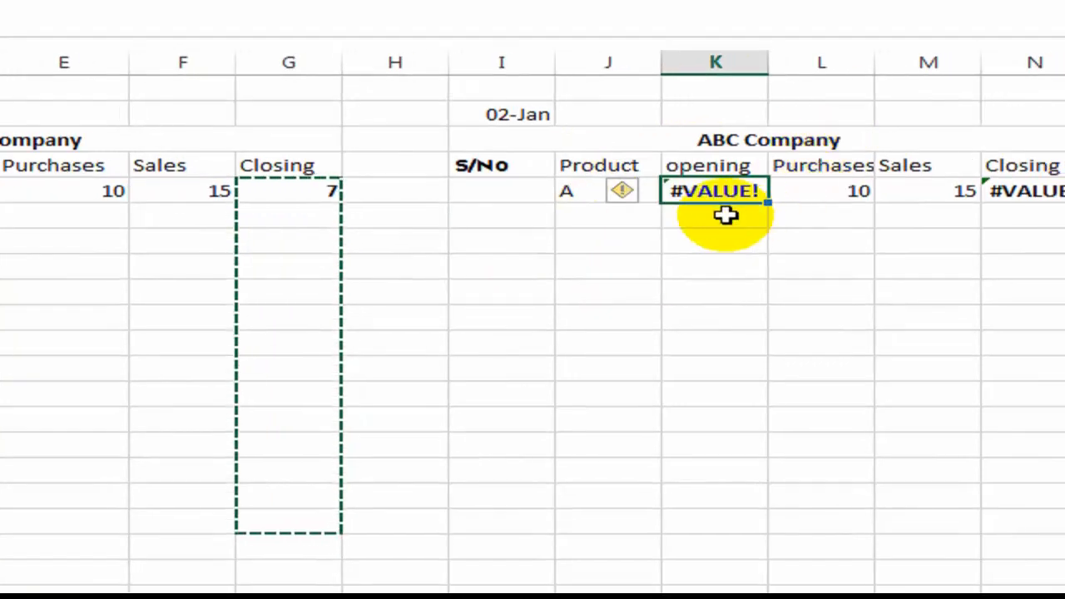
right_click(711, 191)
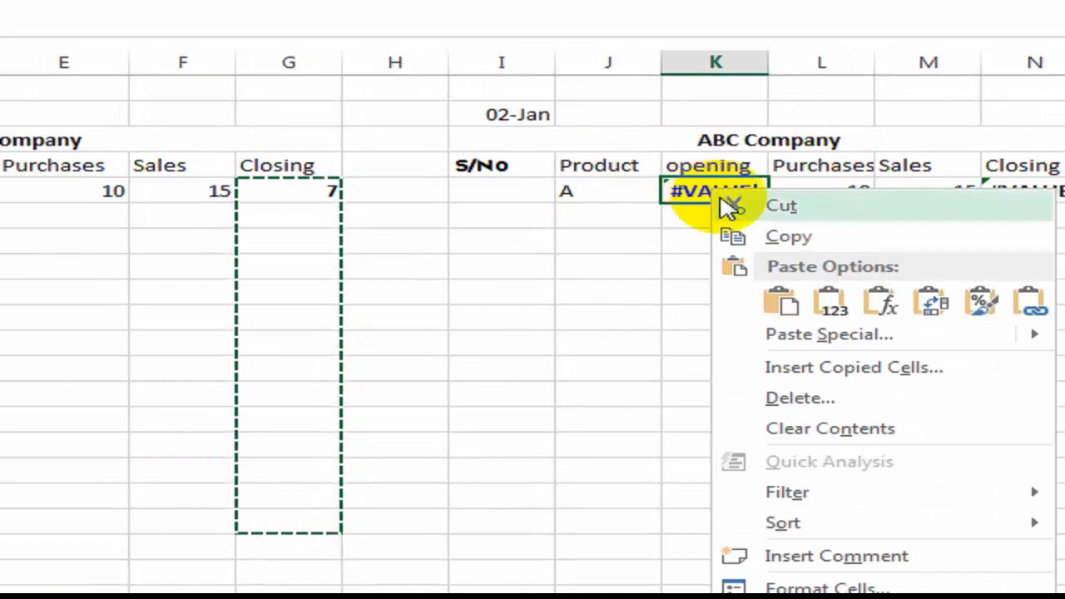
left_click(799, 333)
left_click(746, 121)
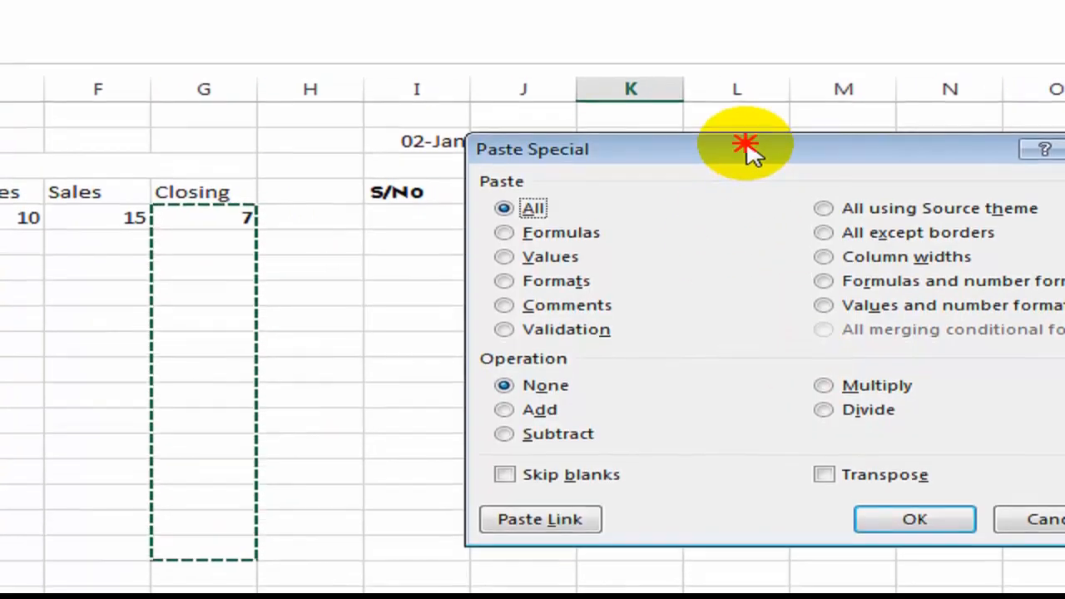
left_click_drag(746, 150, 665, 150)
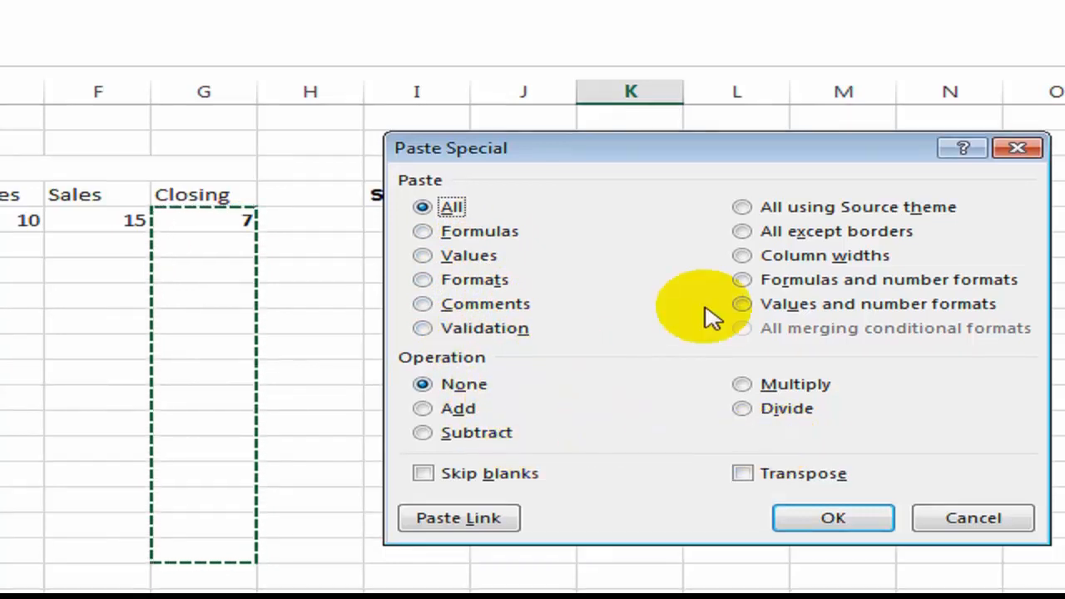
left_click(468, 257)
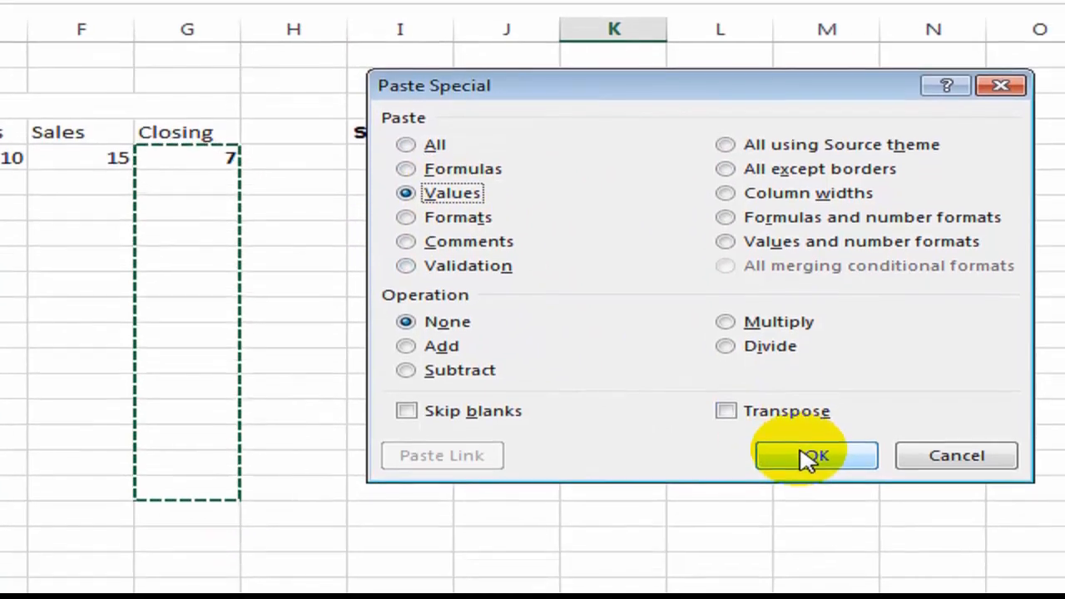
left_click(807, 456)
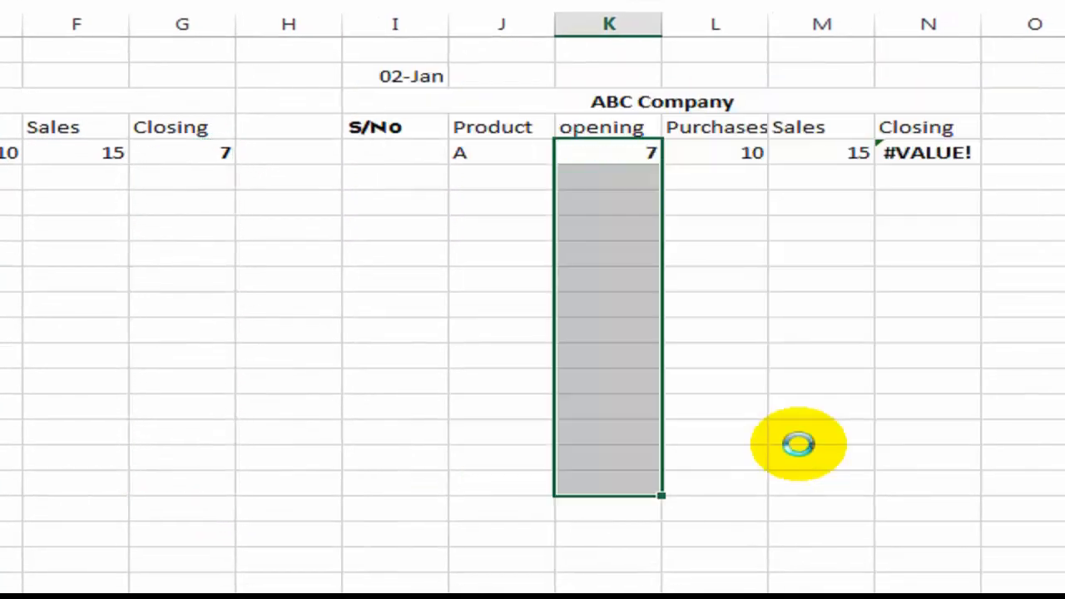
left_click(741, 183)
key("Escape")
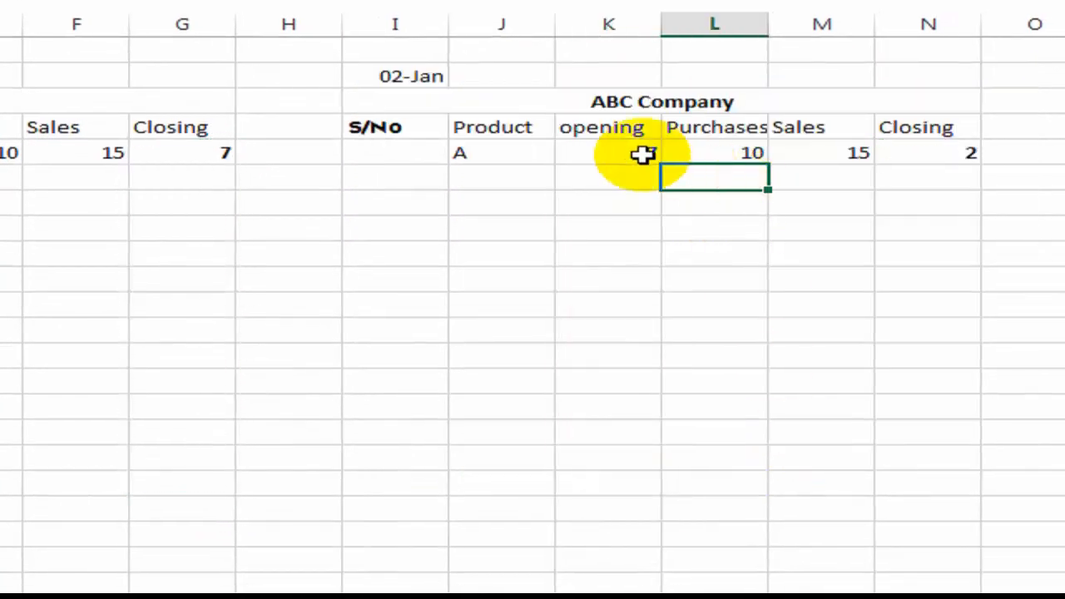
Compare product A's 02-Jan opening value in K5 with its 01-Jan closing value in G5.
left_click(641, 155)
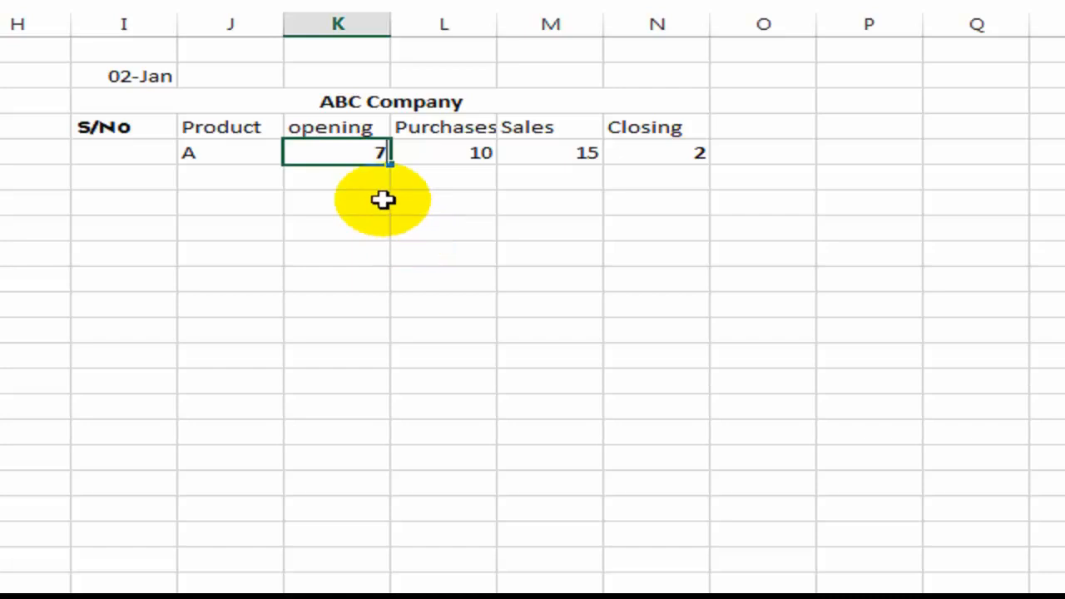
key("Return")
key("Up")
key("Left")
key("Left")
key("Left")
key("Left")
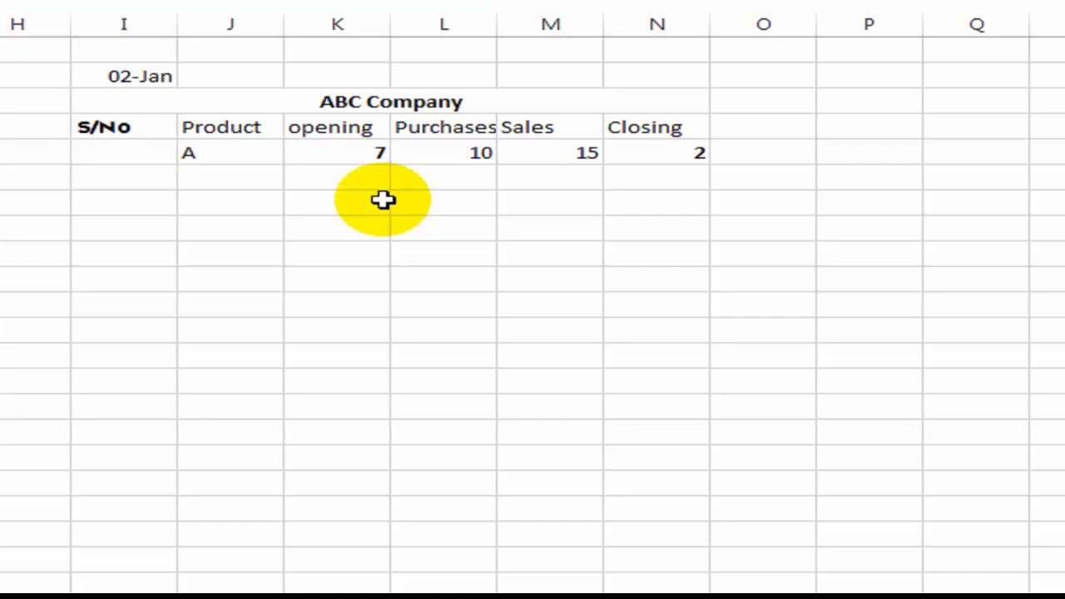
key("Right")
key("Right")
key("Right")
key("Right")
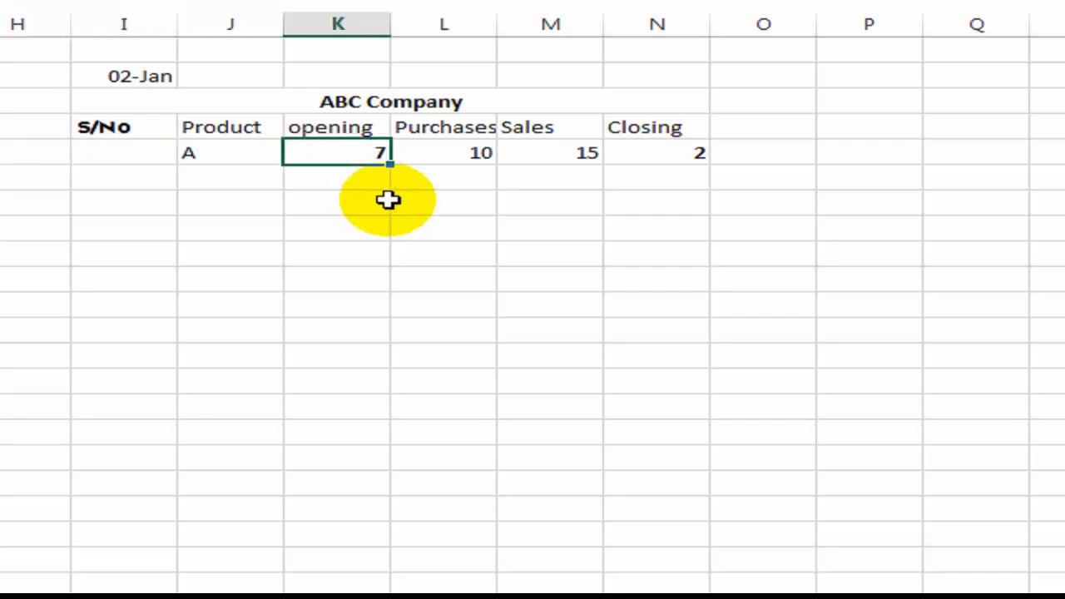
scroll(160, 221, "left", 3)
left_click(229, 230)
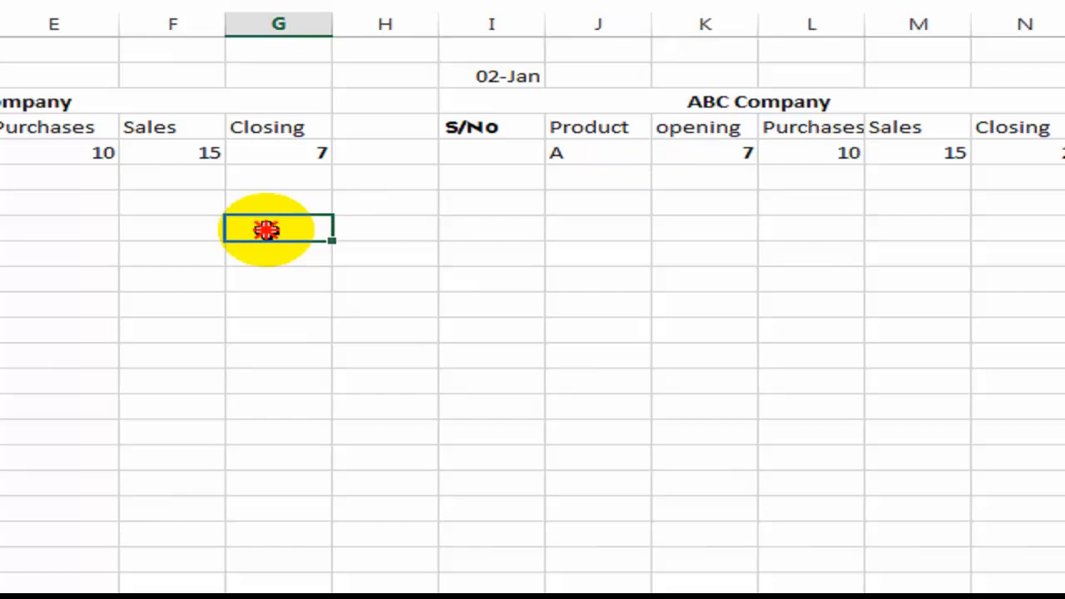
left_click(499, 261)
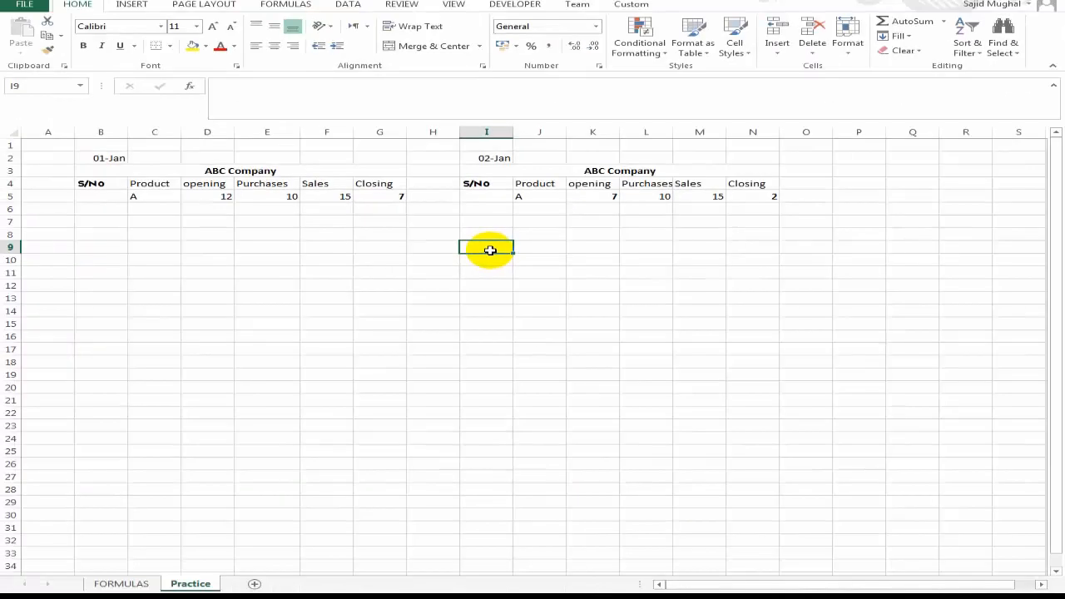
scroll(558, 281, "up", 2)
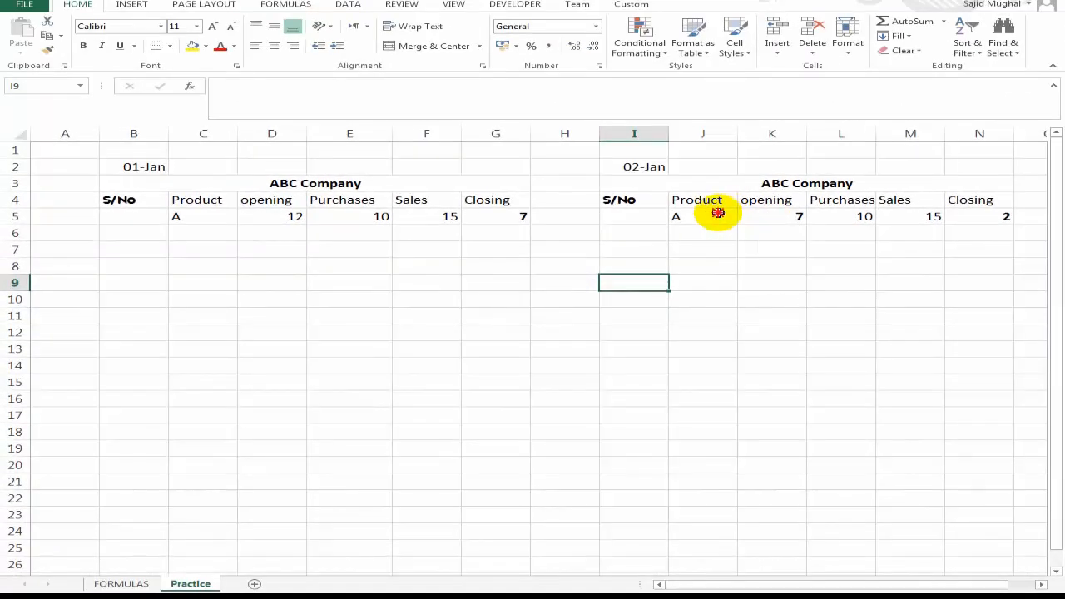
left_click(715, 215)
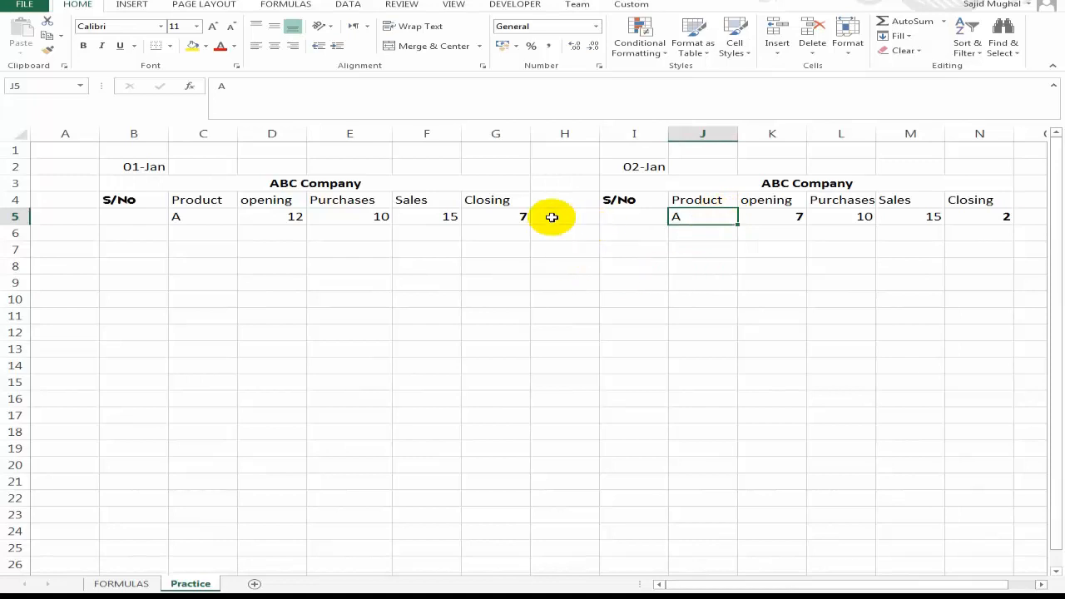
Delete the entire columns I to O that hold the 02-Jan table and return to cell B5.
left_click(613, 204)
key("shift+Right")
key("shift+Right")
key("shift+Right")
key("shift+Right")
key("shift+Right")
key("shift+Right")
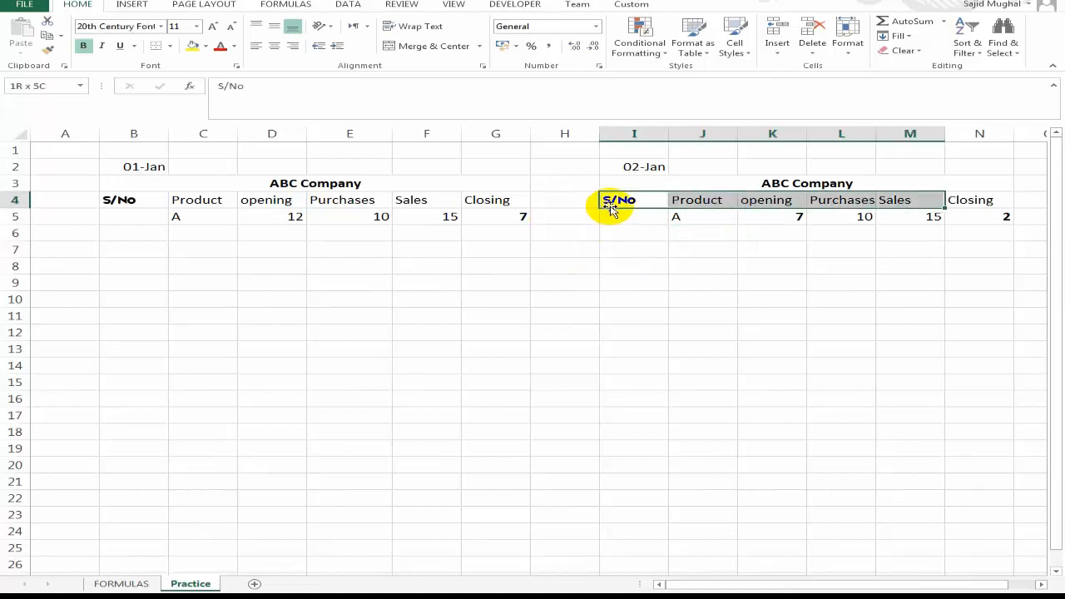
key("ctrl+minus")
key("Down")
key("Down")
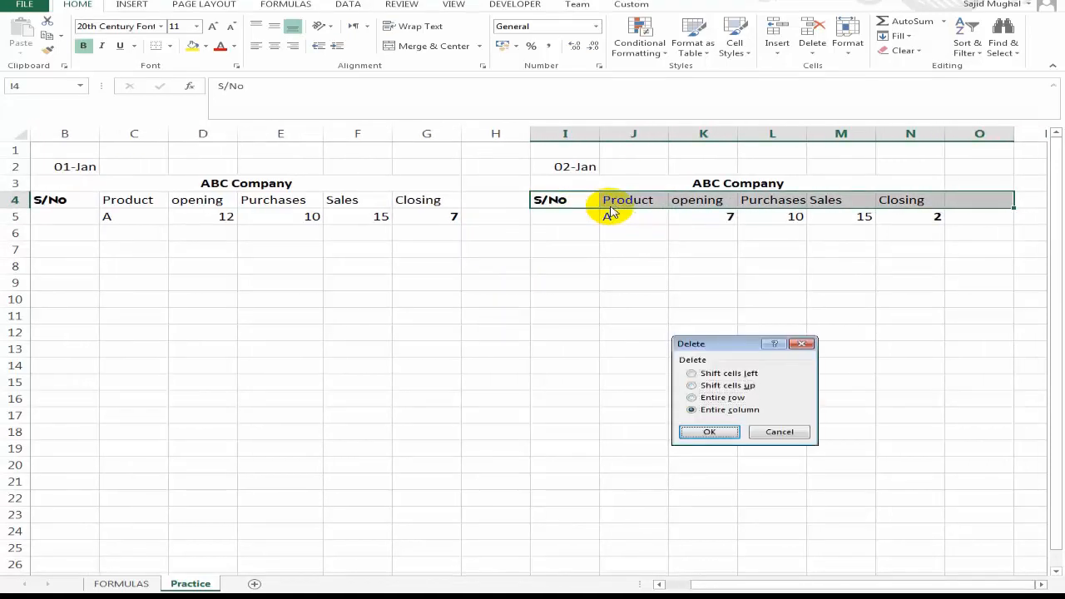
key("Return")
key("Left")
key("Left")
key("Left")
key("Left")
key("Left")
key("Left")
key("Left")
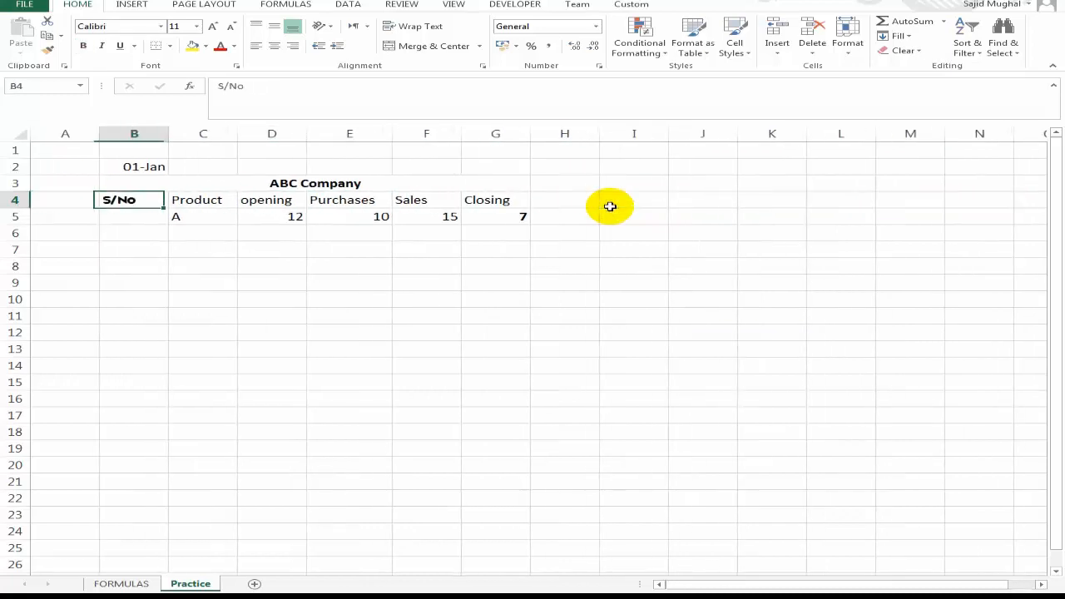
key("Down")
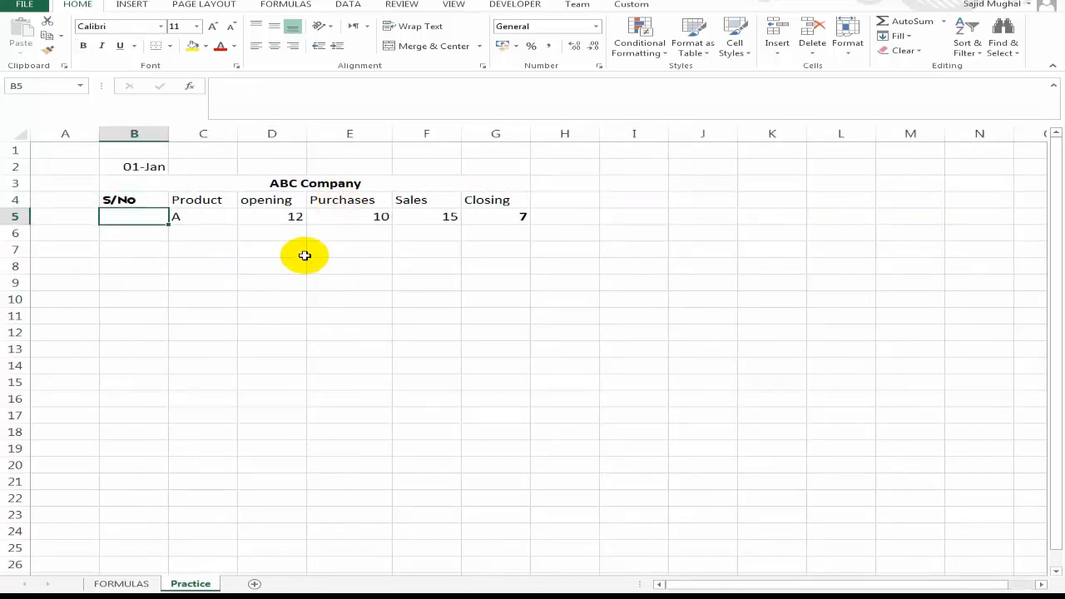
Check the tool list on the FORMULAS sheet and return to the S/No header in cell B4 on the Practice sheet.
left_click(304, 255)
left_click(121, 583)
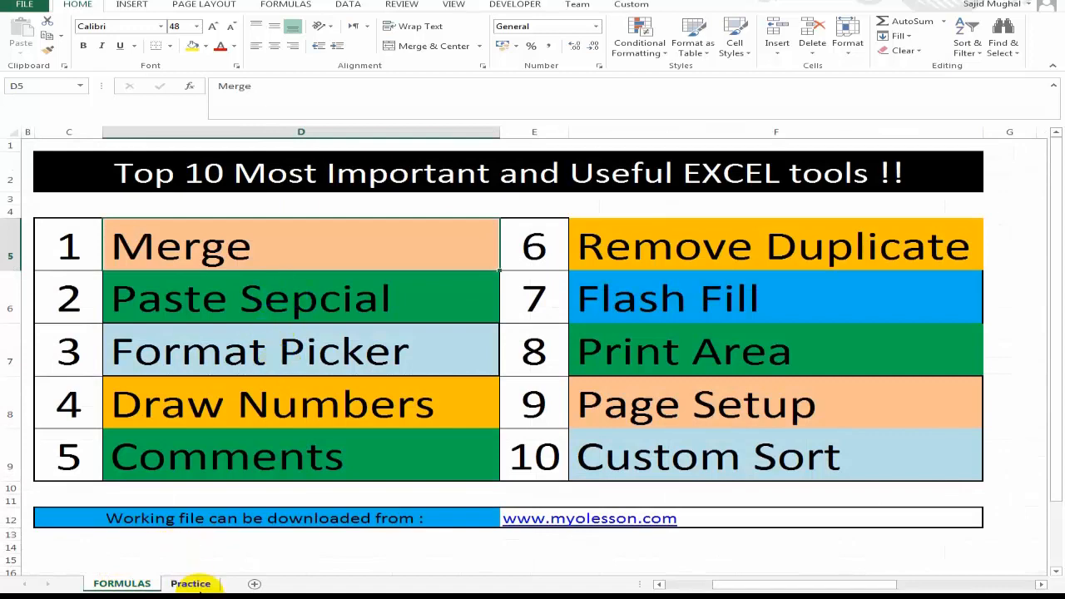
left_click(191, 583)
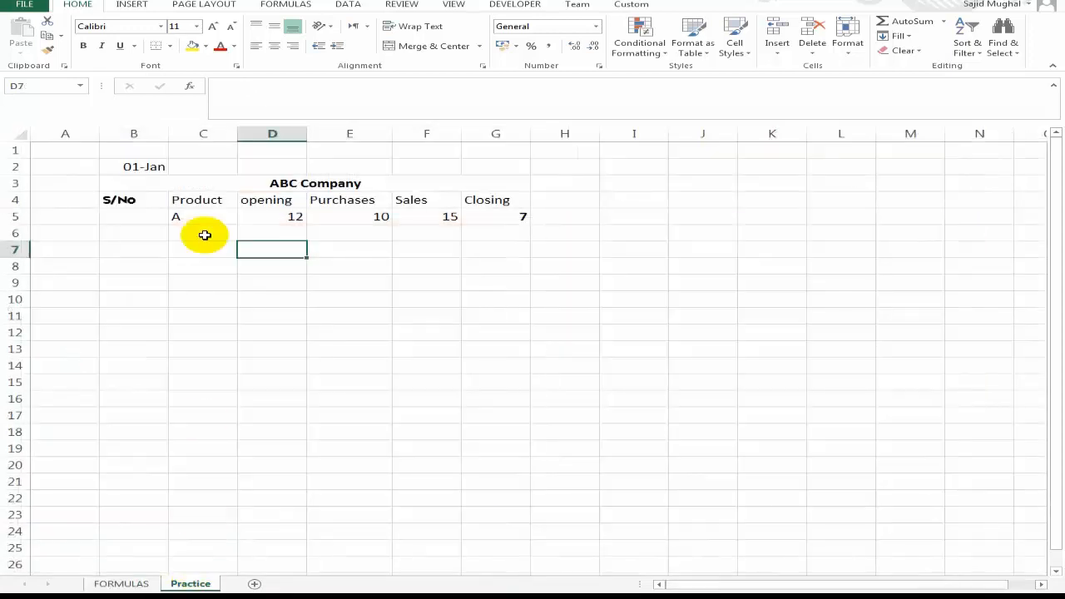
left_click(208, 194)
key("Left")
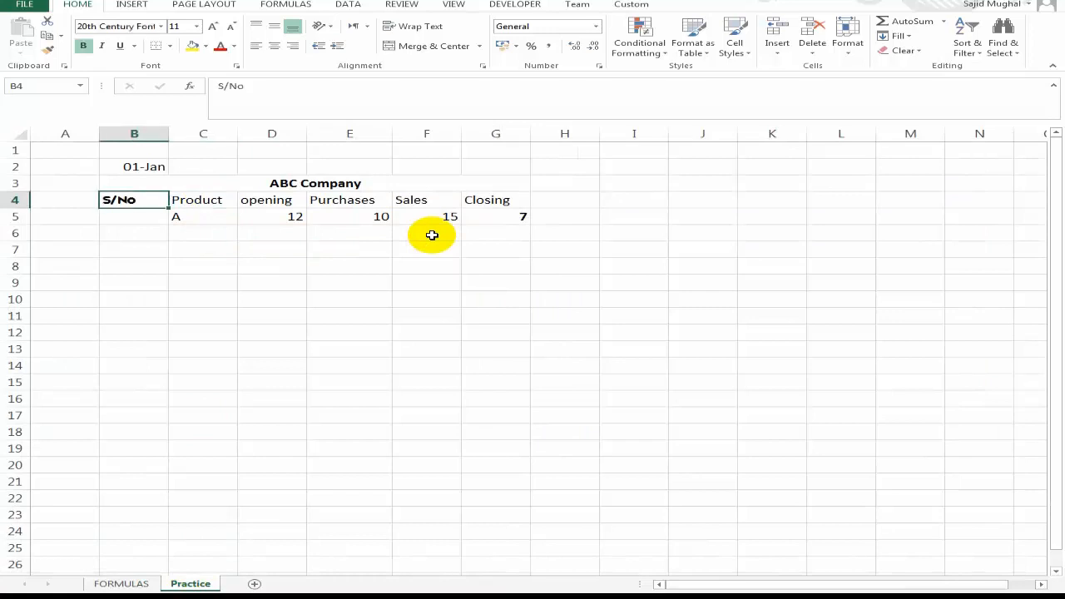
Fill the S/No header in B4 yellow and copy its formatting to the Product header in C4 with Format Painter.
left_click(197, 49)
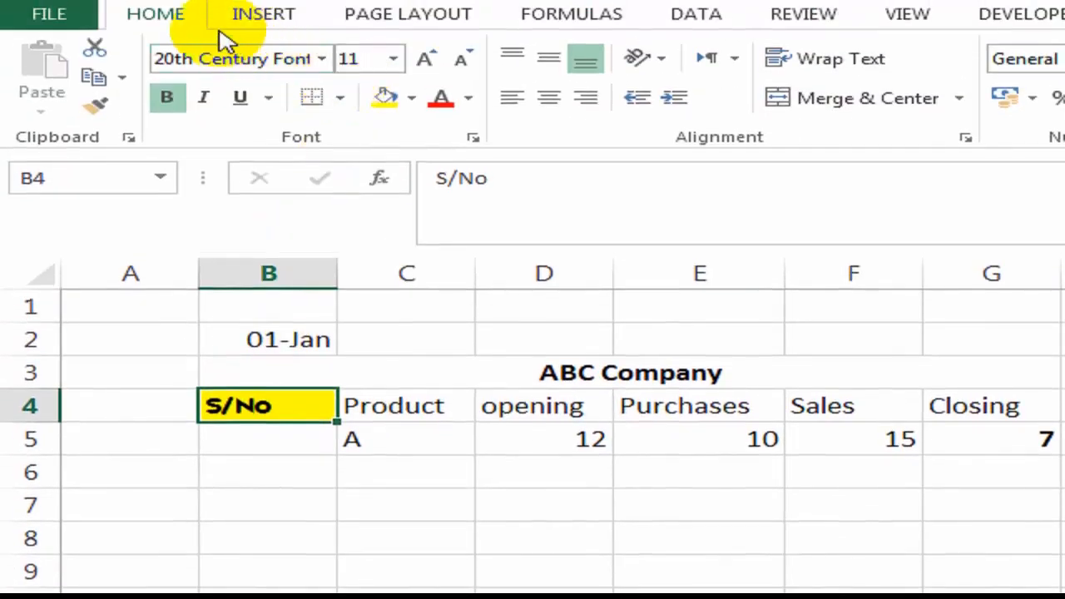
left_click(104, 106)
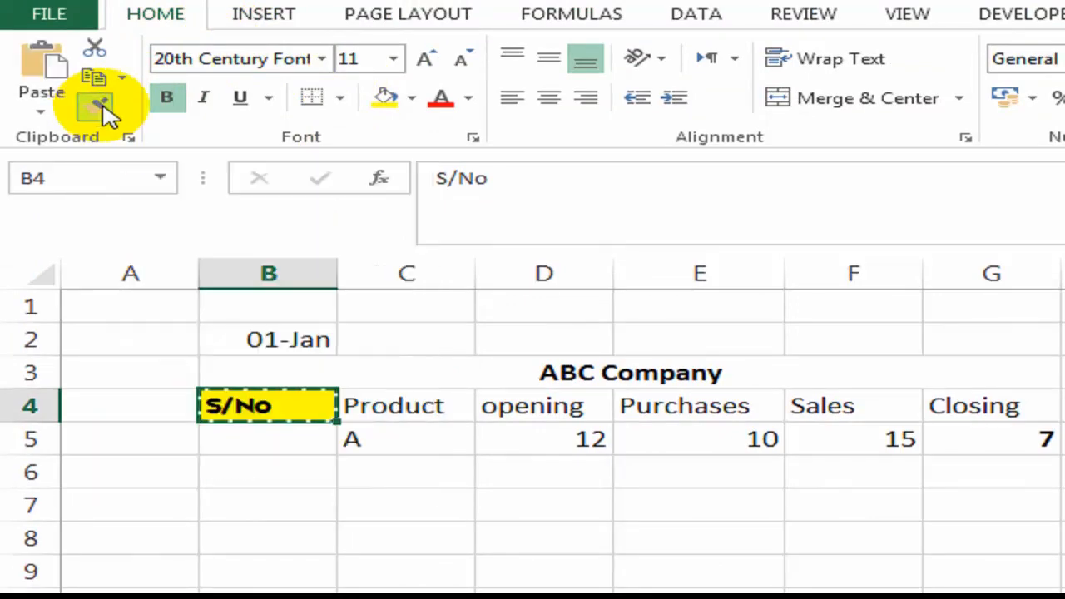
left_click(416, 405)
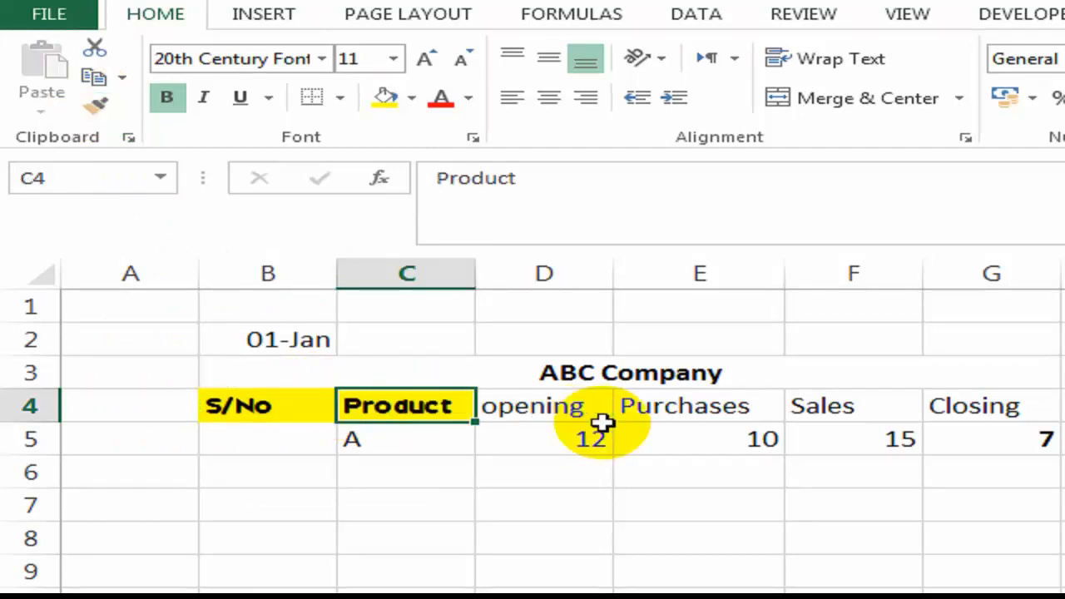
Compare the formatting of the S/No header in B4 with that of the Product header in C4.
left_click(304, 406)
left_click(439, 408)
left_click(294, 407)
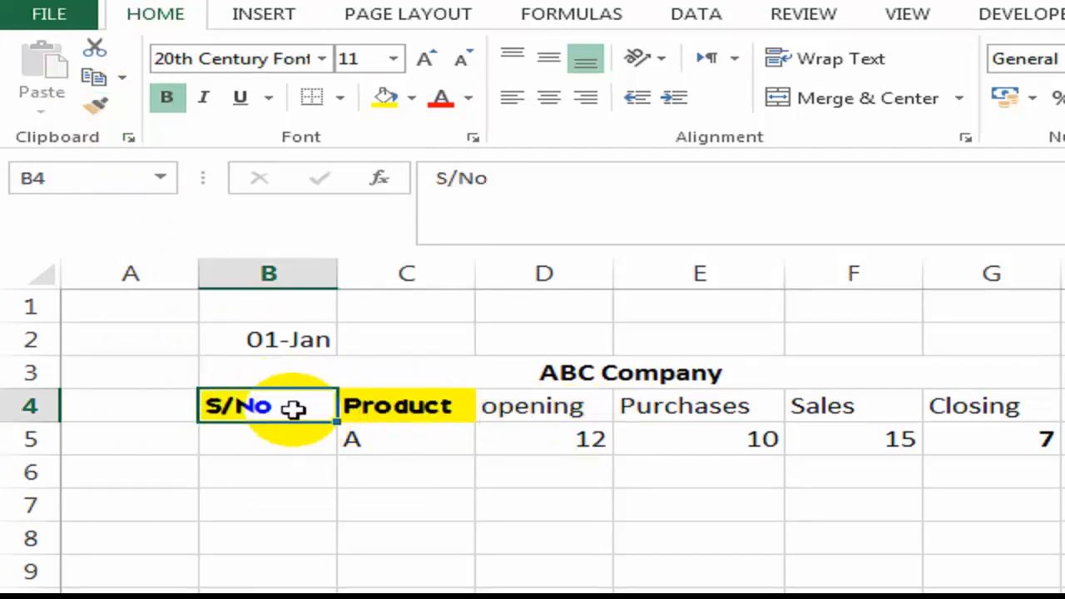
left_click(421, 408)
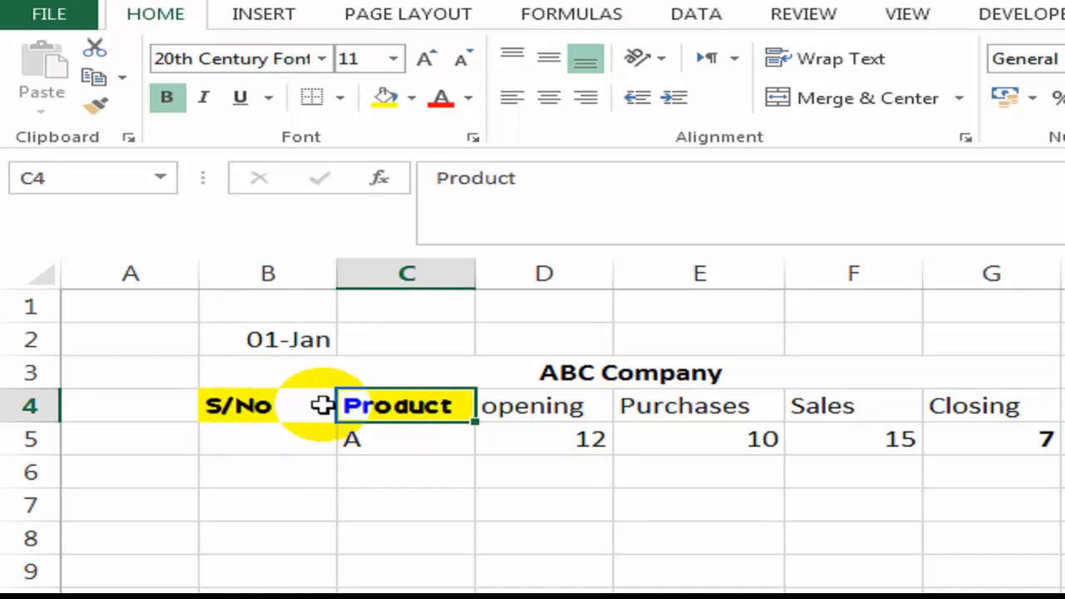
left_click(321, 405)
left_click(422, 405)
Copy the S/No header's formatting to the opening, Purchases, Sales and Closing headers in D4:G4 with Format Painter.
left_click(308, 405)
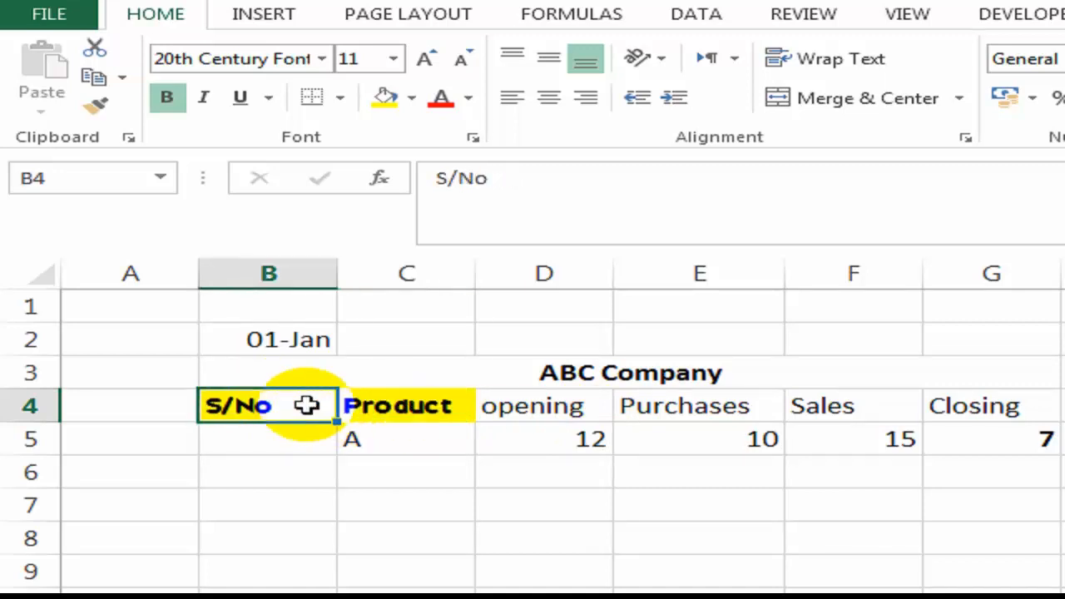
left_click(96, 105)
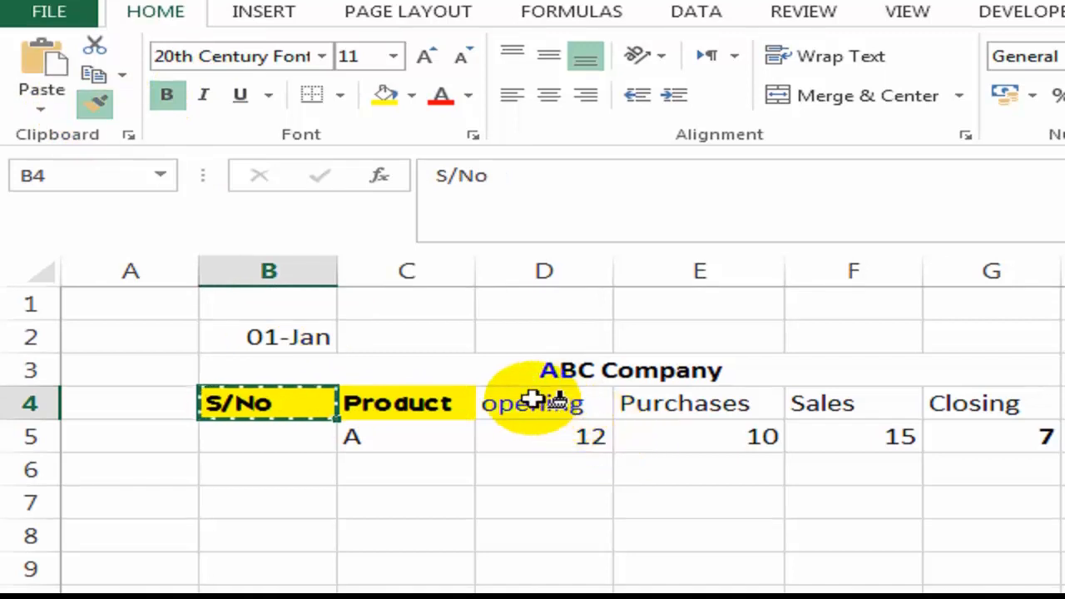
left_click_drag(535, 401, 992, 405)
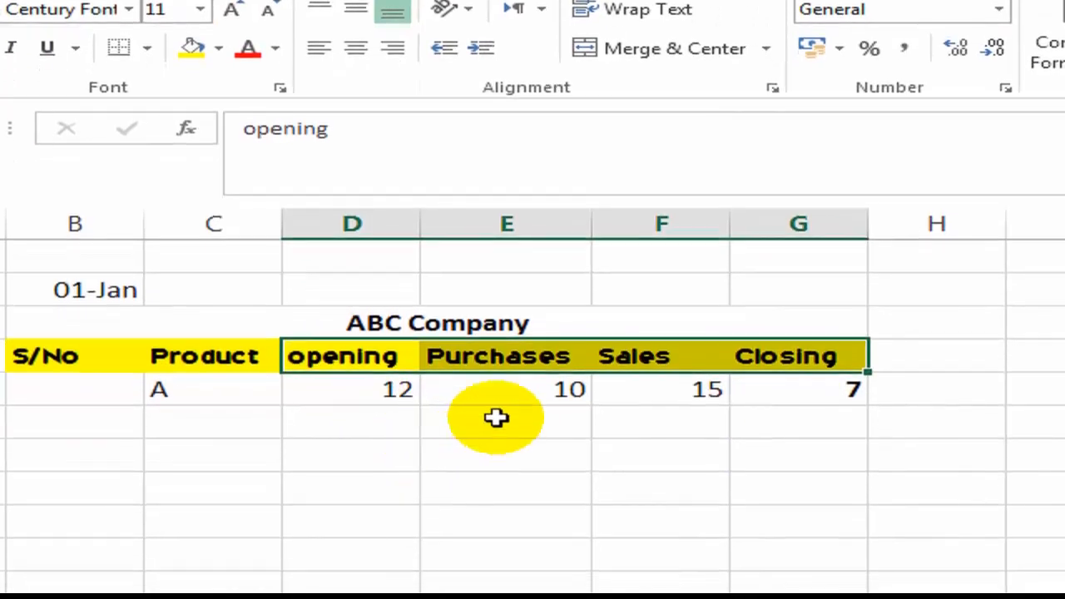
left_click(456, 493)
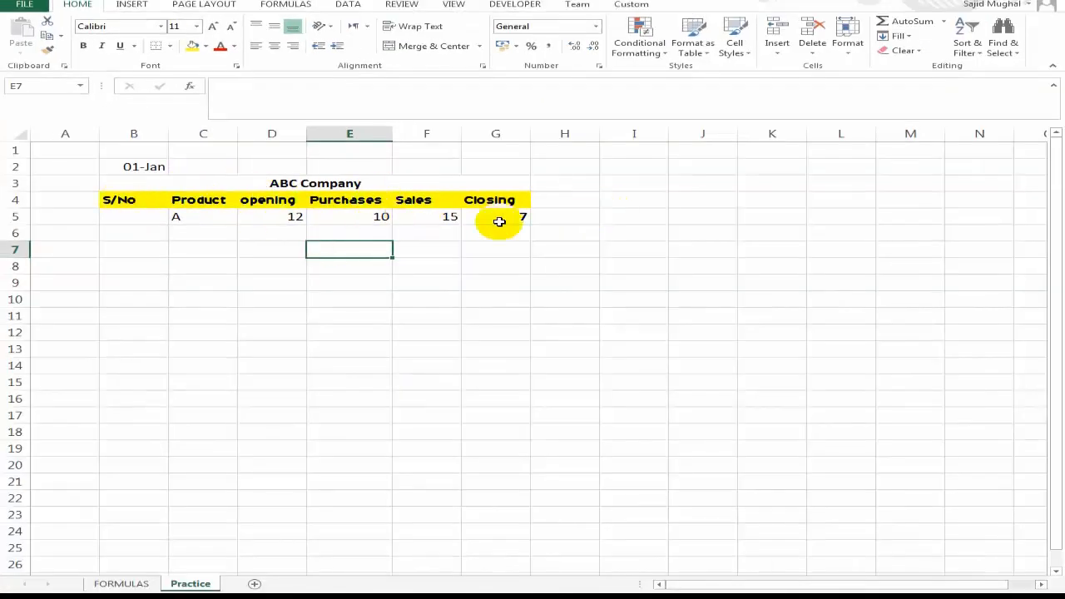
Check the tool after Format Picker on the FORMULAS sheet and return to cell B4 on the Practice sheet.
left_click(133, 583)
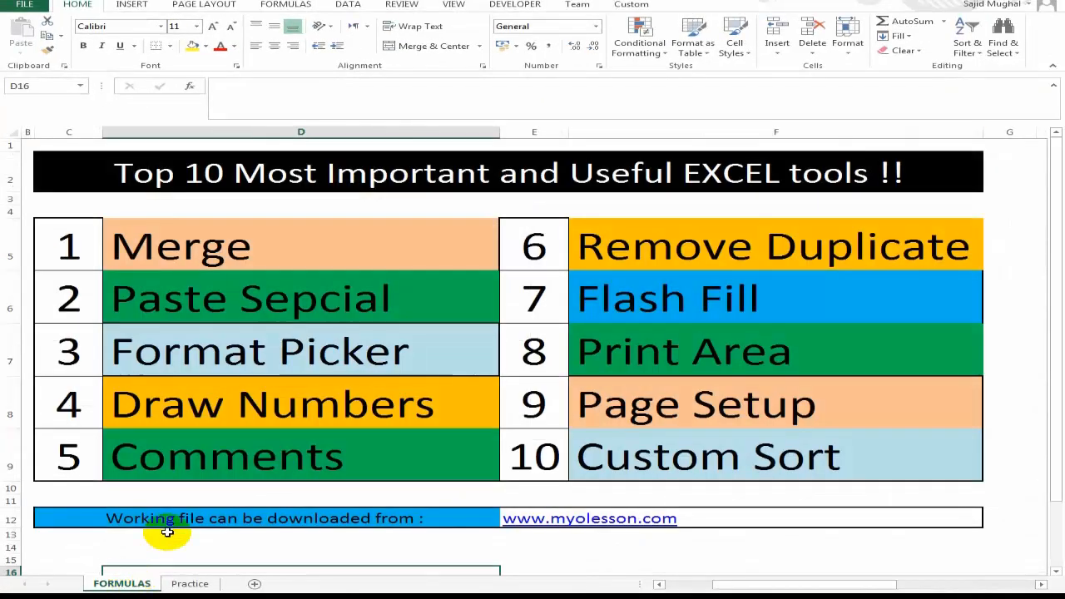
left_click(190, 583)
left_click(145, 200)
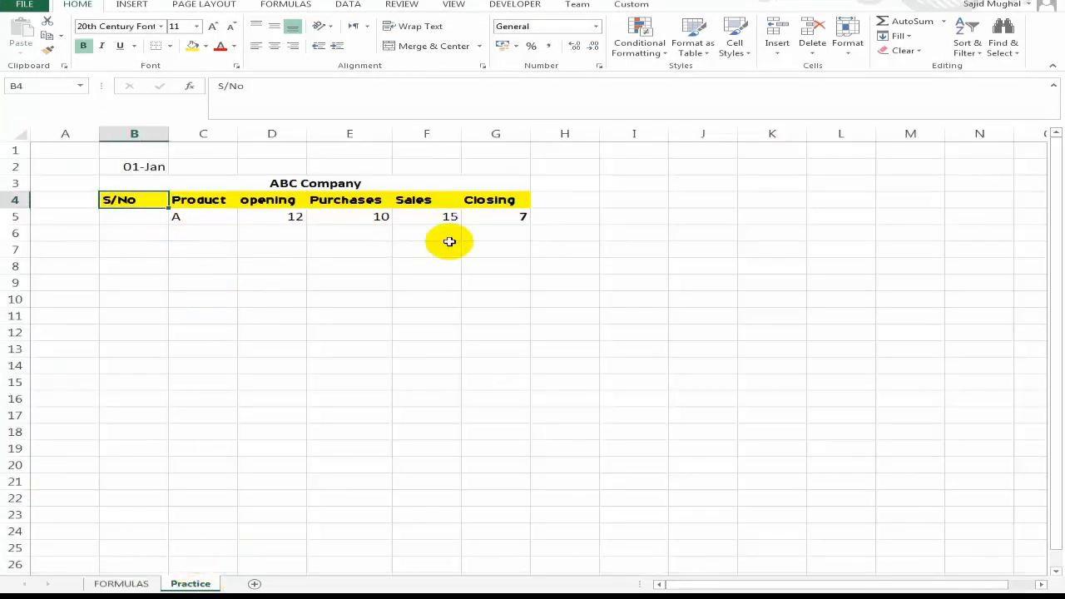
Enter serial number 1 in B5 for product A.
key("Left")
key("Down")
key("Right")
key("Return")
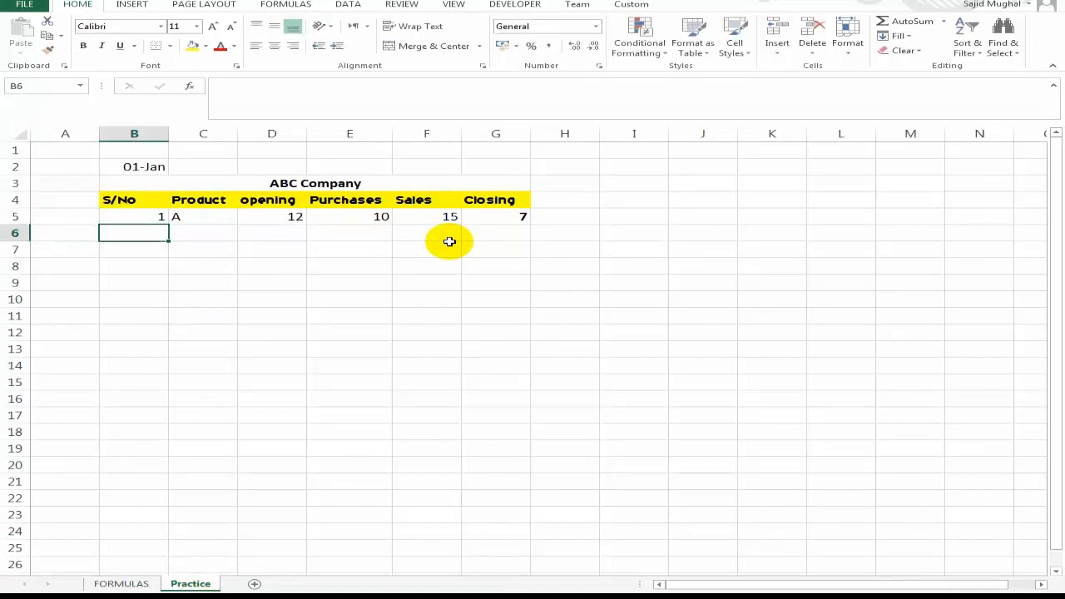
Enter the serial numbers 2 to 8 one by one in cells B6 to B12.
type("2")
key("Return")
type("3")
key("Return")
type("4")
key("ctrl+Return")
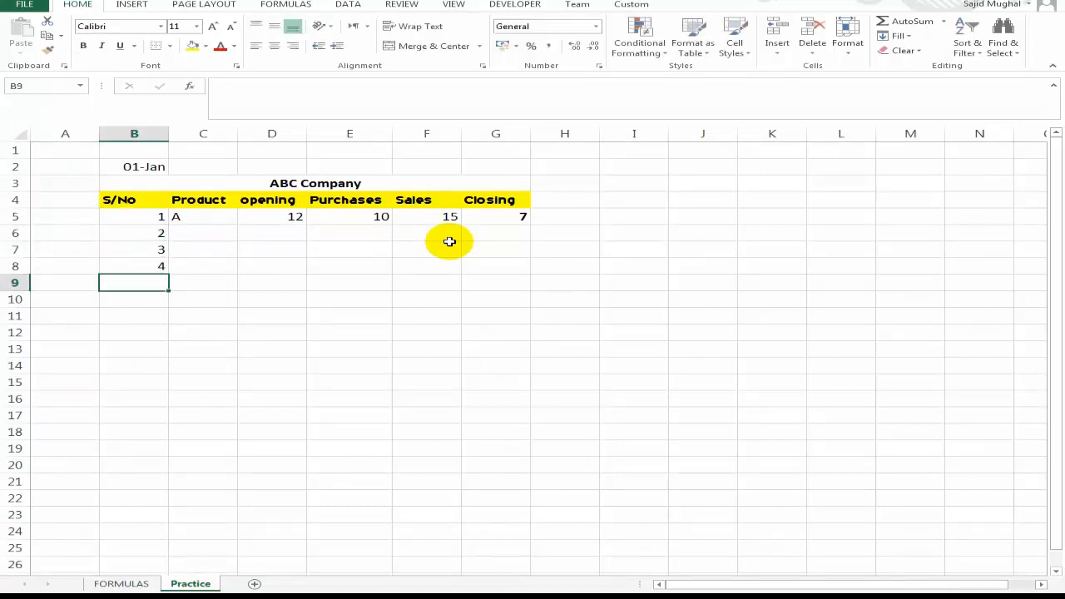
type("5")
key("Return")
type("6")
key("Return")
type("7")
key("Return")
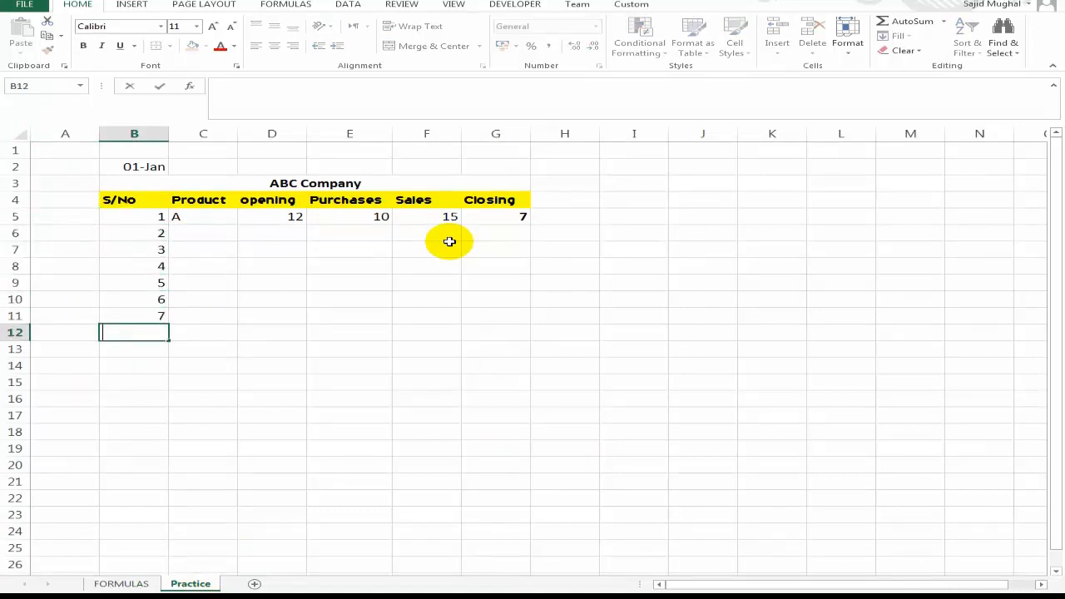
type("8")
key("Return")
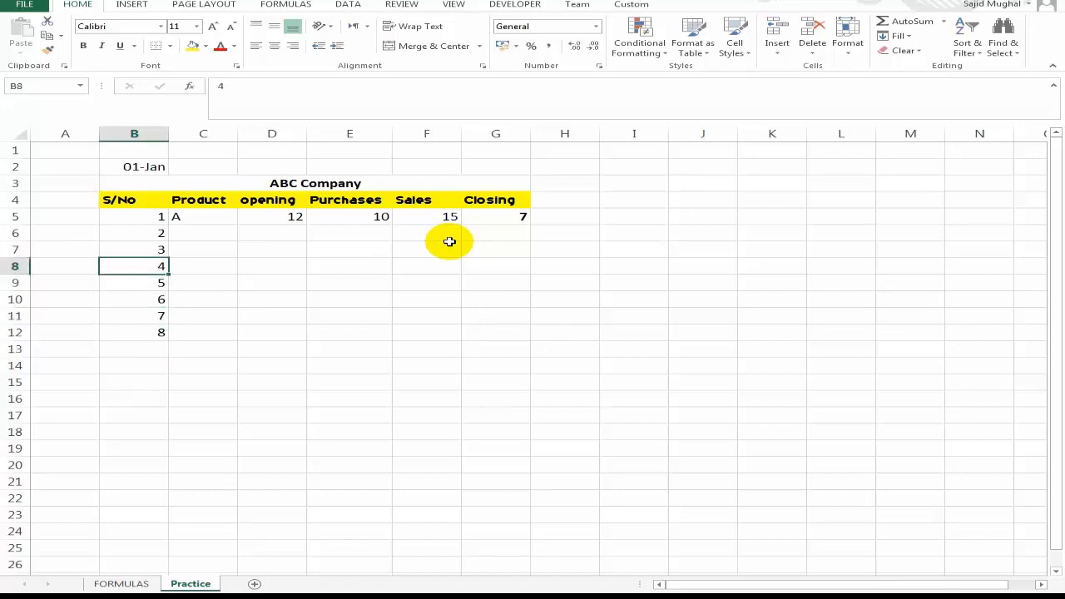
Try extending the 1 in B5 down to B11 as a series up to 7, and remove the filled numbers.
left_click(128, 215)
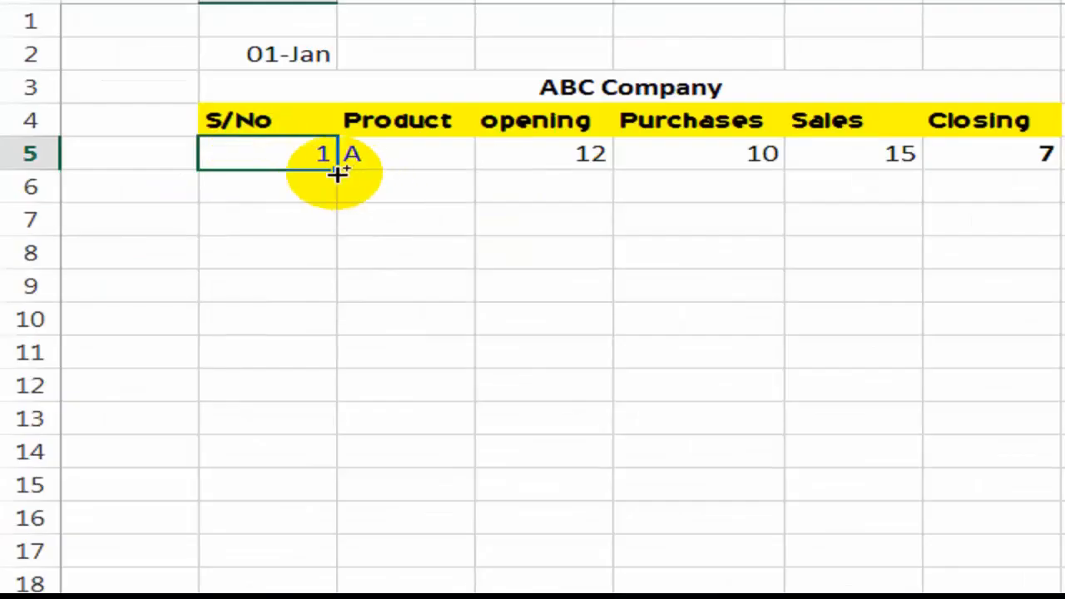
left_click_drag(337, 173, 325, 374)
left_click(283, 188)
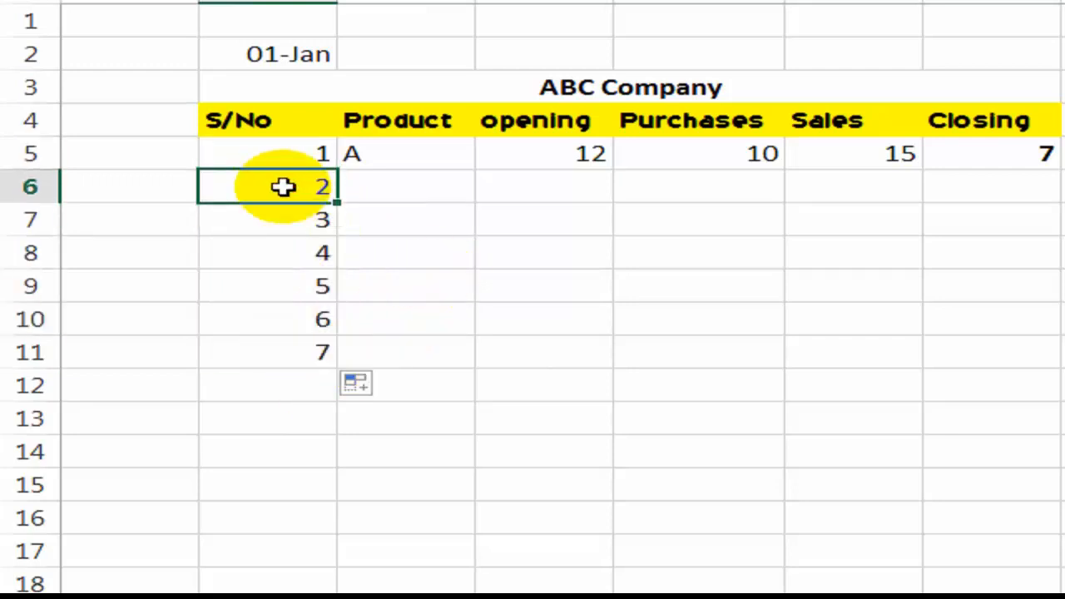
key("Down")
key("Up")
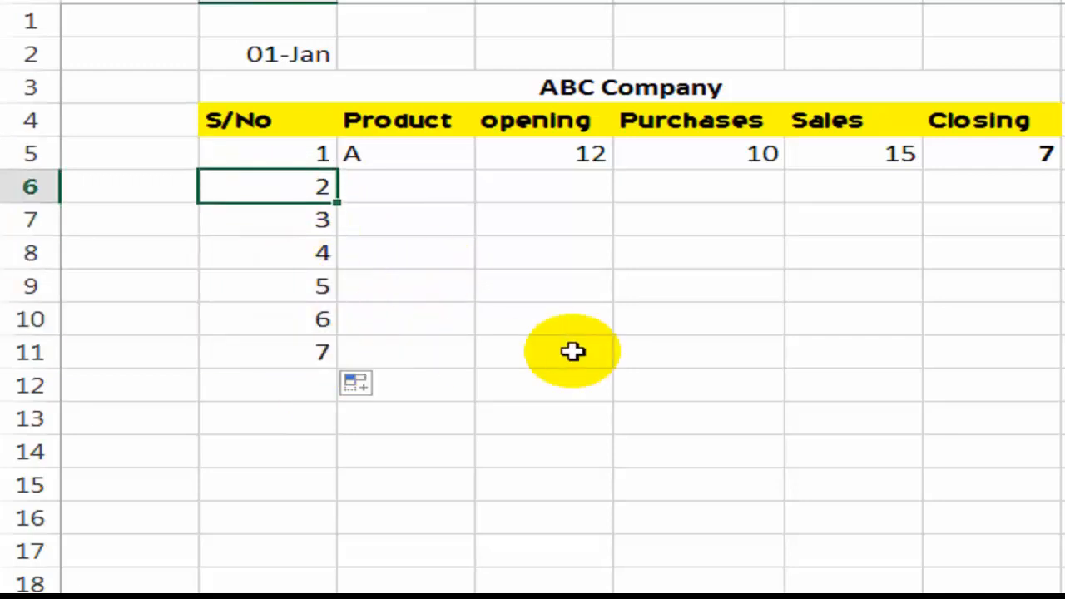
key("ctrl+shift+Down")
key("ctrl+z")
Enter 2 in B6 and extend the series from B5:B6 down to 15 in B19.
key("Down")
type("2")
key("Return")
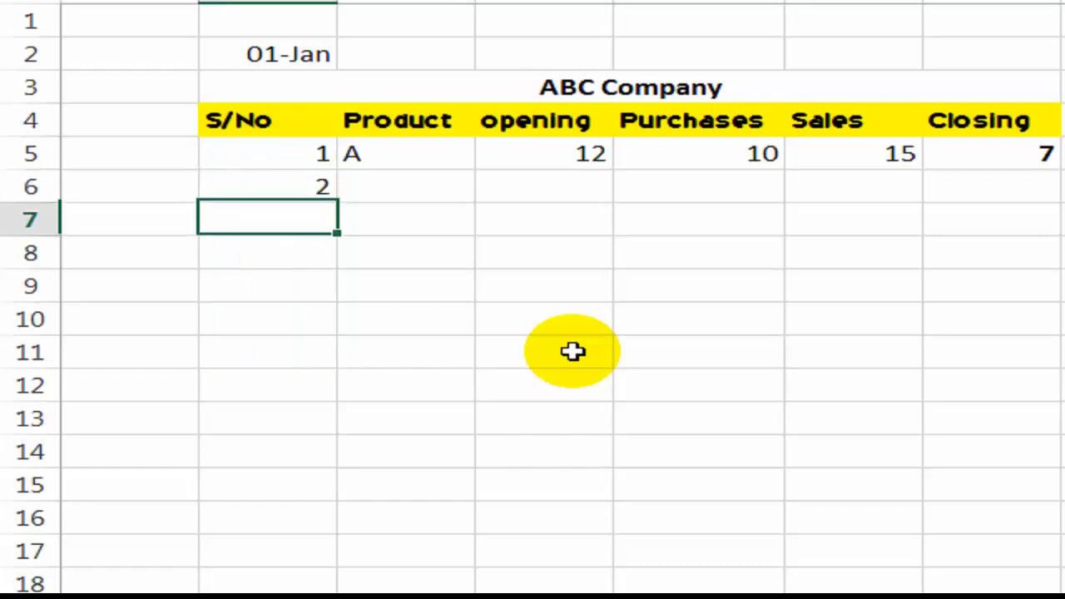
key("Up")
key("Up")
key("shift+Down")
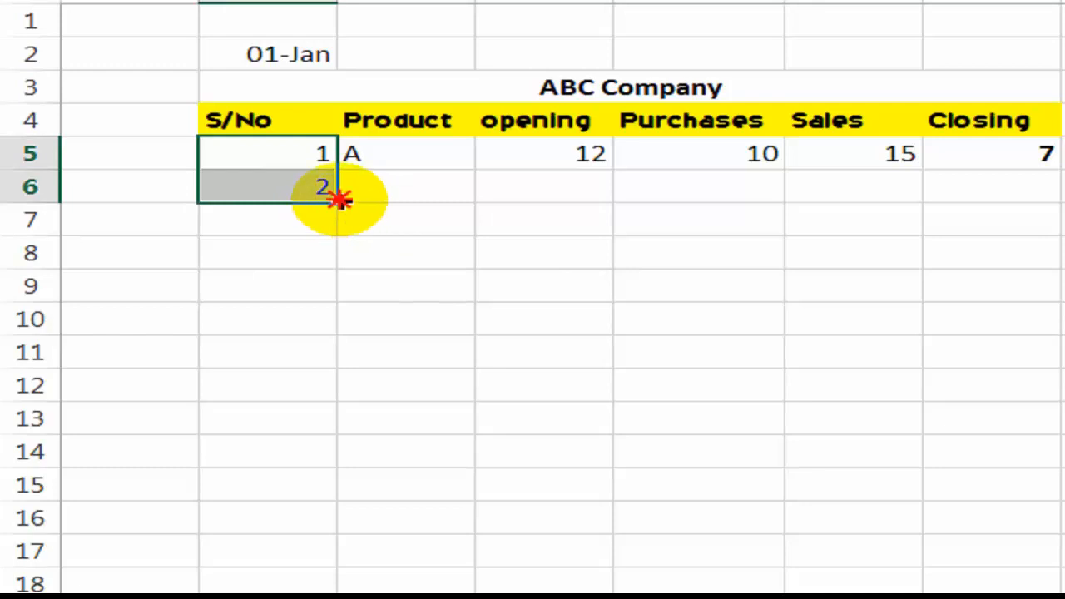
left_click_drag(339, 200, 349, 449)
left_click(395, 416)
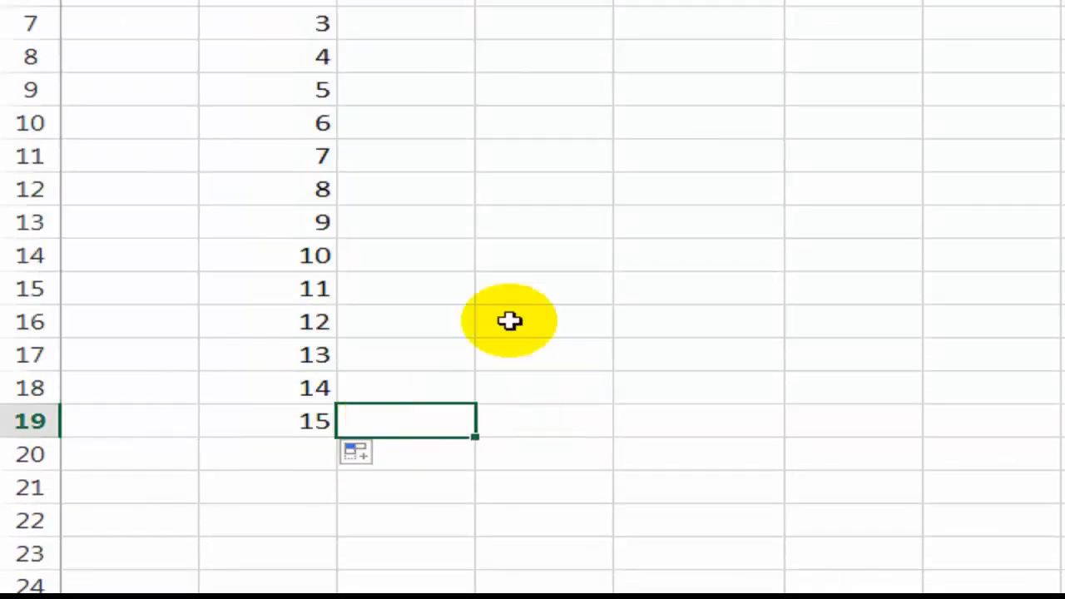
scroll(509, 321, "up", 2)
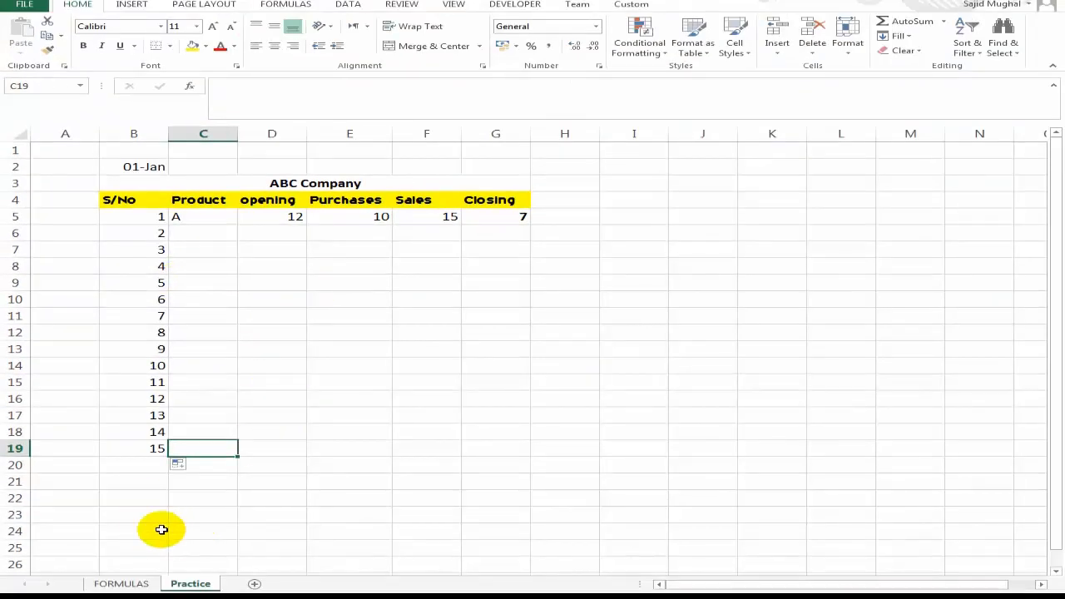
Check the tool after Draw Numbers on the FORMULAS sheet and return to D6 in the Practice sheet's opening column.
left_click(116, 583)
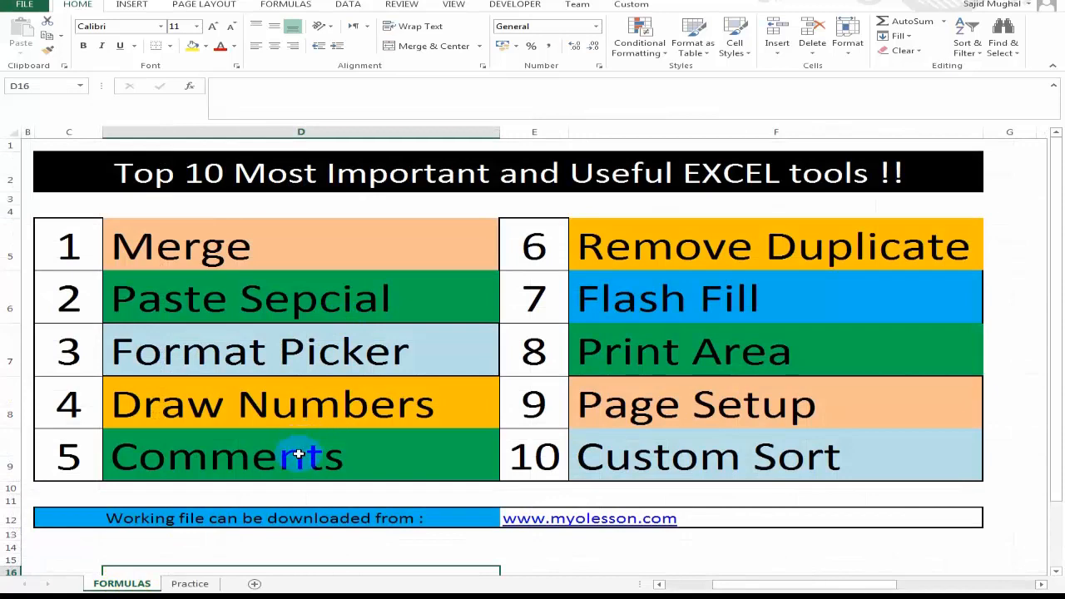
left_click(190, 583)
left_click(282, 233)
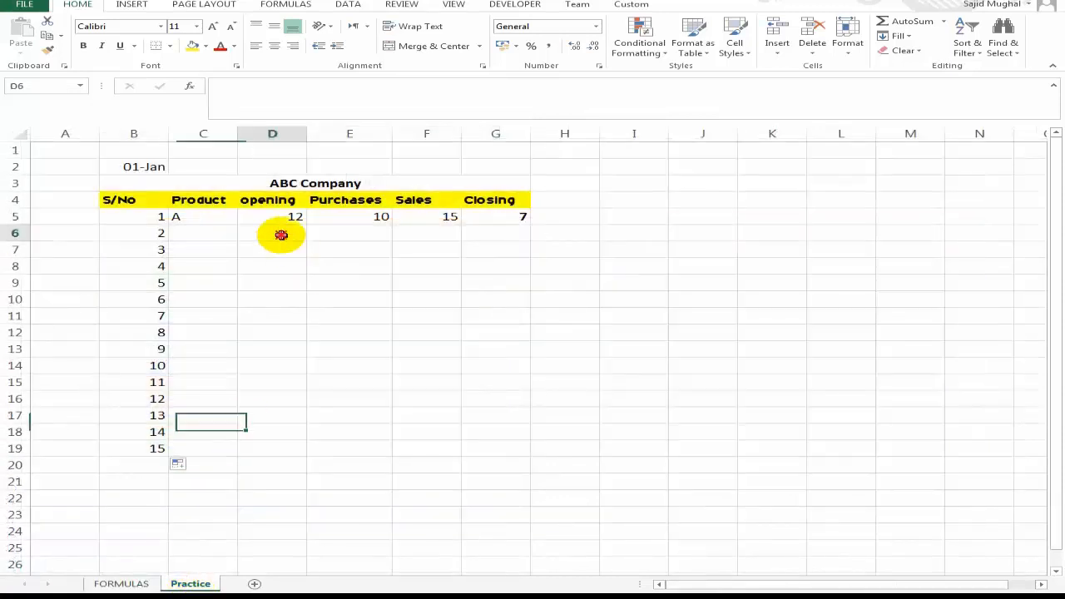
left_click(211, 241)
left_click(274, 233)
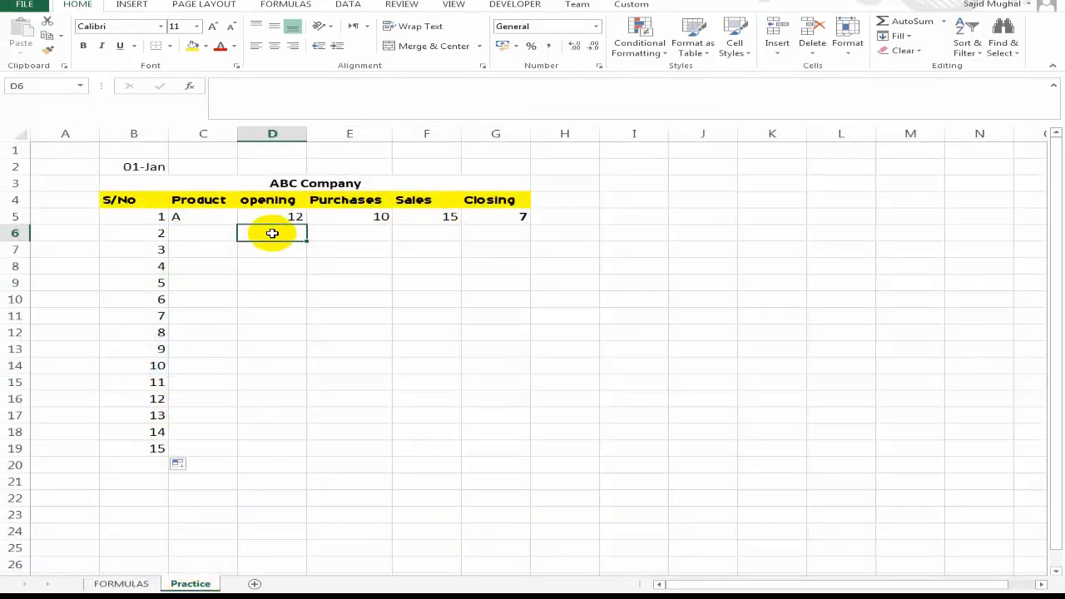
Insert a comment reading "Opening" on the opening header in D4.
right_click(289, 203)
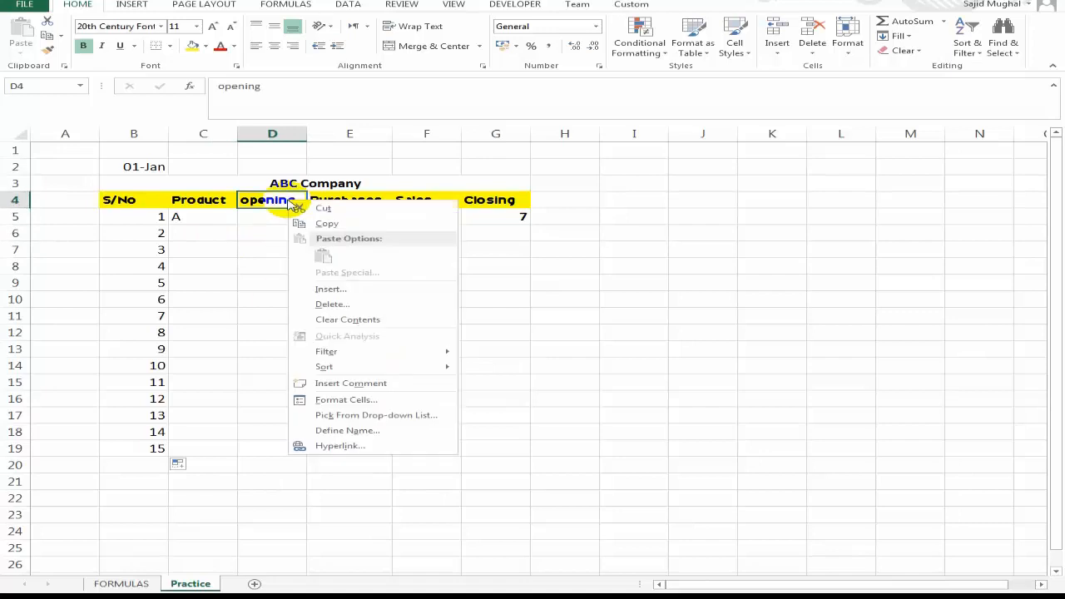
left_click(393, 382)
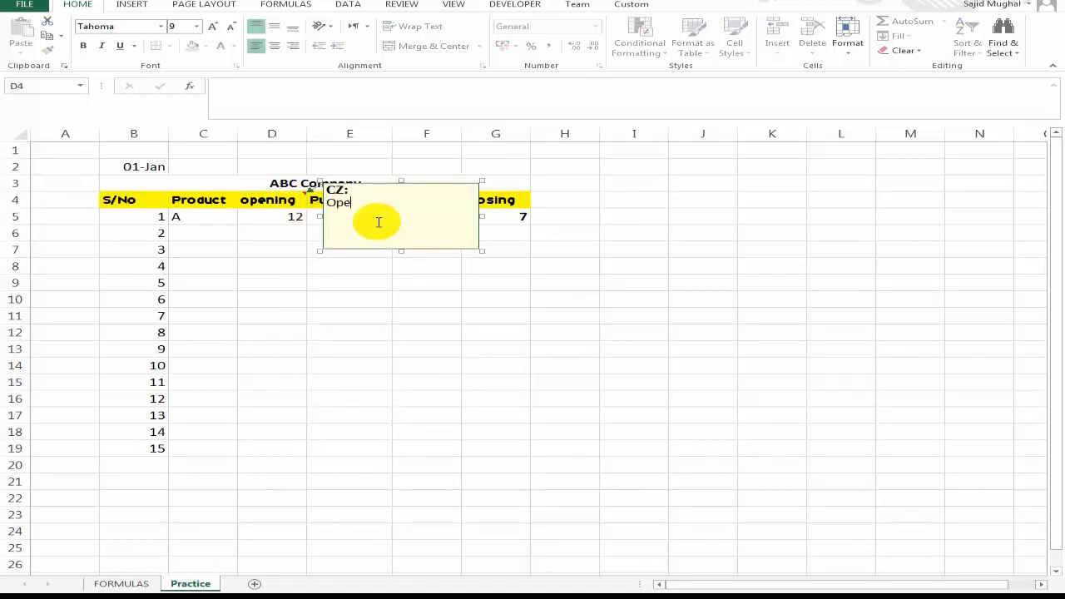
left_click(549, 236)
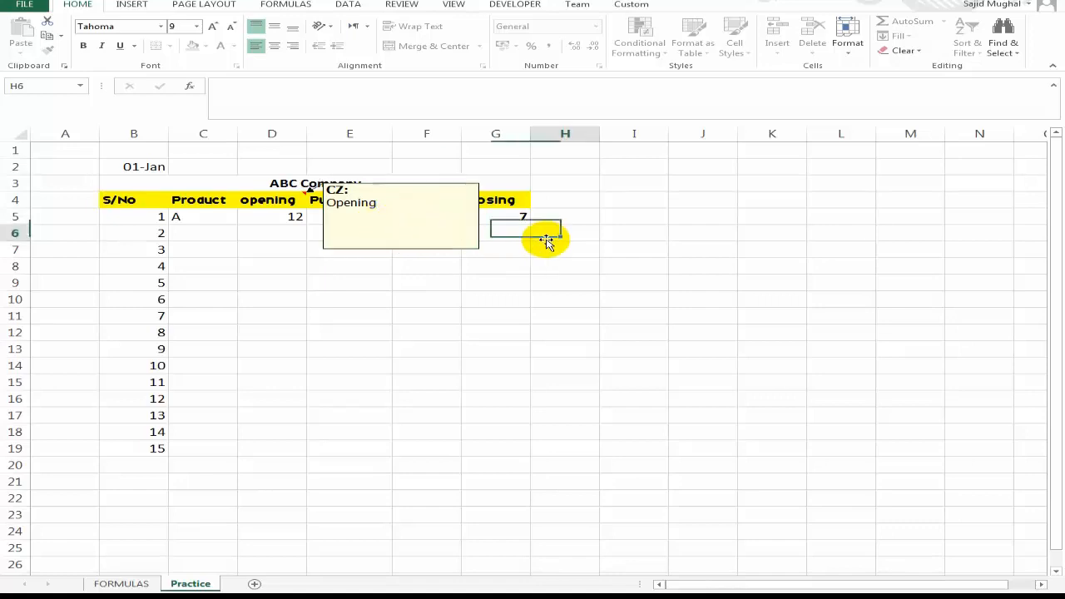
Insert a comment reading "closing" on the Closing header in G4.
left_click(509, 201)
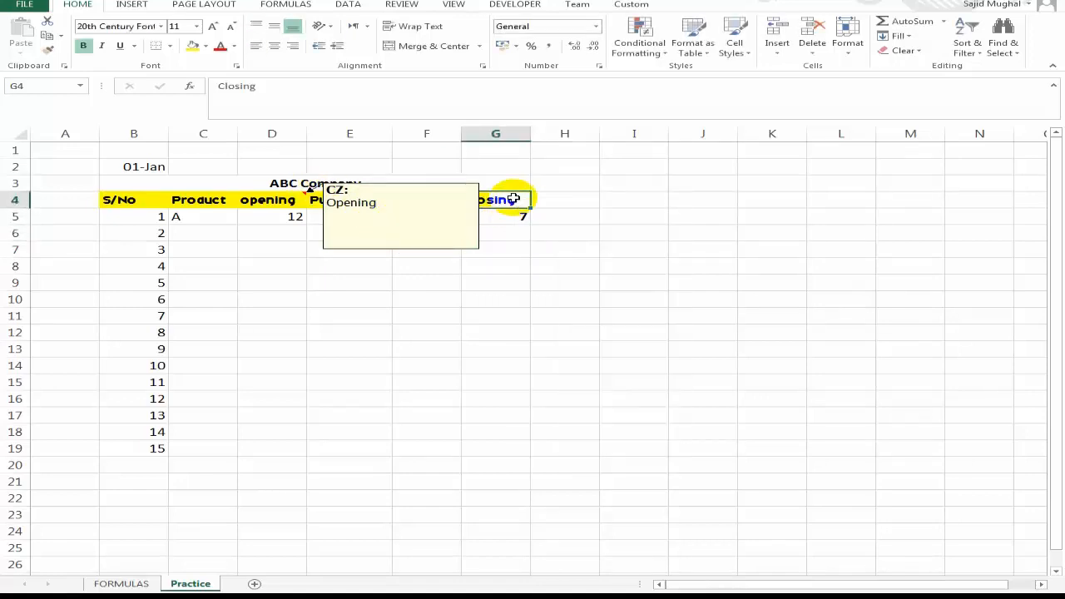
right_click(515, 199)
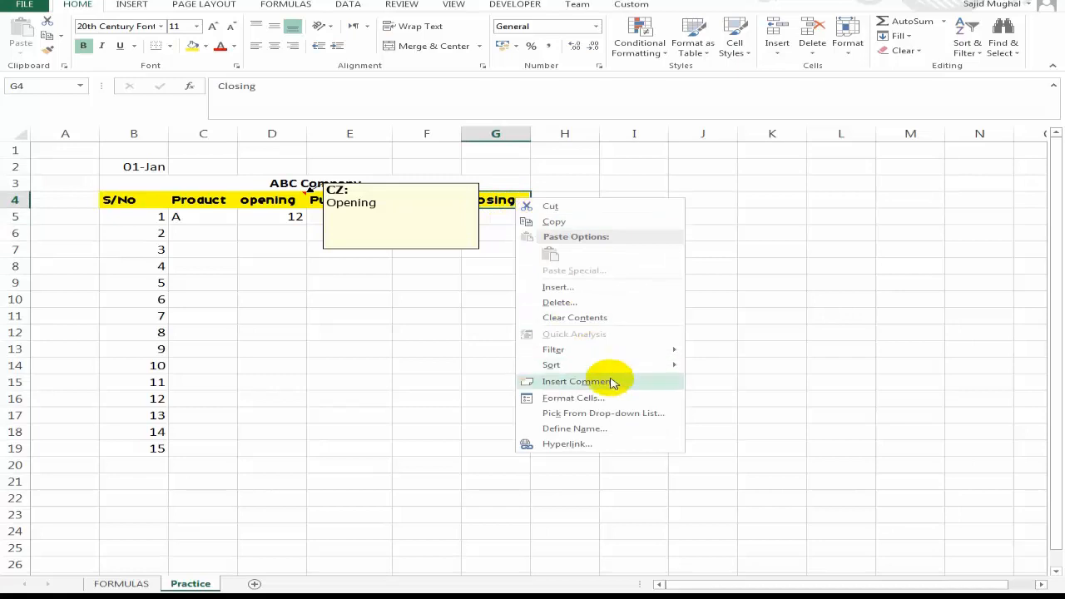
left_click(577, 381)
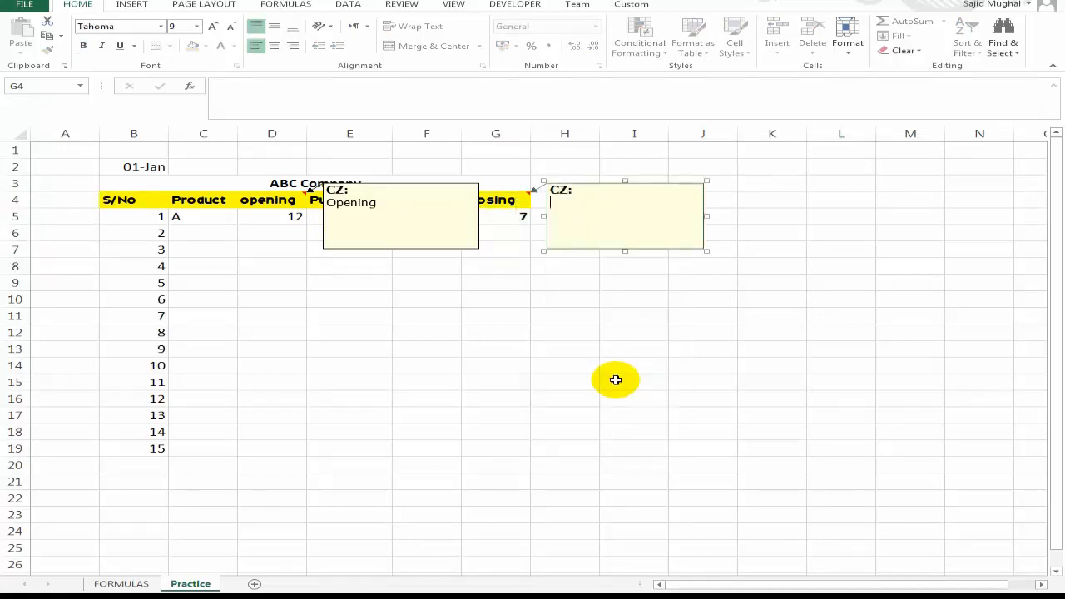
left_click(386, 380)
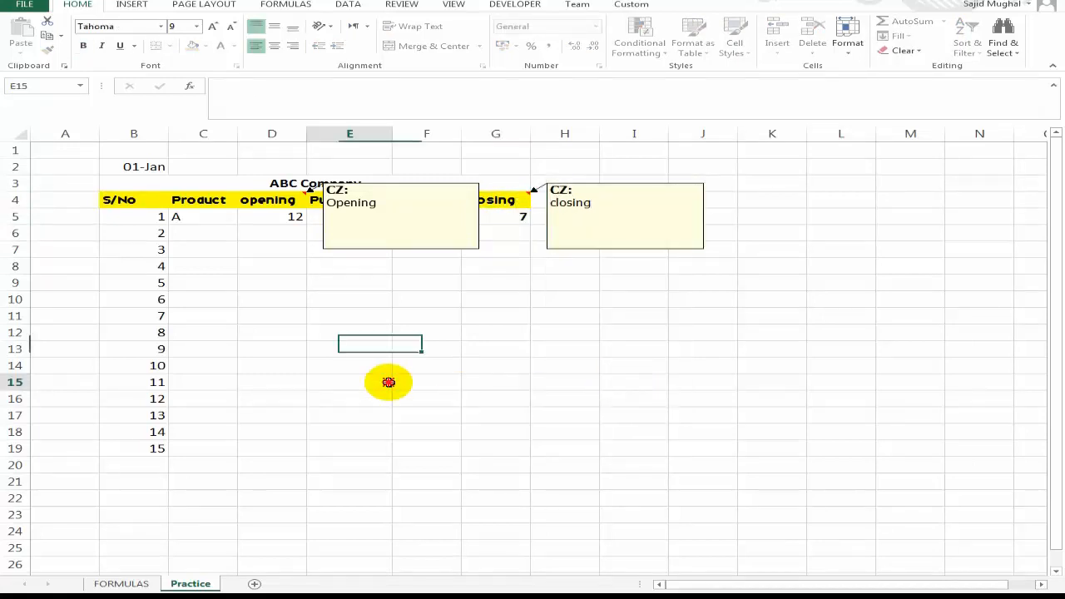
Turn Show All Comments off and back on for the sheet's header comments.
left_click(288, 278)
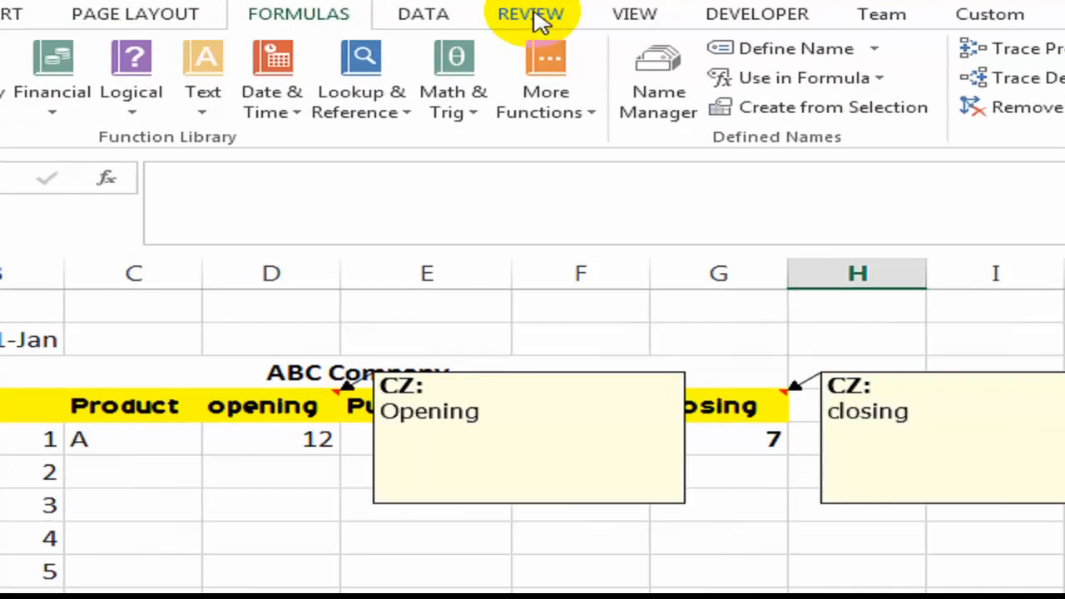
left_click(400, 6)
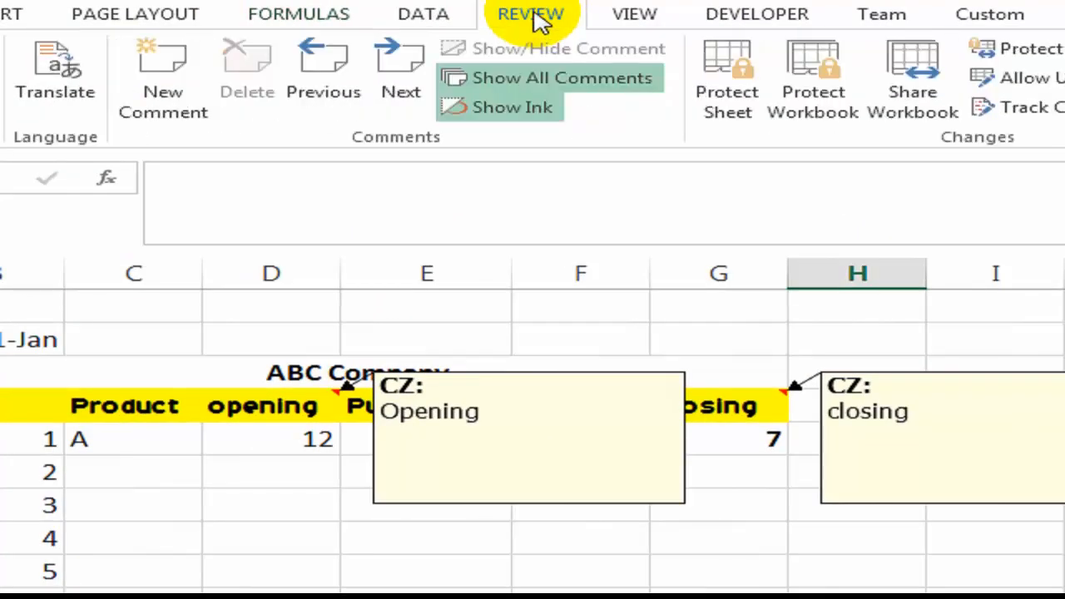
left_click(511, 83)
left_click(512, 83)
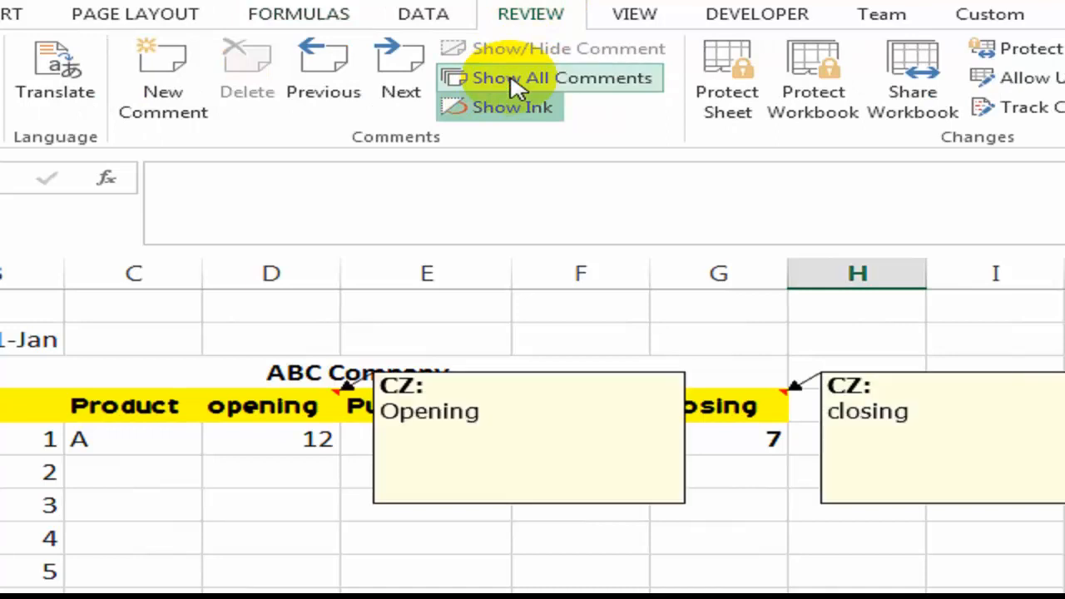
Toggle Show All Comments off and on, move to the next comment, and decline to continue reviewing from the workbook's beginning.
left_click(515, 83)
left_click(514, 83)
left_click(410, 88)
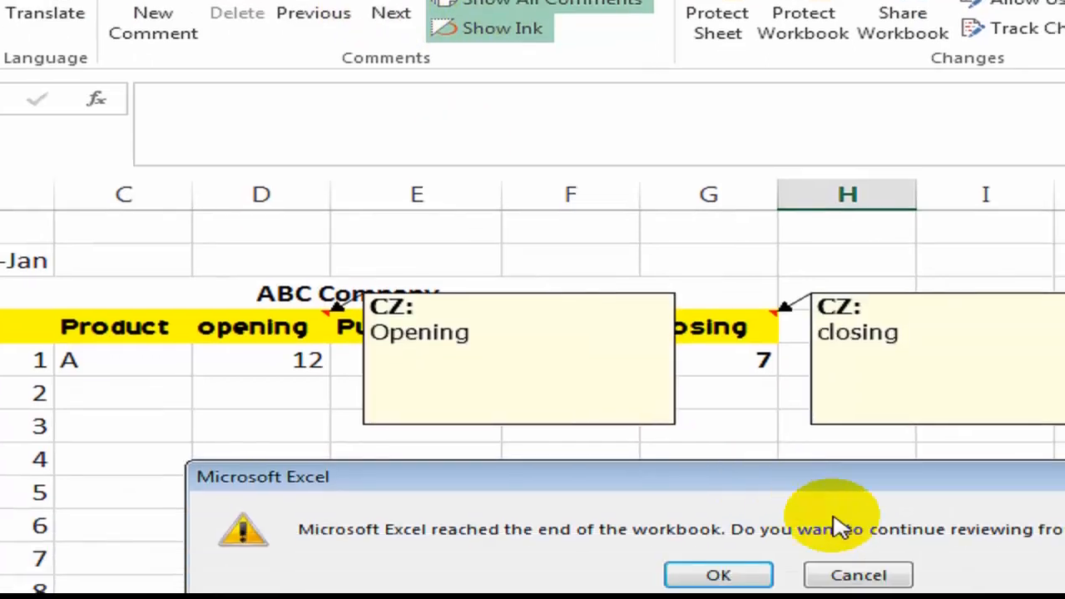
left_click(858, 575)
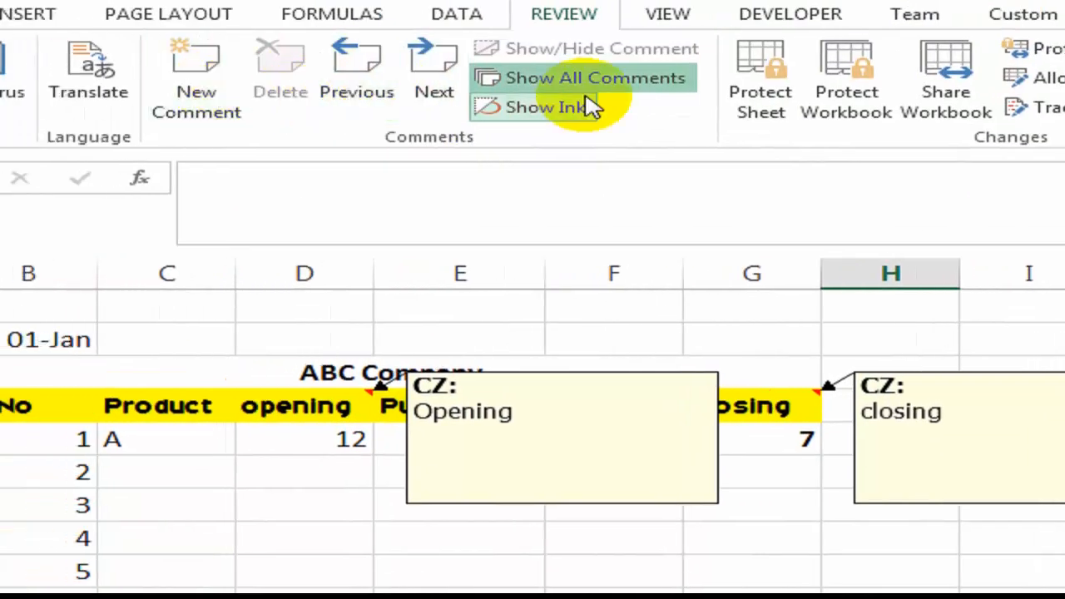
Hide all comments on the Practice sheet and select D7.
left_click(601, 108)
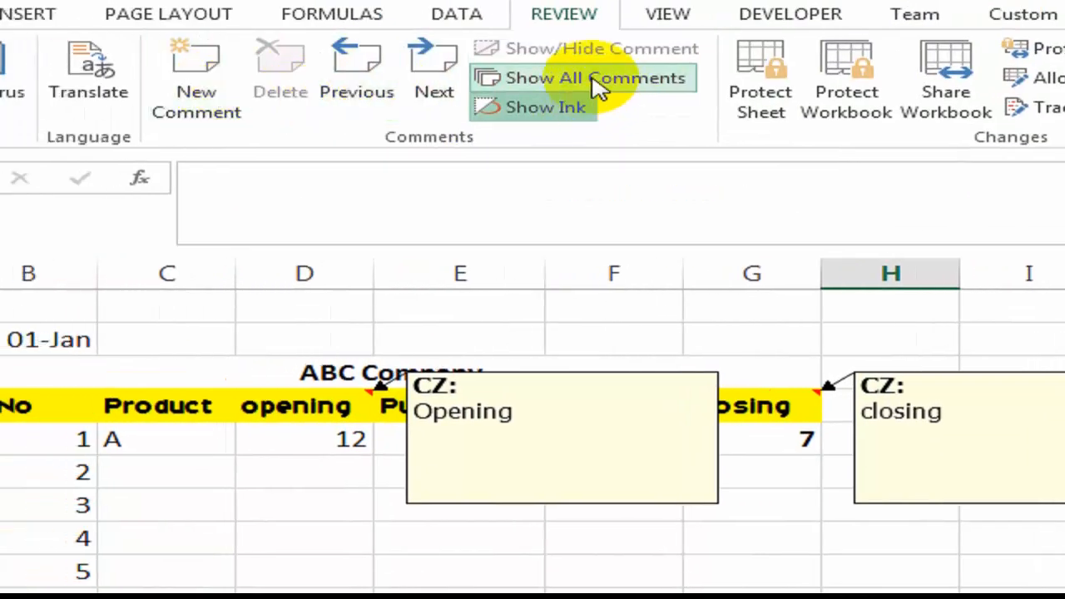
left_click(560, 82)
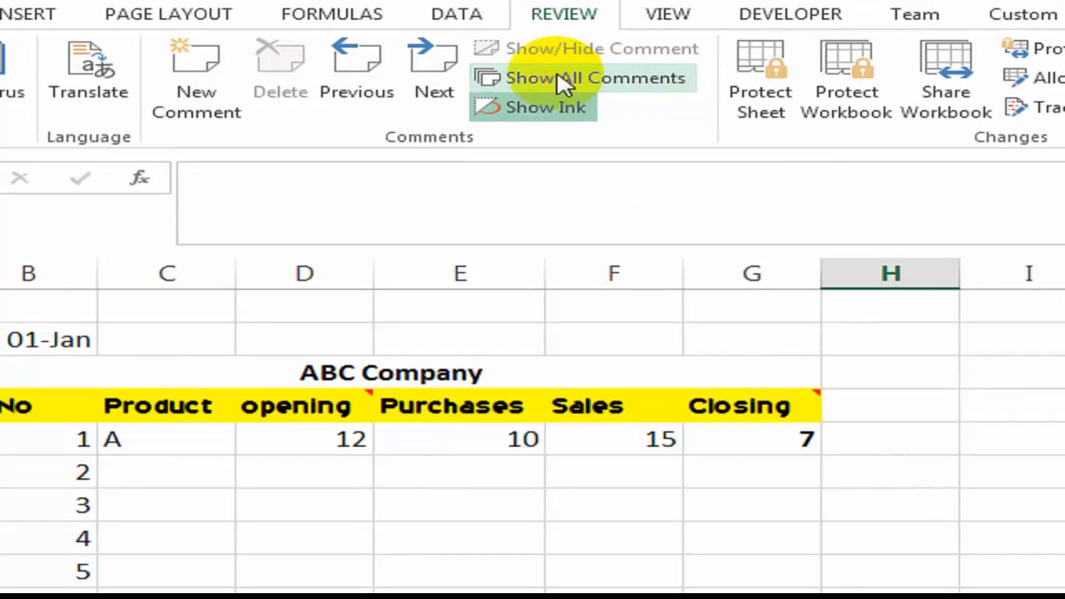
left_click(560, 82)
left_click(563, 82)
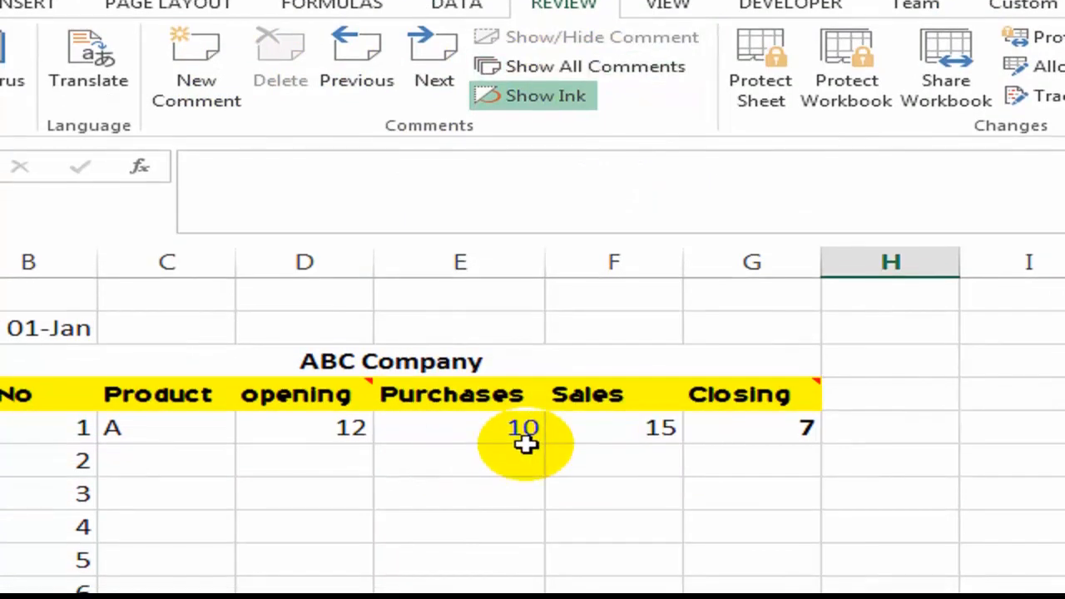
left_click(326, 501)
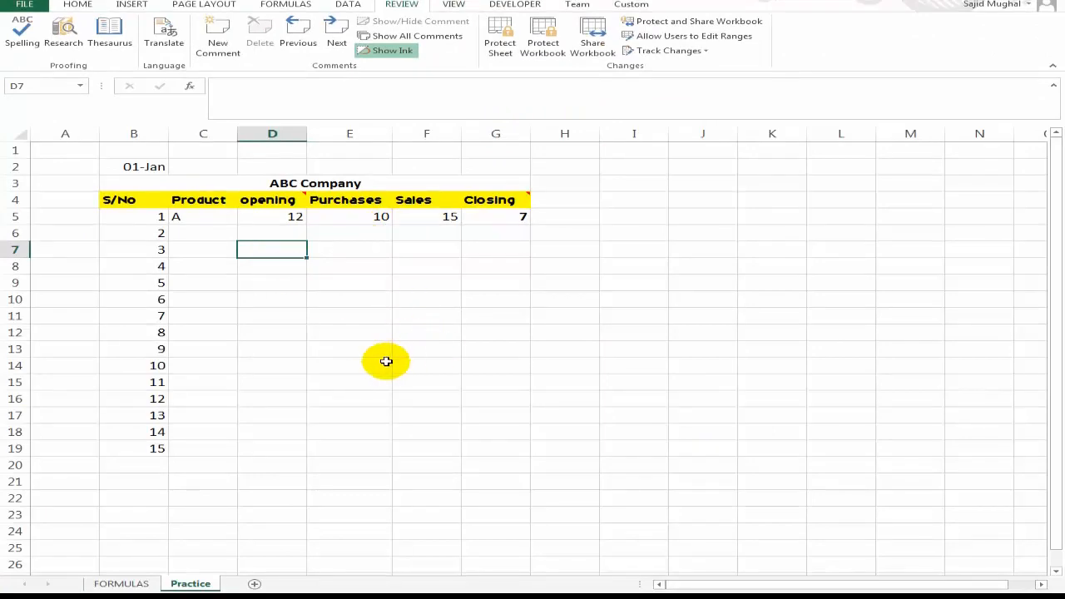
Check the tool after Comments on the FORMULAS sheet and return to the Practice sheet.
left_click(125, 584)
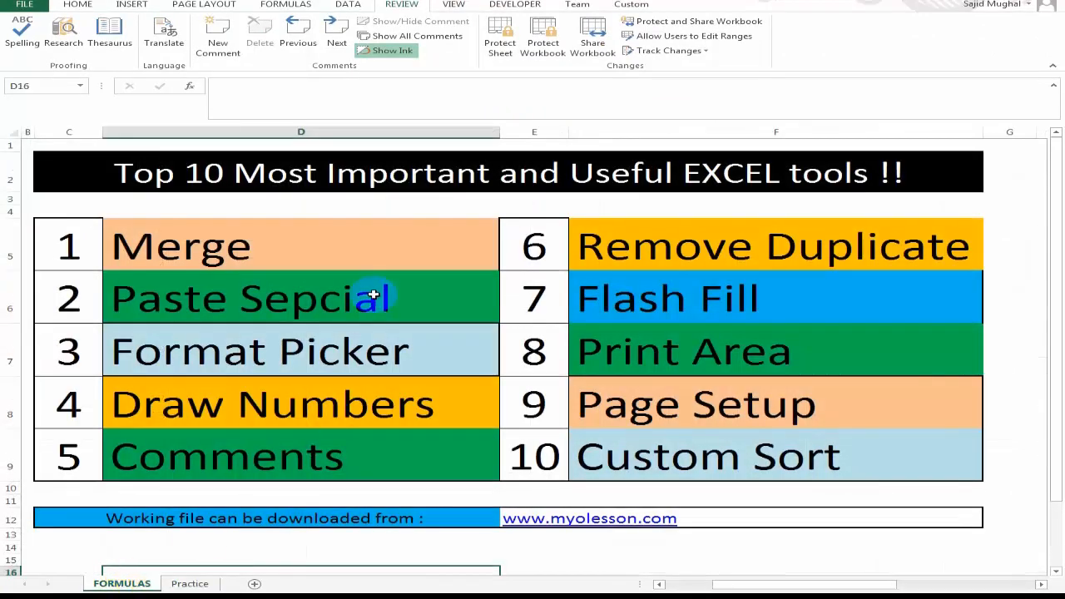
left_click(687, 245)
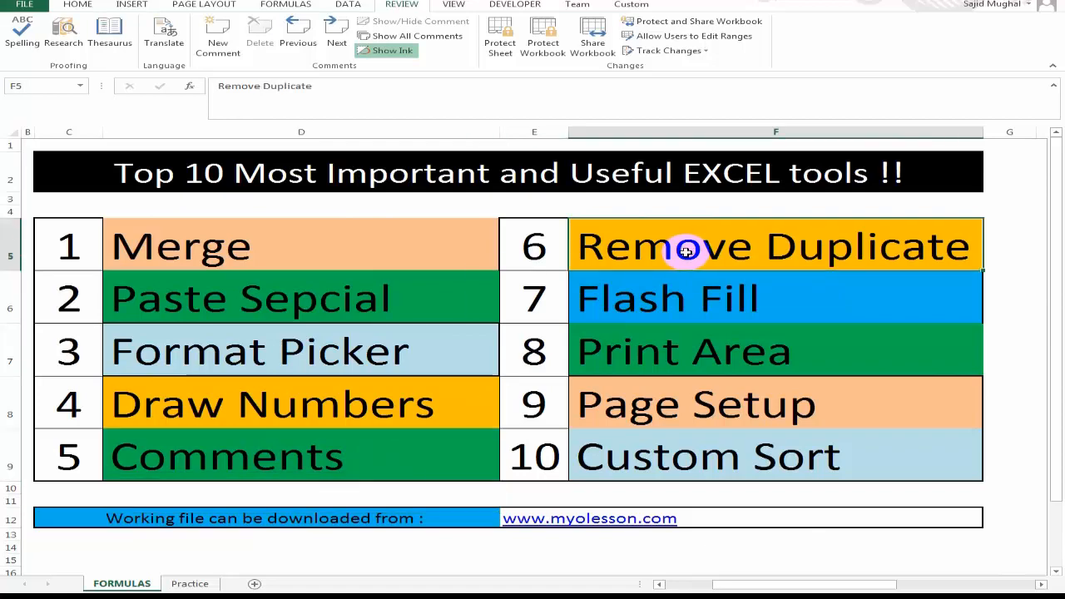
left_click(191, 583)
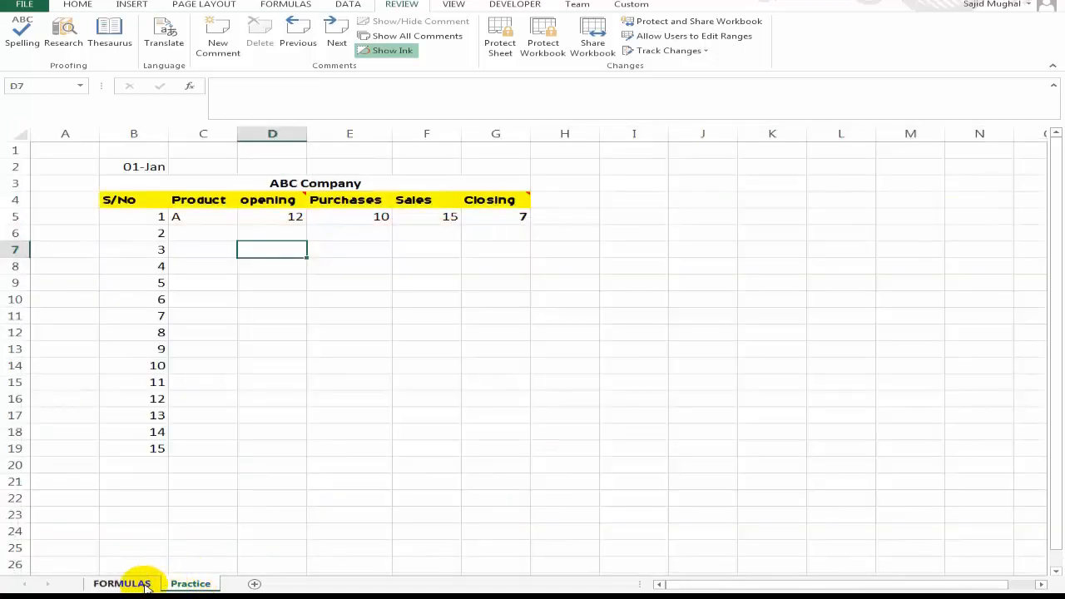
left_click(146, 585)
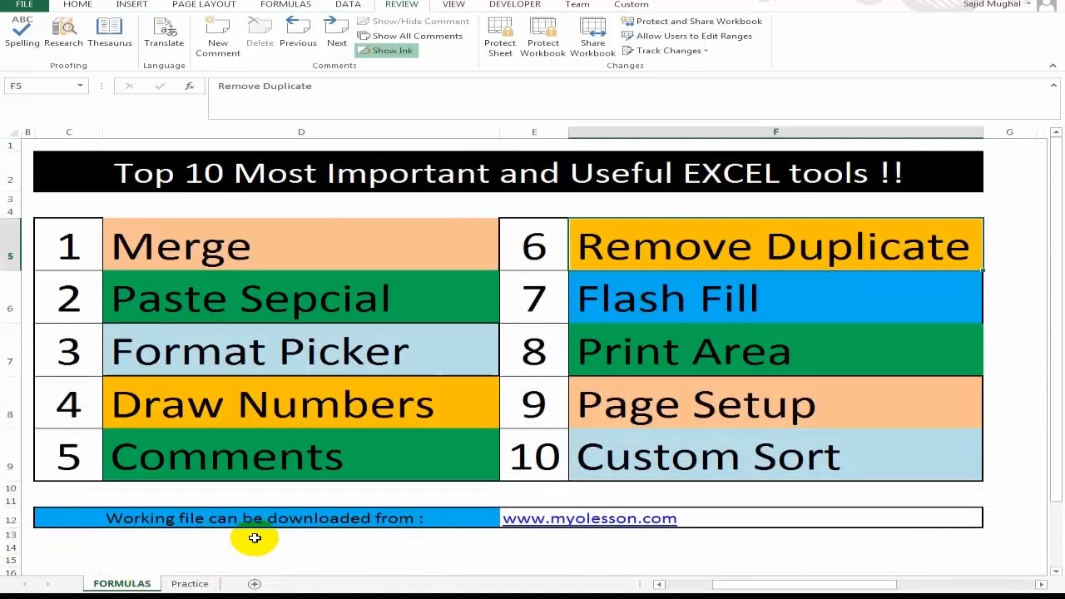
left_click(191, 584)
Overwrite the serial numbers in B9:B17 with 3, 2, 3, 6, 4, 5, 5, 6 and 6 to create duplicates.
left_click(150, 282)
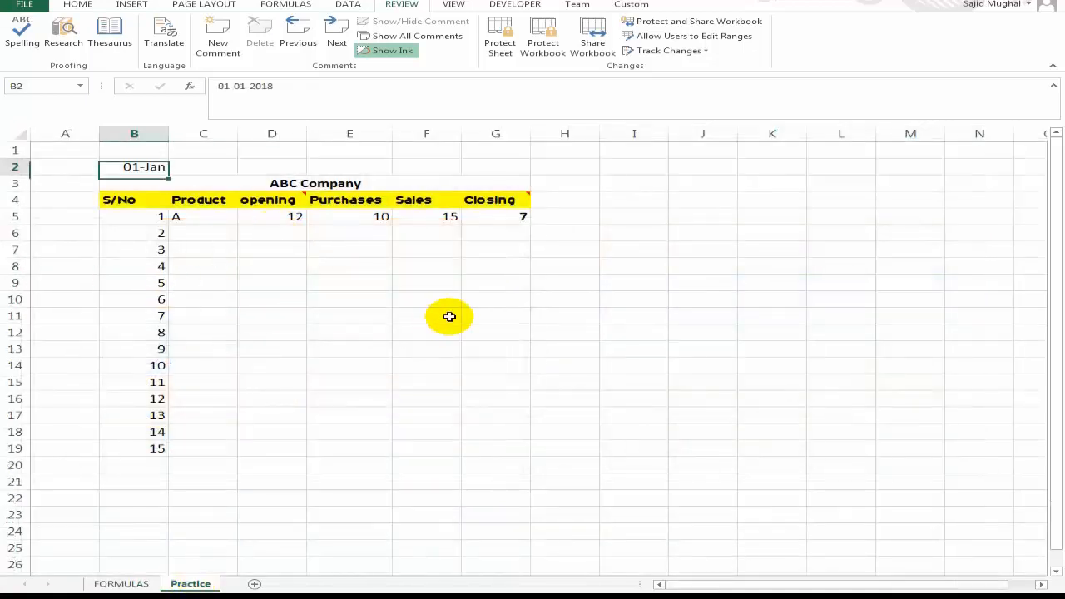
key("Down")
key("Down")
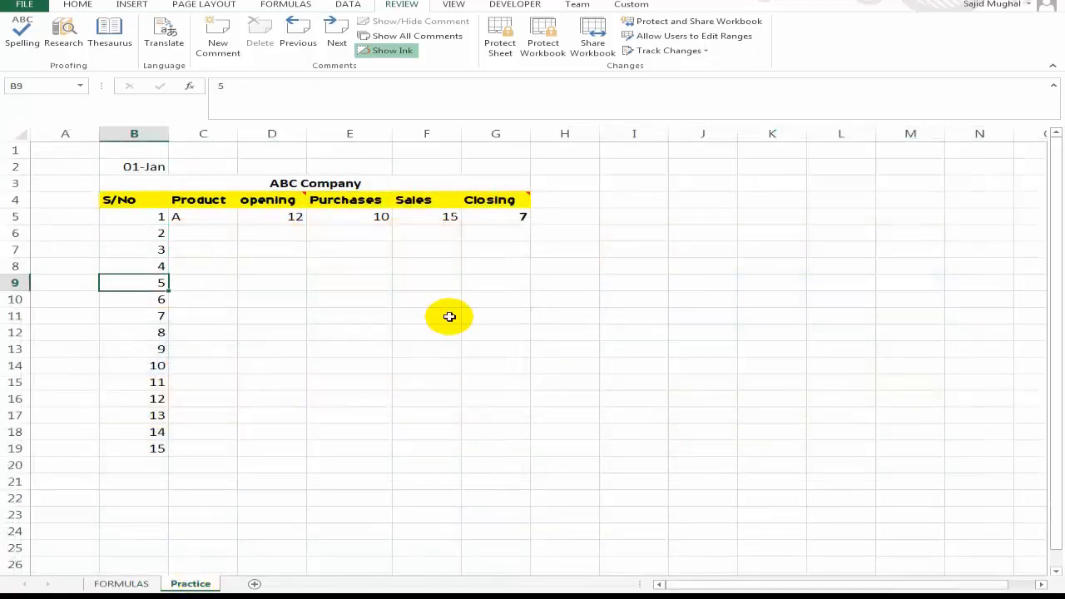
type("3")
key("Return")
type("2")
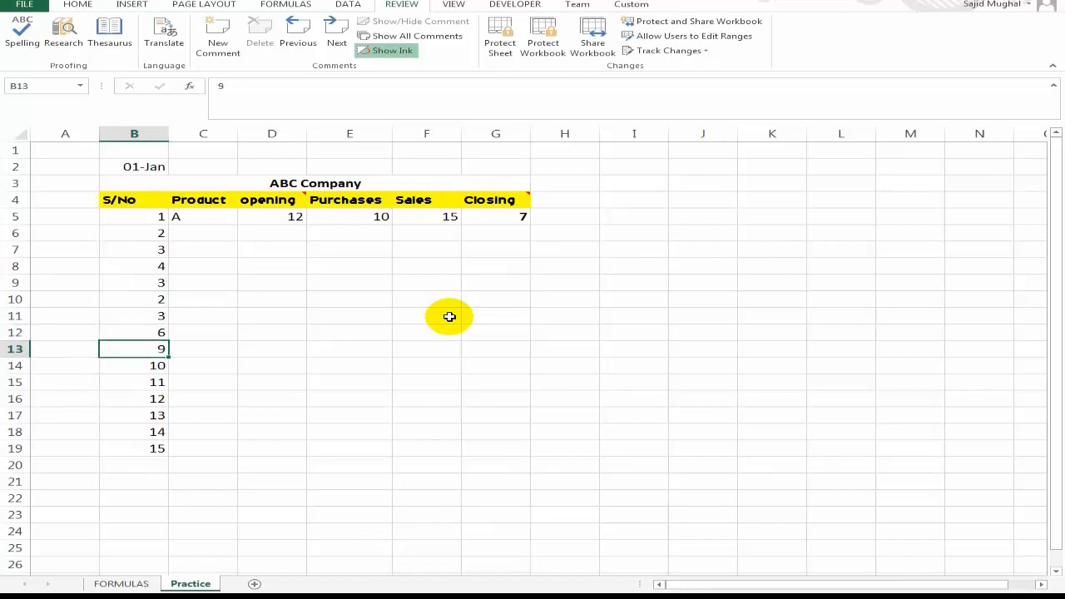
type("4")
key("Return")
type("5")
key("Return")
type("5")
key("Return")
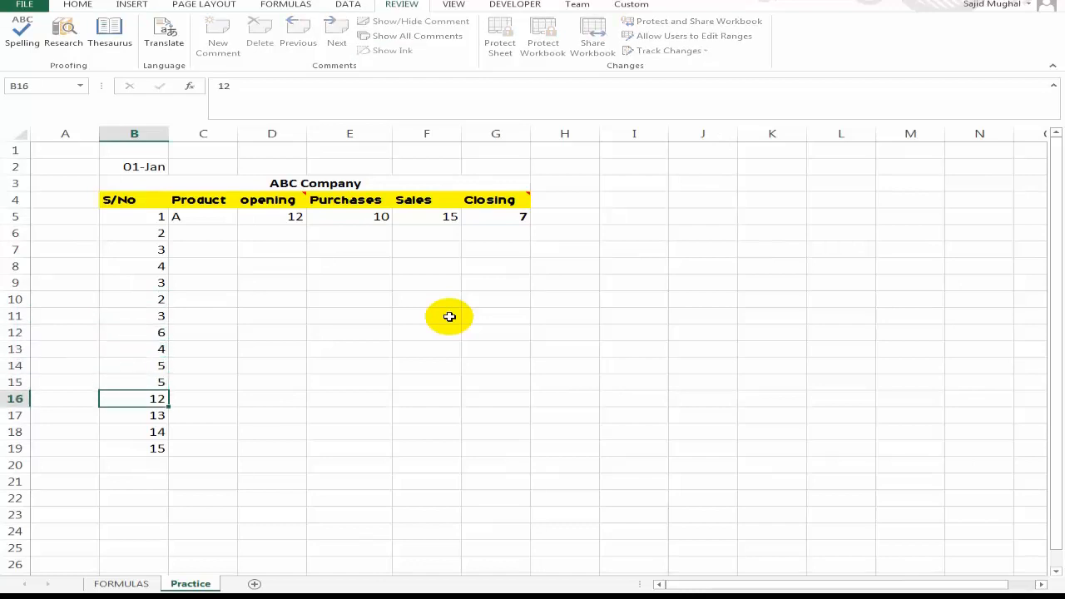
type("6")
key("Return")
type("6")
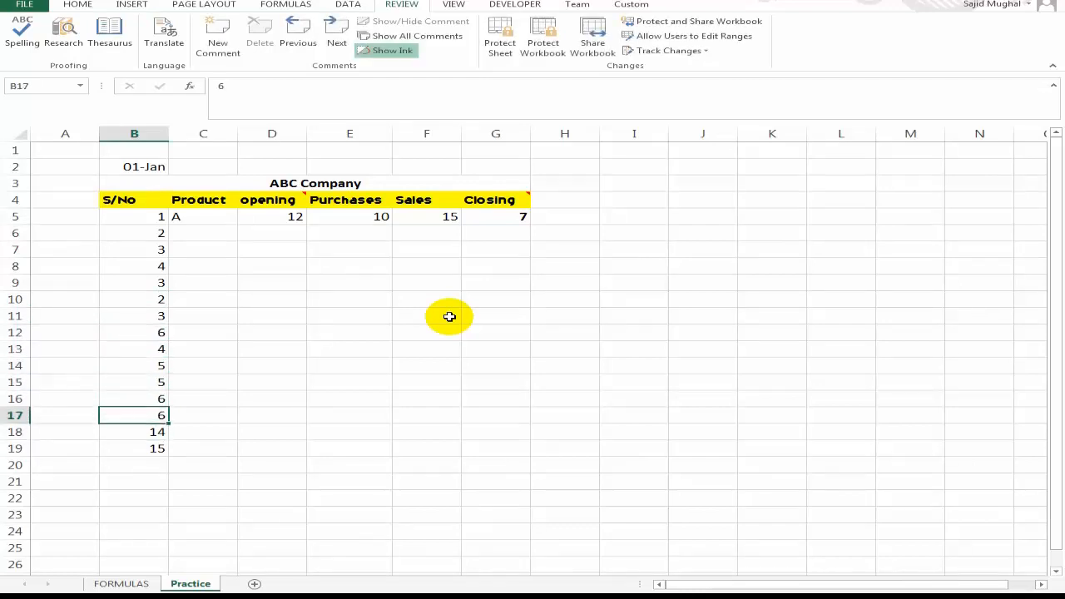
key("Down")
key("Down")
key("Down")
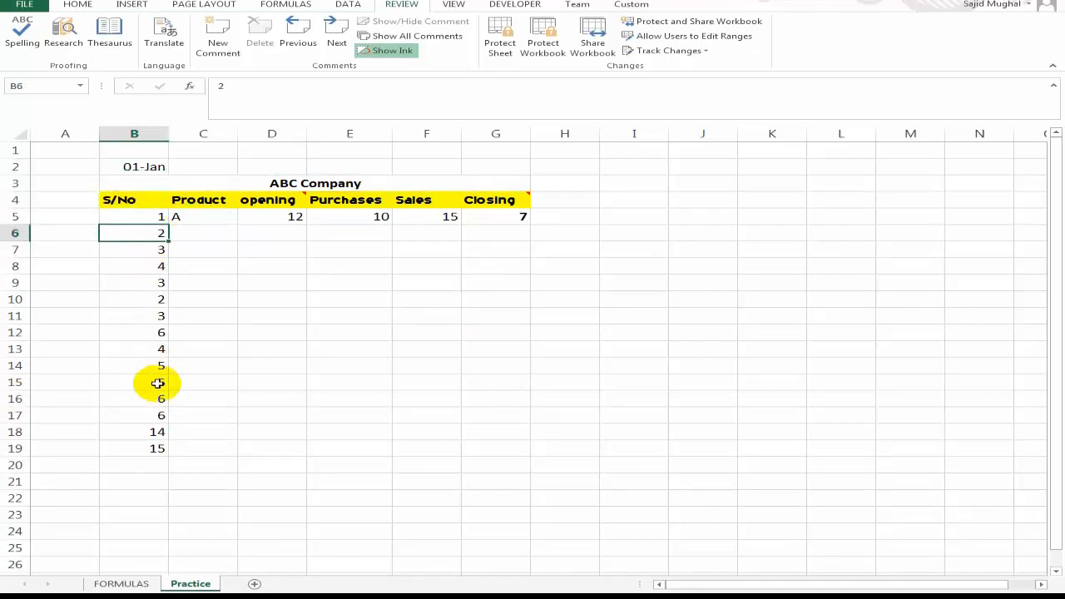
Highlight duplicate values in column B with conditional formatting, using Light Red Fill with Dark Red Text.
left_click(144, 134)
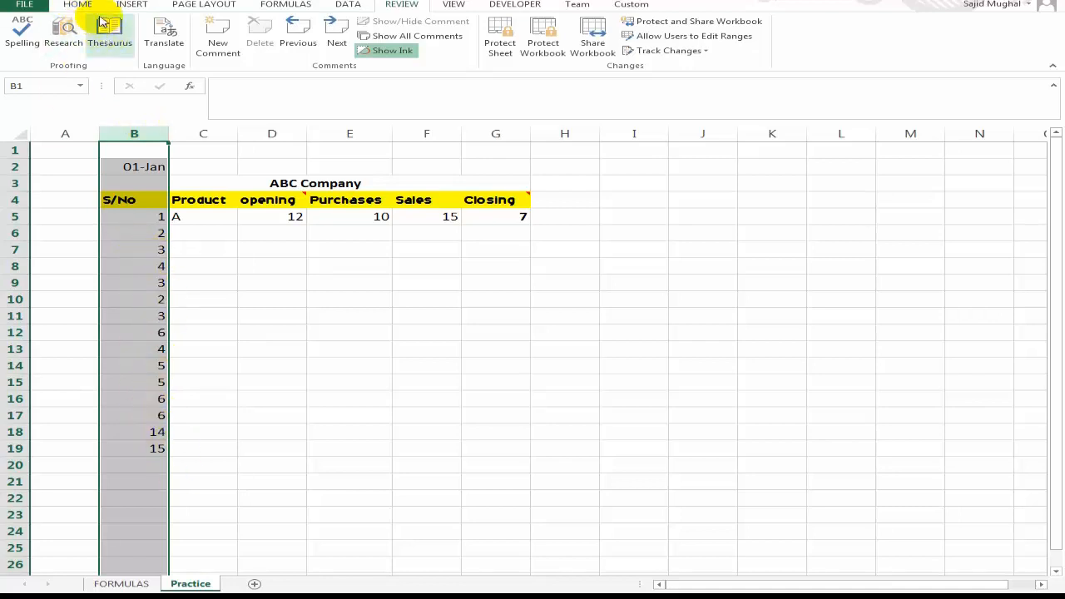
left_click(77, 5)
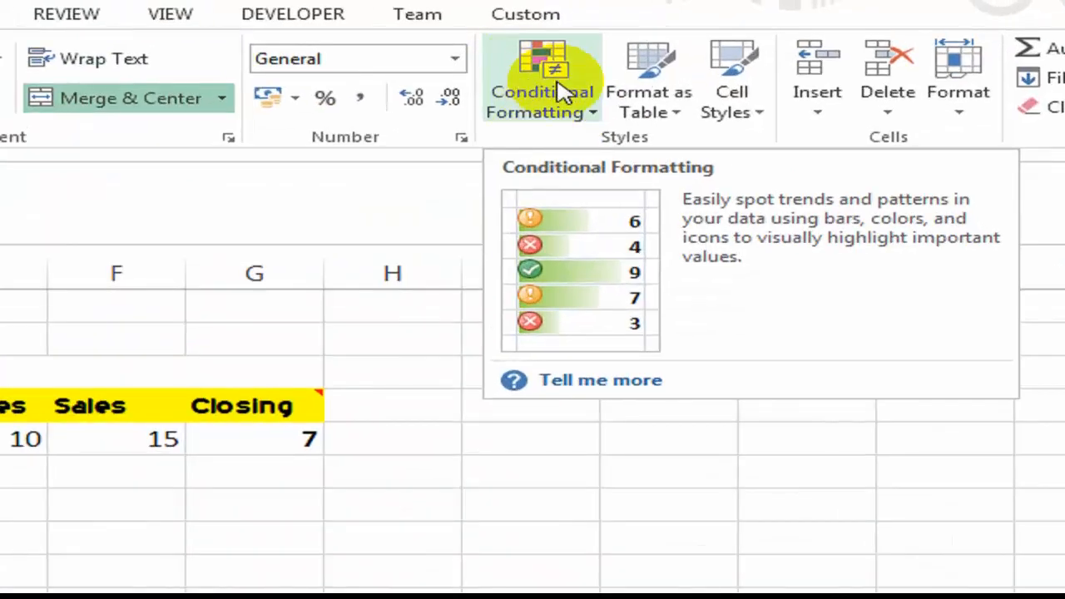
left_click(645, 46)
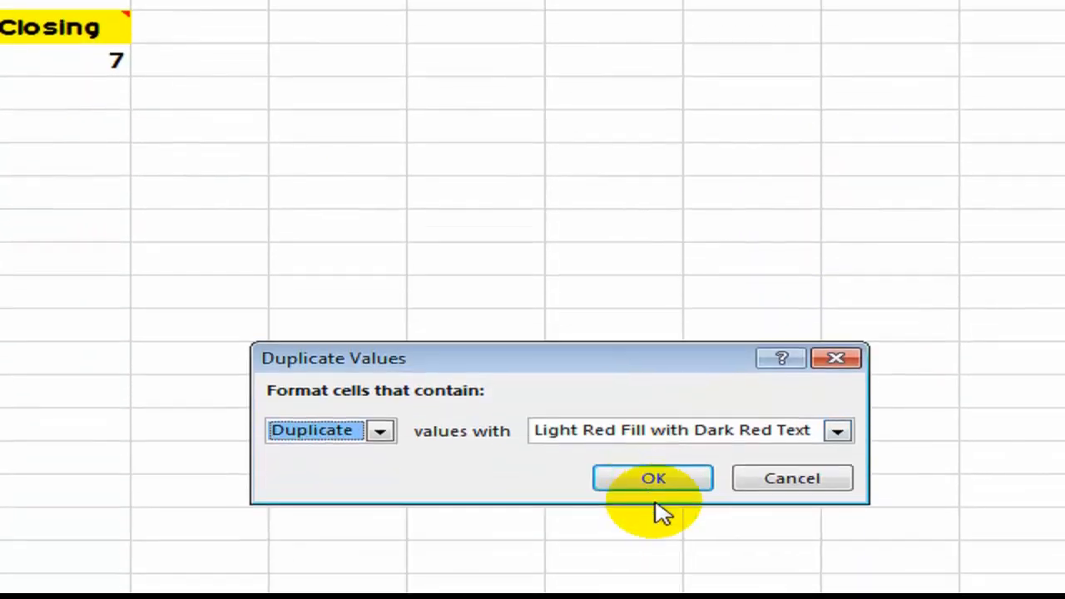
left_click(654, 481)
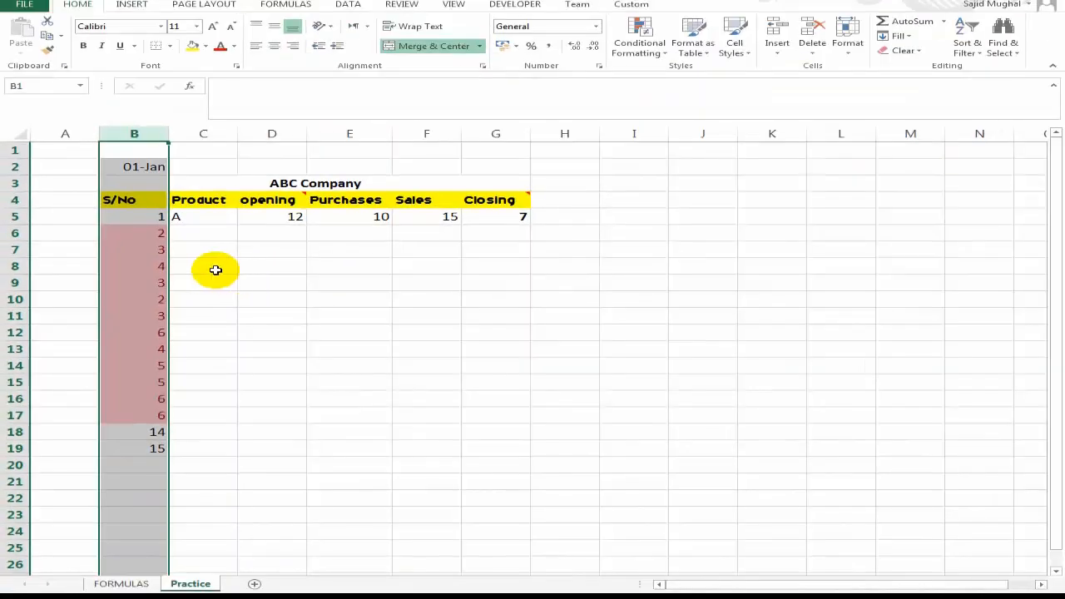
left_click(250, 249)
left_click(250, 414)
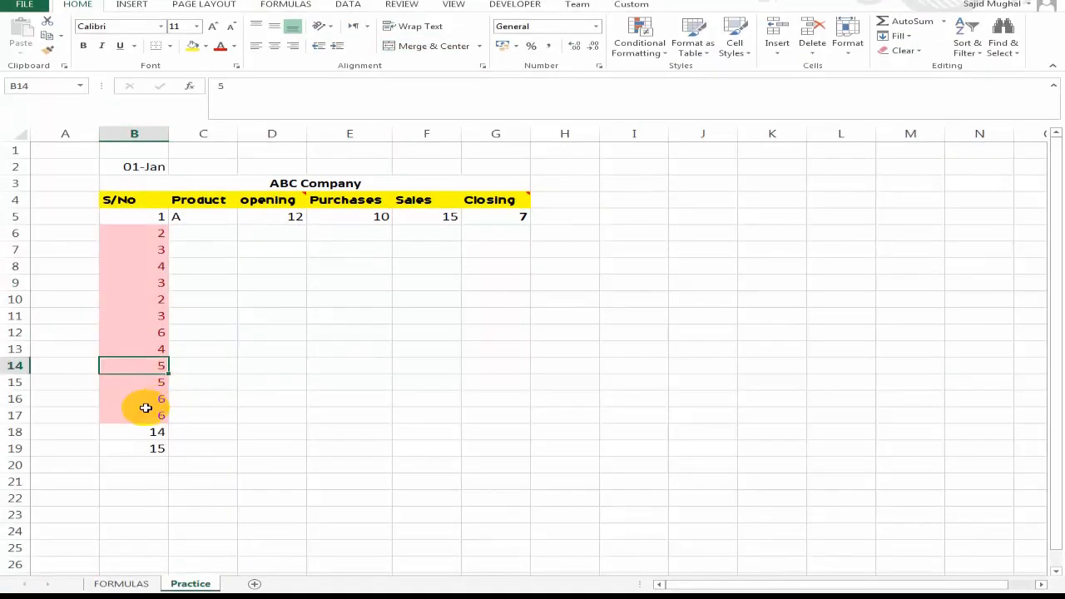
left_click(141, 346)
left_click(145, 413)
Select the table's data rows B5:G19 and open Remove Duplicates for them.
left_click(146, 217)
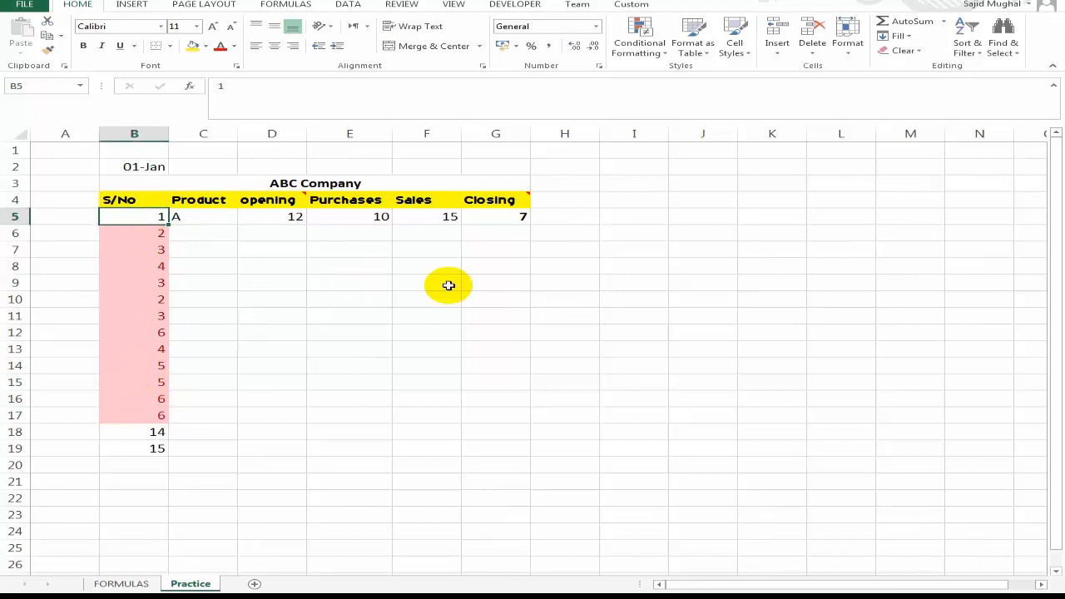
key("shift+Right")
key("shift+Right")
key("shift+Right")
key("shift+Right")
key("shift+Right")
key("shift+Down")
key("shift+Down")
key("shift+Down")
key("shift+Down")
key("shift+Down")
key("shift+Down")
key("shift+Down")
key("shift+Down")
key("shift+Down")
key("shift+Down")
key("shift+Down")
key("shift+Down")
key("shift+Down")
key("shift+Down")
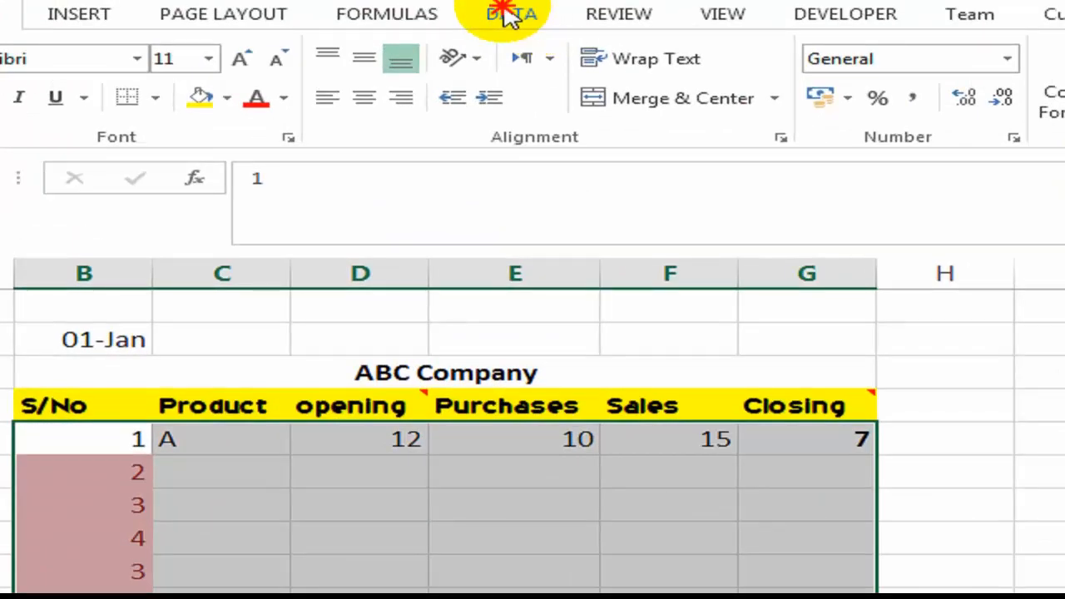
left_click(356, 6)
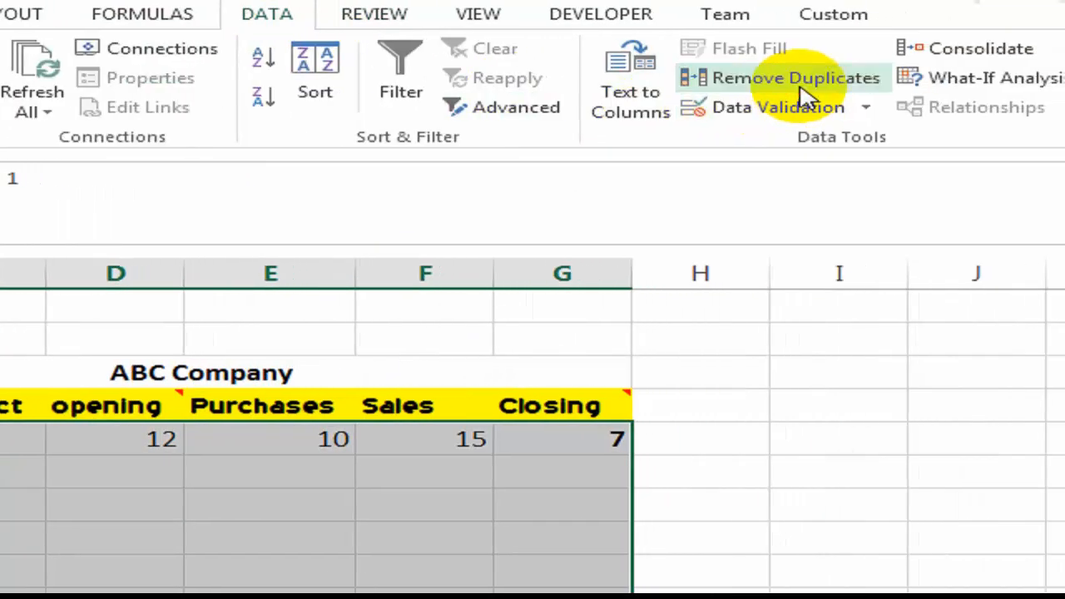
left_click(801, 83)
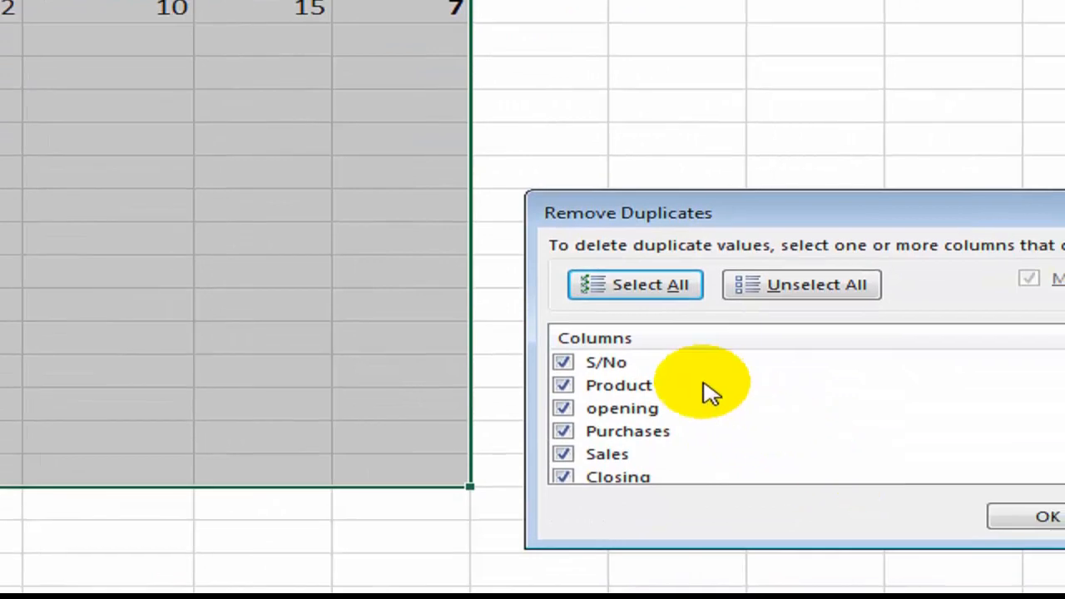
Remove the duplicate rows based only on the S/No column, excluding Product, opening, Purchases, Sales and Closing.
left_click(613, 386)
left_click(608, 408)
left_click(613, 432)
left_click(613, 454)
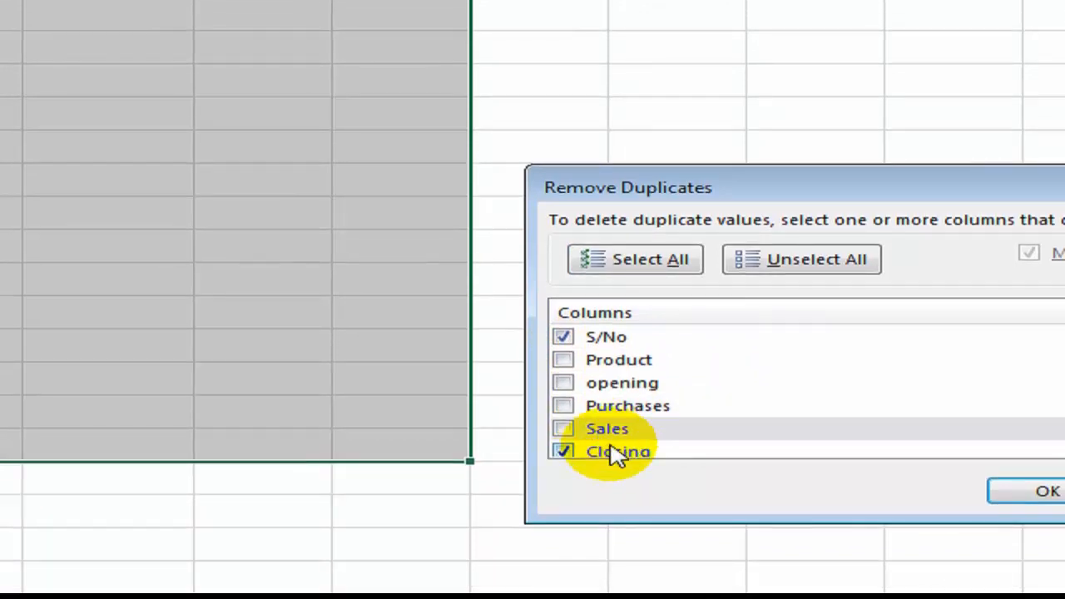
left_click(613, 476)
left_click_drag(893, 387, 891, 393)
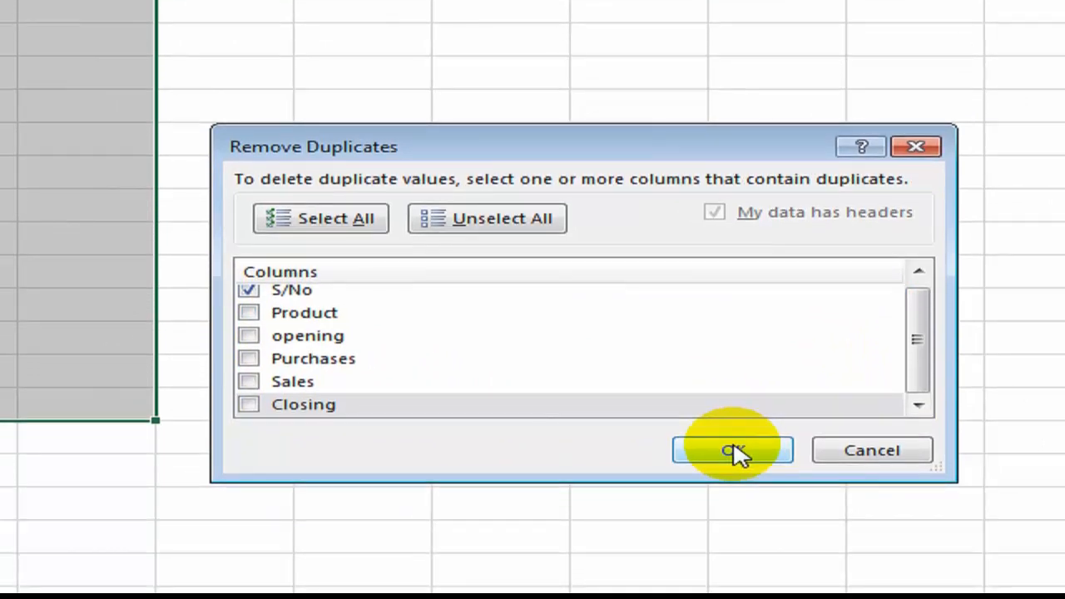
left_click(736, 453)
left_click(735, 162)
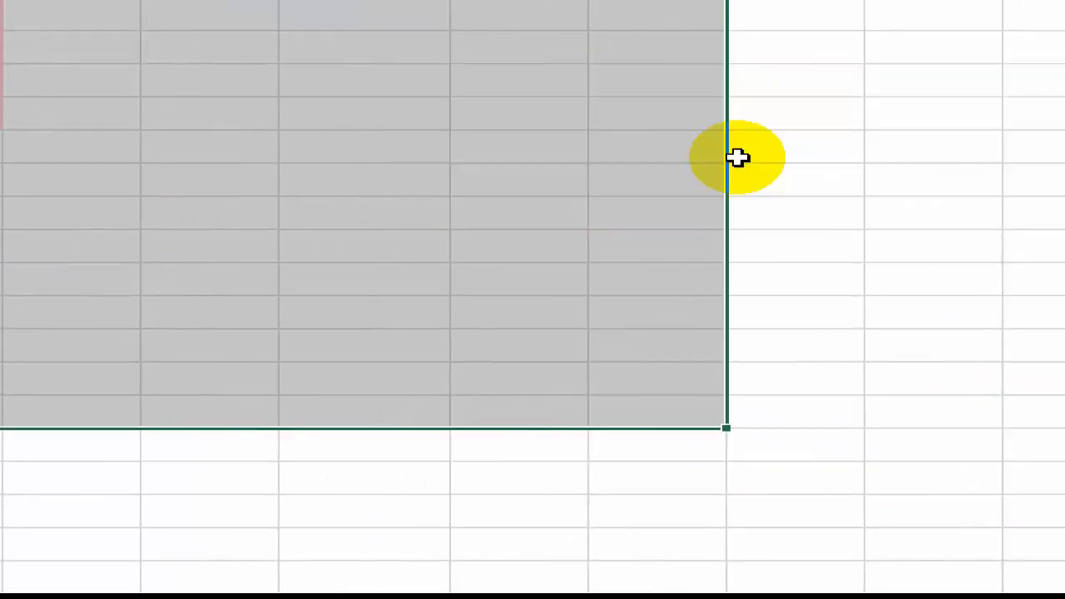
left_click(94, 85)
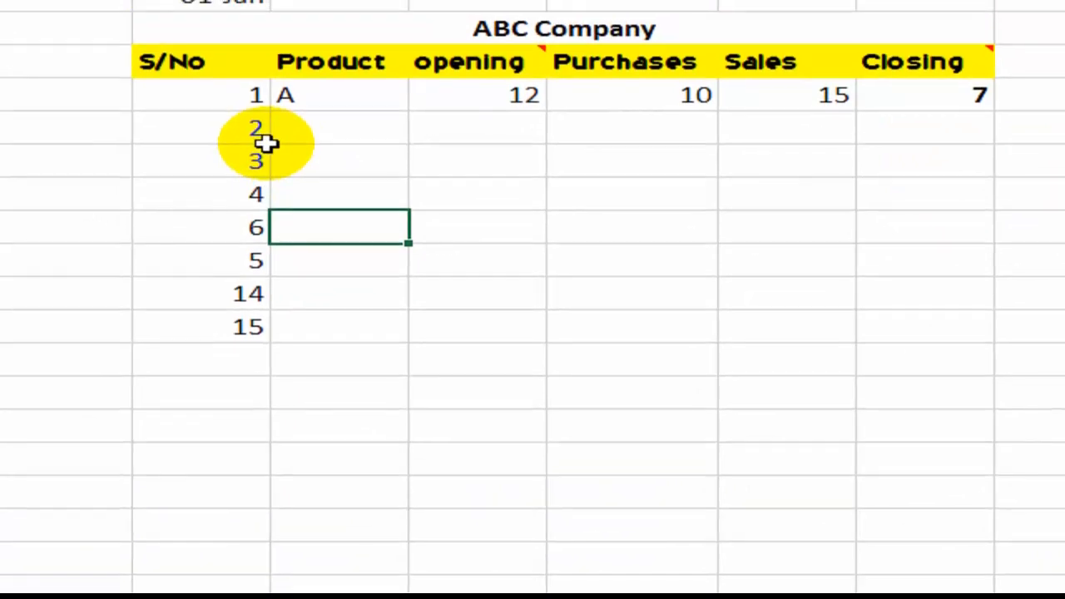
Renumber the last two S/No entries, setting B11 to 7 and B12 to 8.
left_click(212, 73)
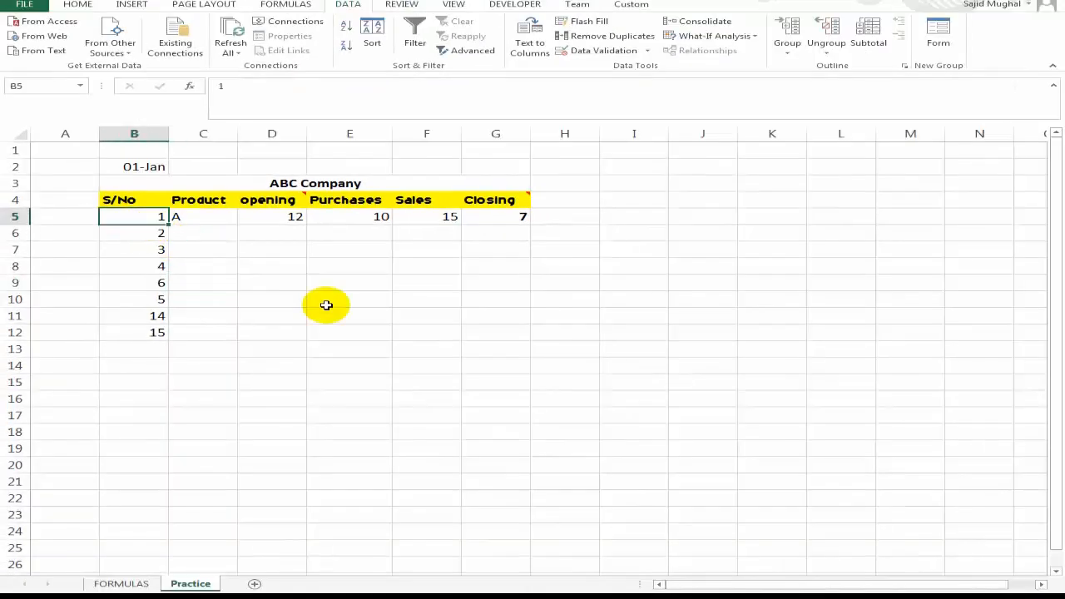
key("Down")
key("Down")
key("Down")
key("Down")
key("Down")
key("Down")
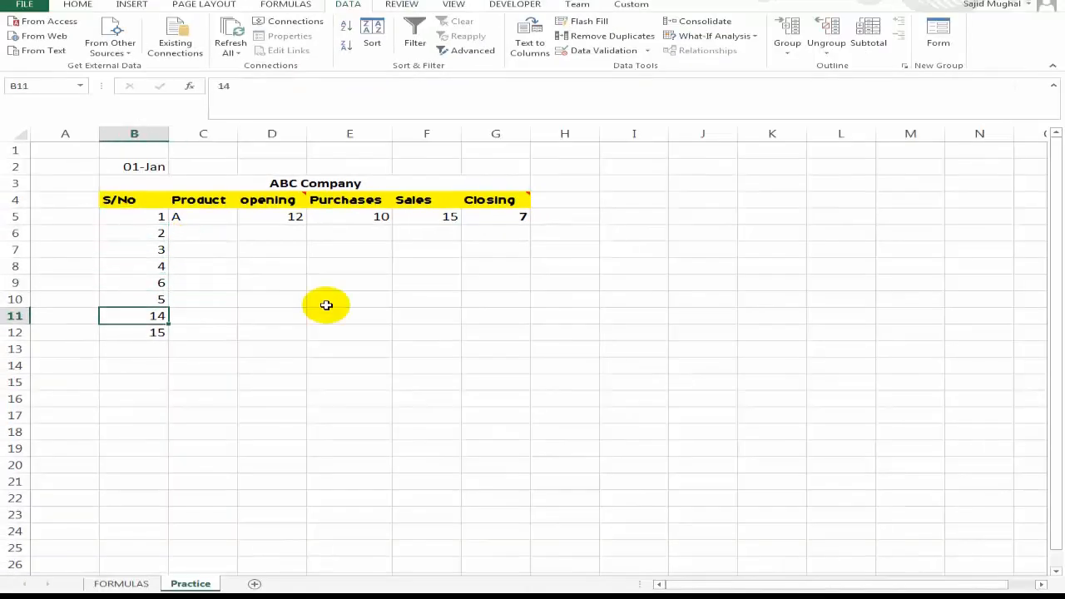
type("7")
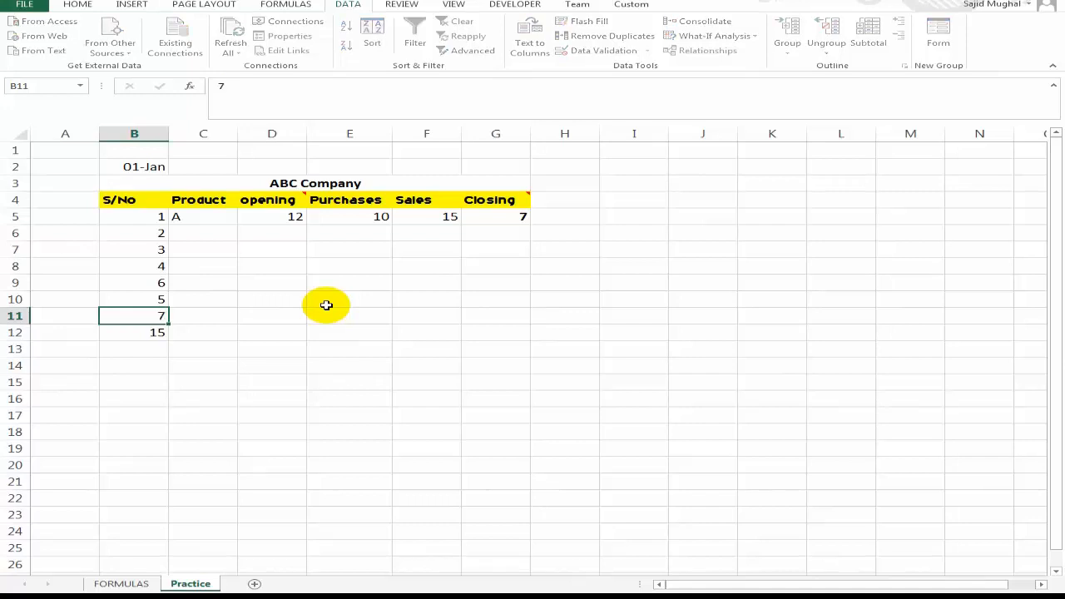
key("Return")
type("8")
key("Up")
key("Up")
key("Up")
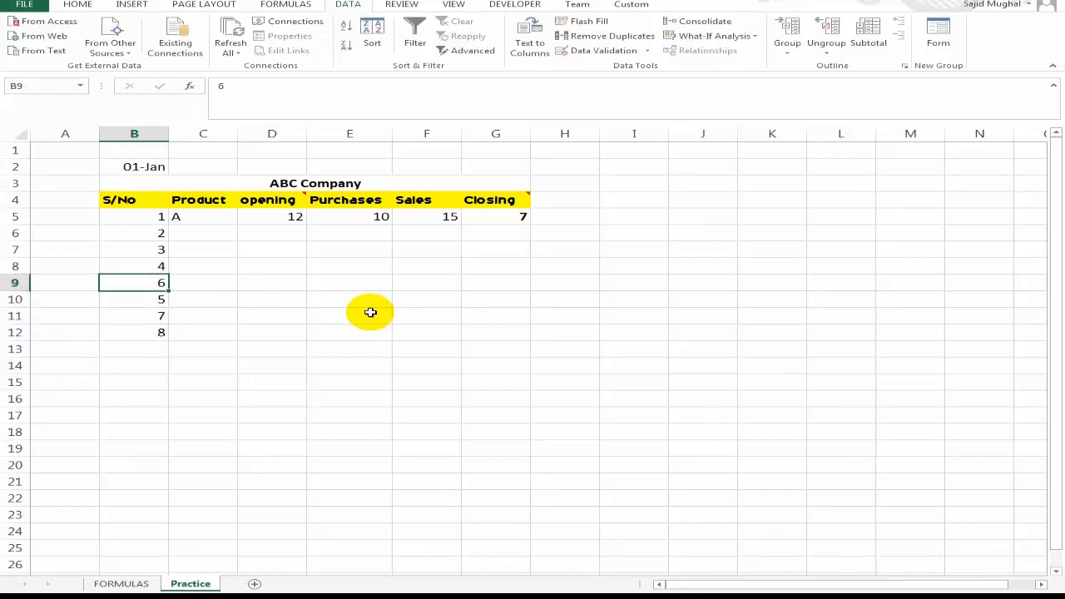
Enter a person's first name in D9 of the opening column.
left_click(257, 281)
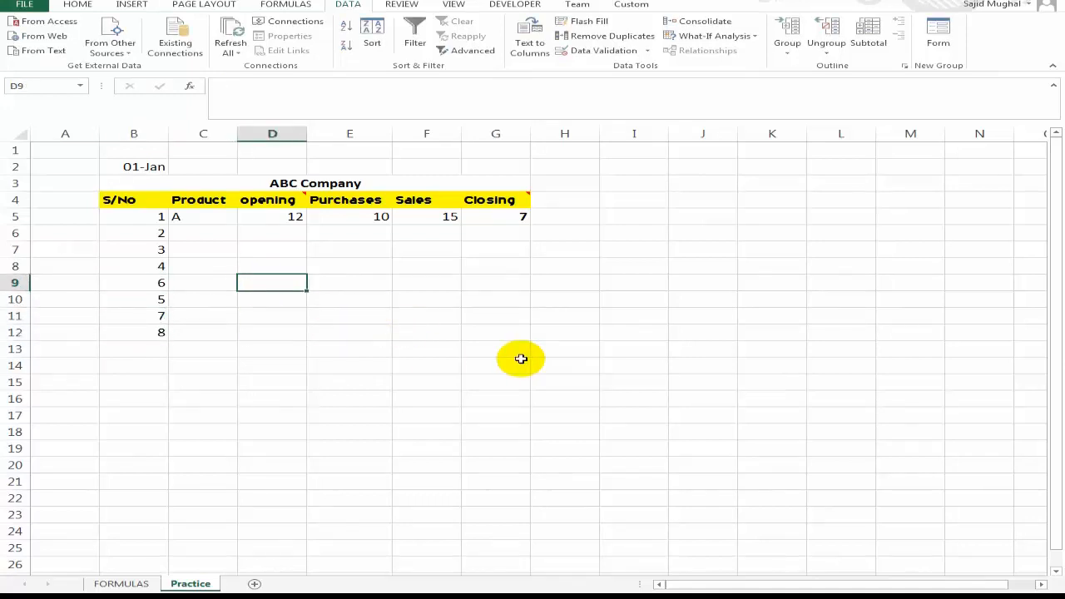
type("Sajid")
key("Return")
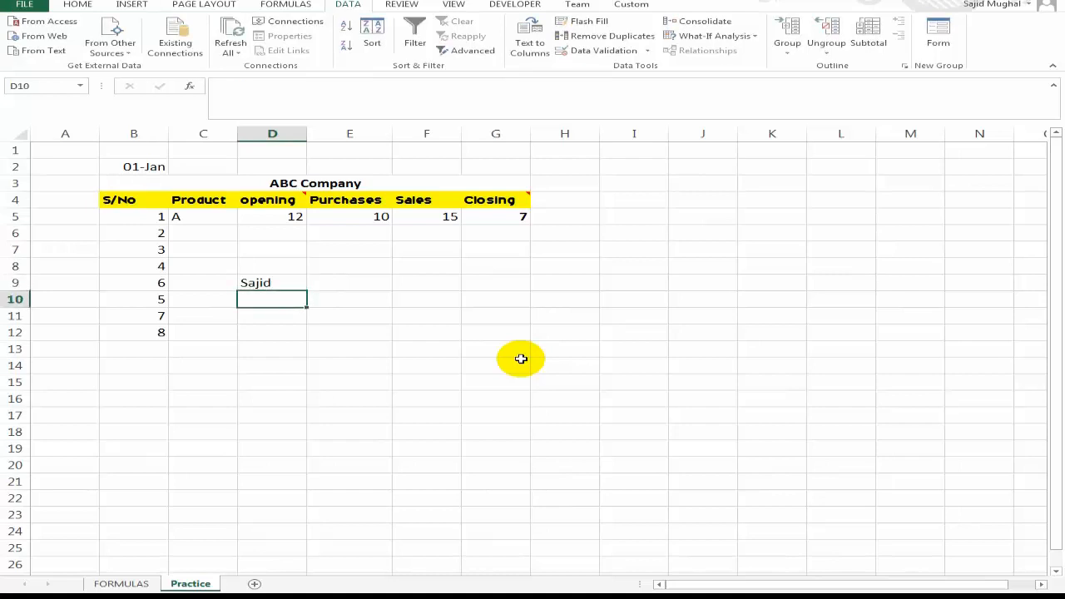
Enter first names in D10 and D11, repeating the name from D9 in D10 and using a different one in D11.
type("Sajid")
key("Return")
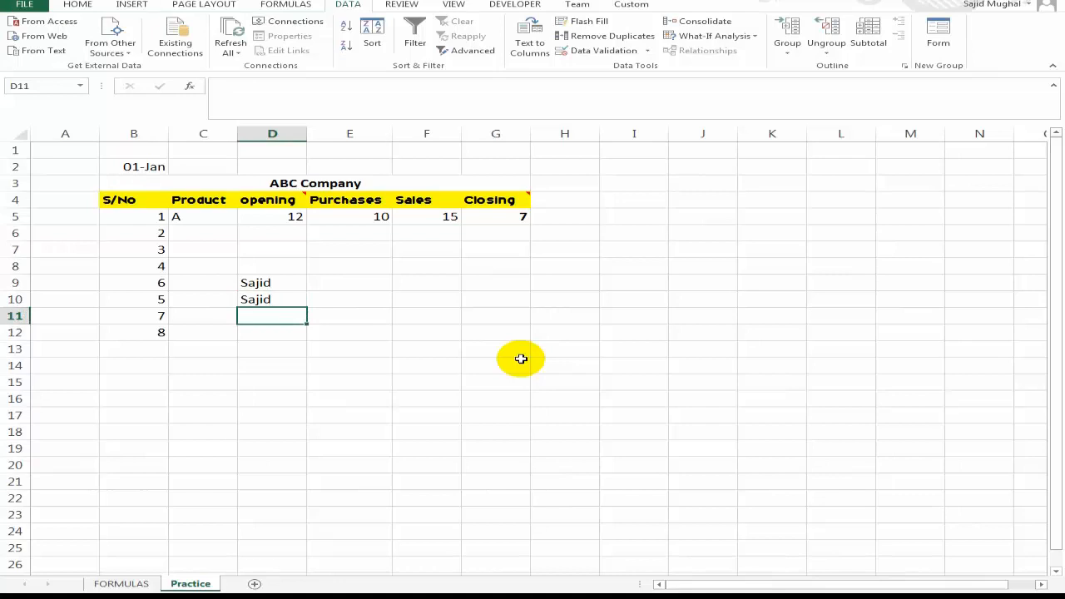
type("SAeed")
key("Return")
key("Up")
key("Up")
key("Up")
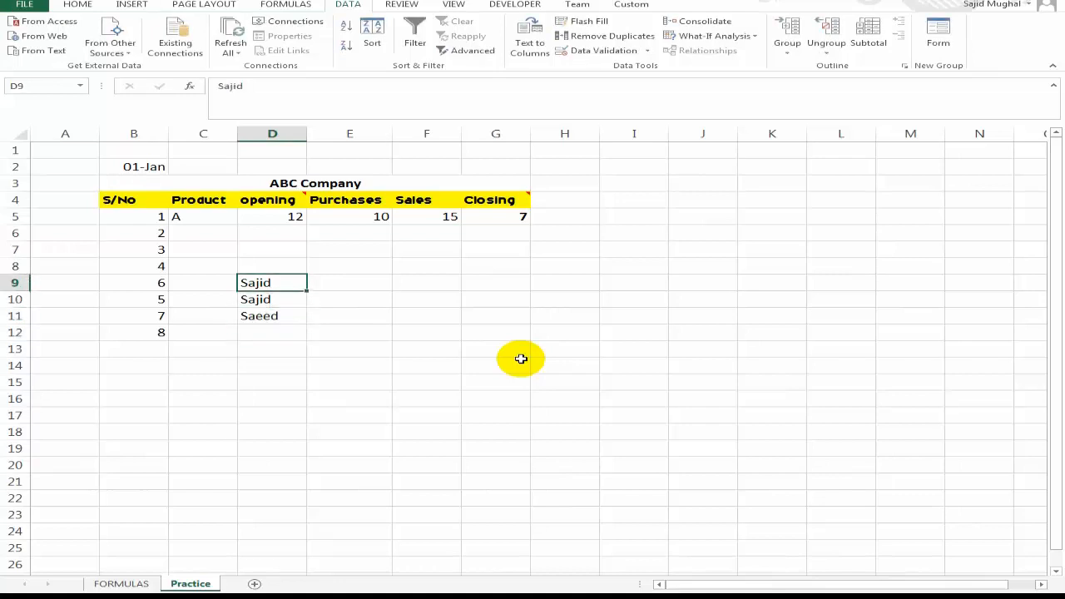
Enter another person's first name in D12, below the existing names.
key("Down")
key("Down")
key("Down")
key("Up")
key("Up")
key("Down")
key("Down")
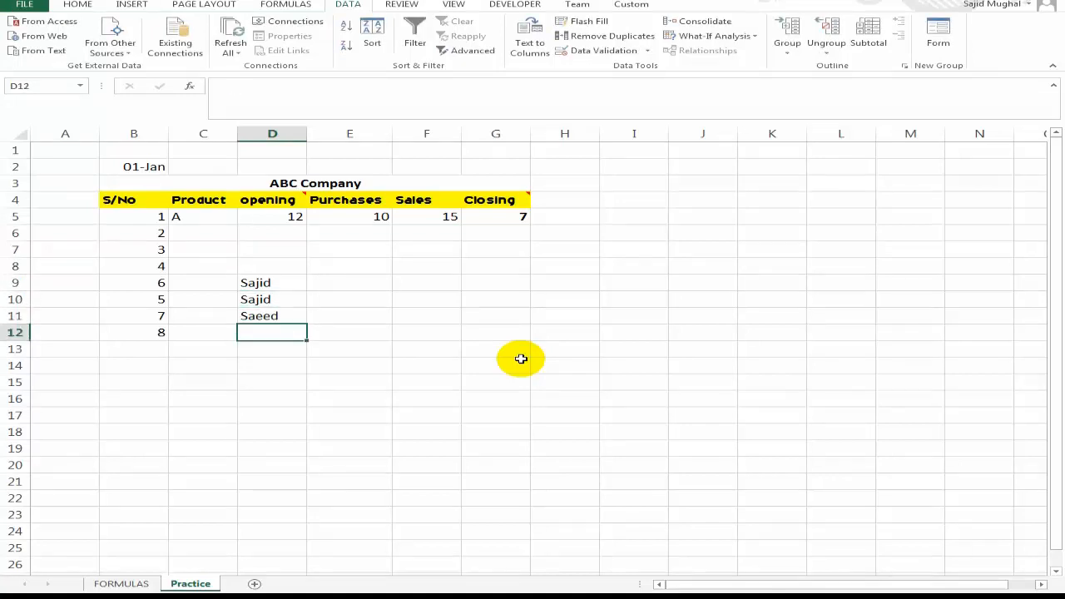
type("SA")
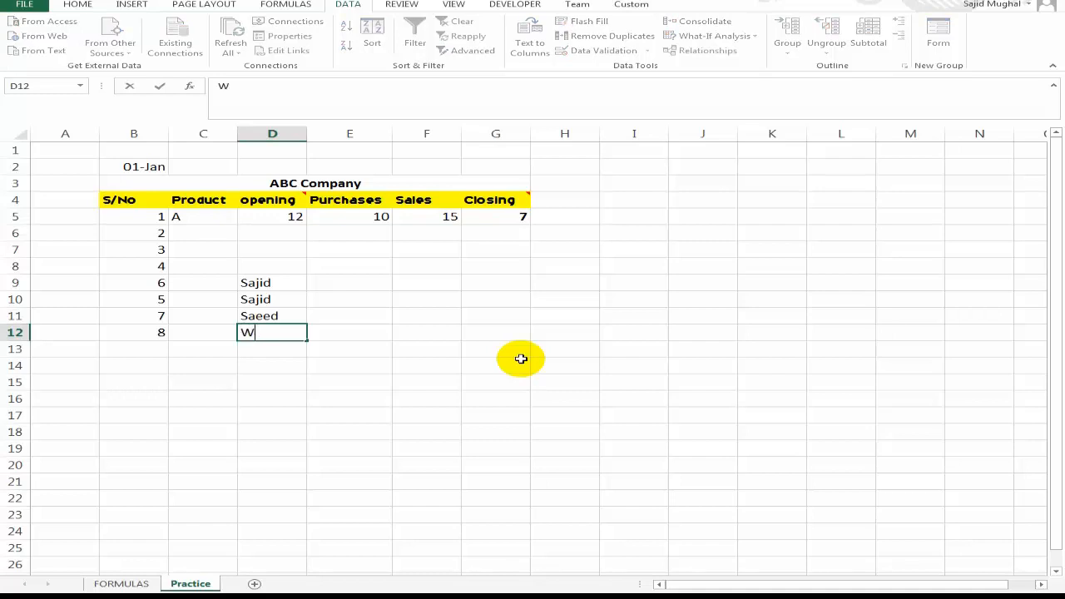
type("jid")
key("Return")
Remove the duplicate names from D9:D12, checking Column D only.
key("Up")
key("Up")
key("Up")
key("Up")
key("shift+Down")
key("shift+Down")
key("shift+Down")
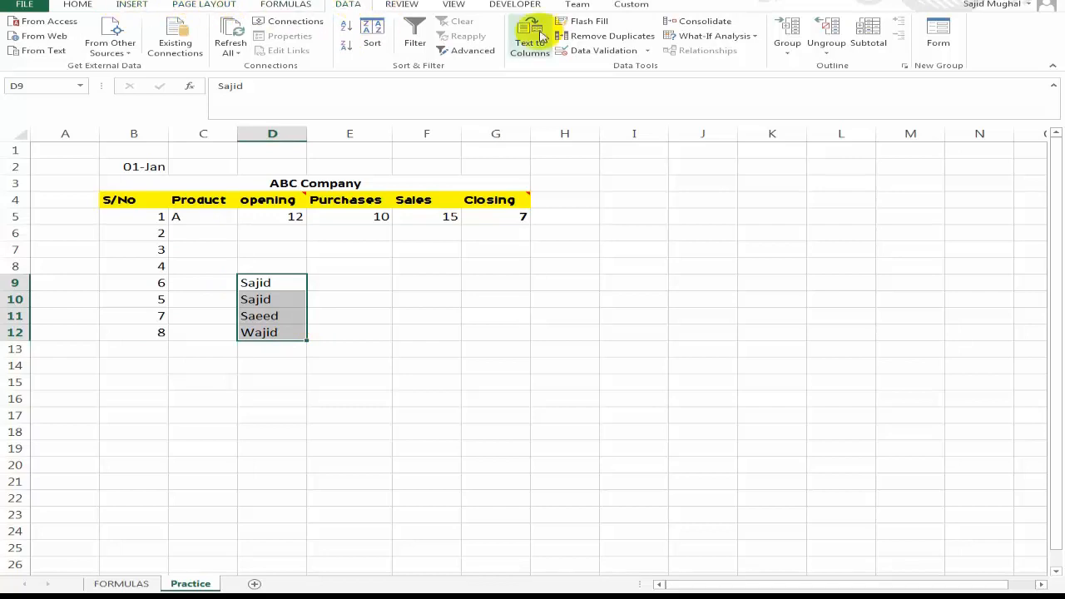
left_click(620, 38)
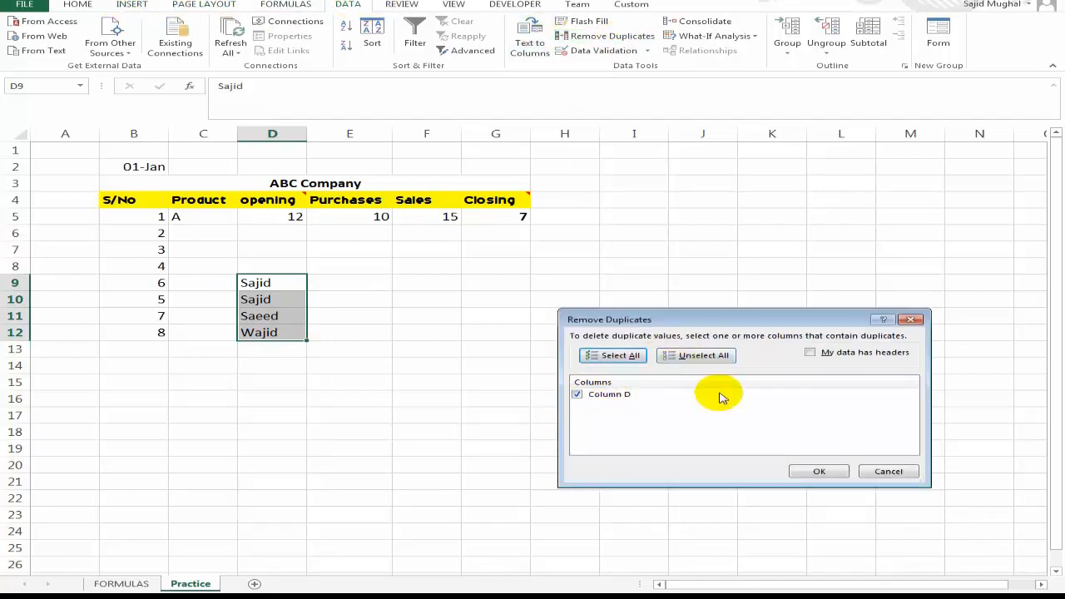
left_click(819, 471)
left_click(532, 390)
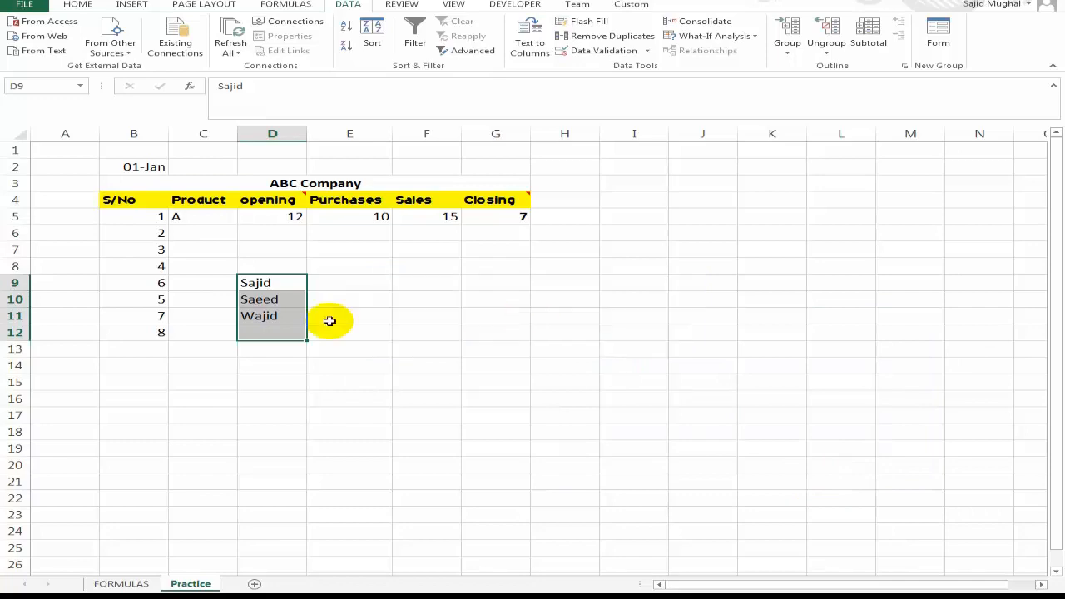
Select the remaining names in D9:D11 and clear them.
left_click(286, 295)
key("Up")
key("shift+Down")
key("shift+Down")
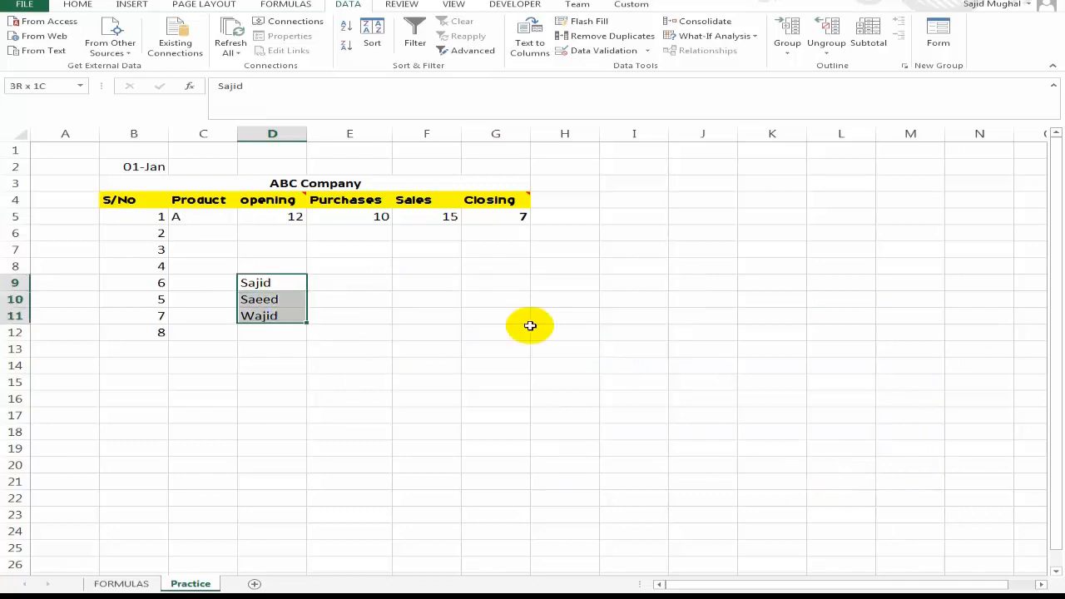
Look at the Flash Fill entry in the tools list on the FORMULAS sheet, and return to the Practice sheet.
left_click(121, 583)
left_click(672, 302)
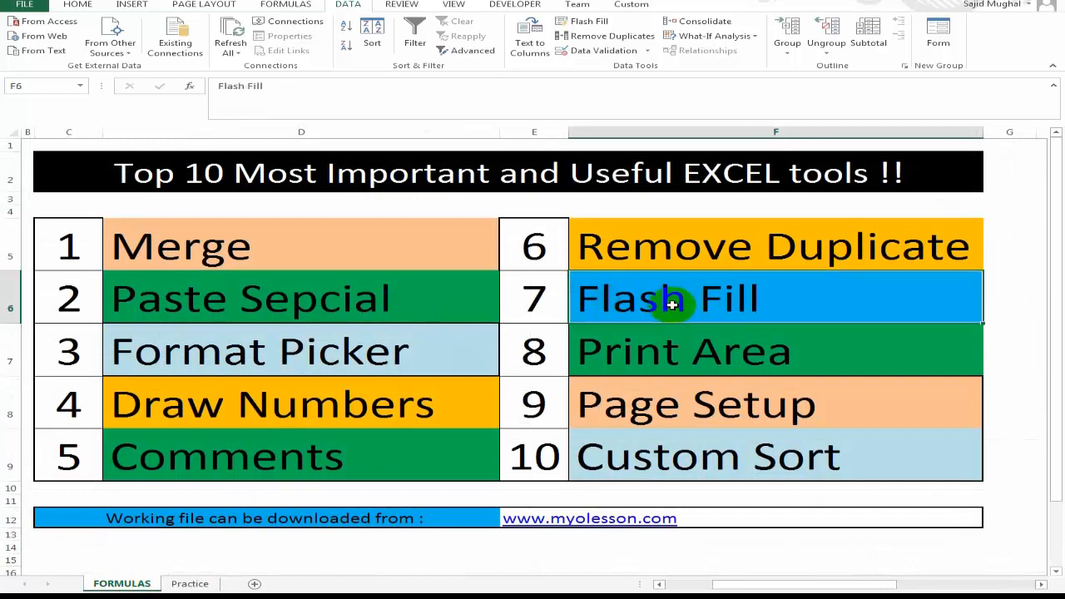
left_click(190, 583)
left_click(274, 239)
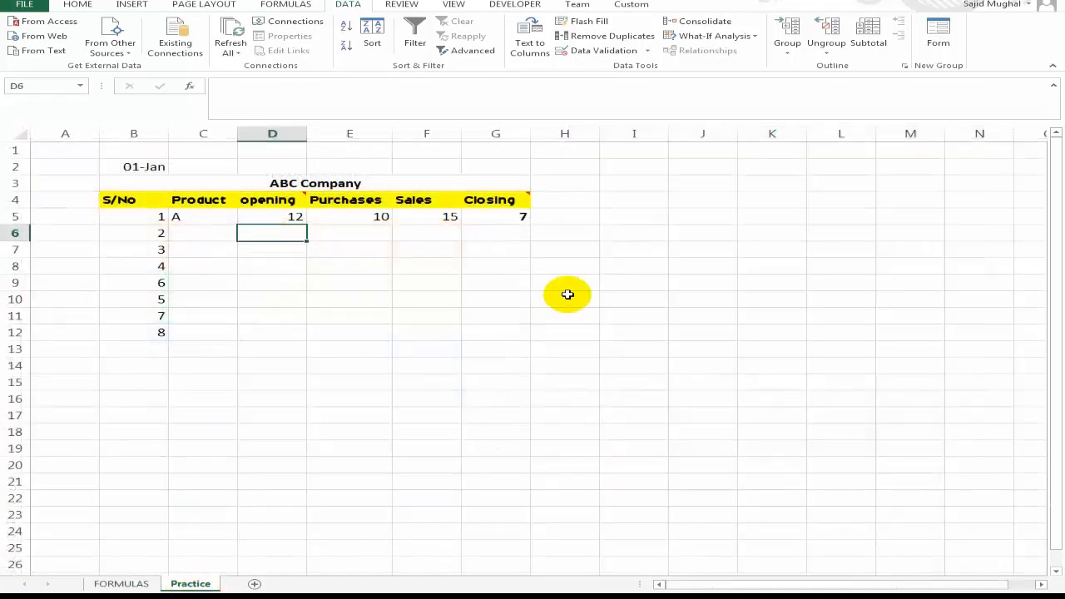
key("Down")
key("Down")
key("Down")
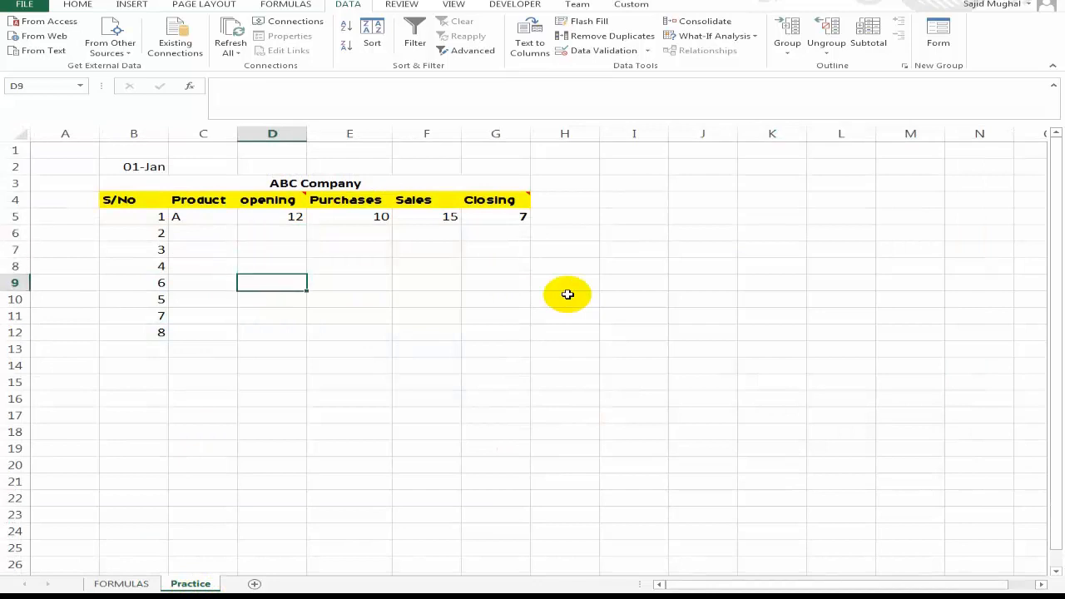
key("Up")
key("Up")
key("Up")
key("Up")
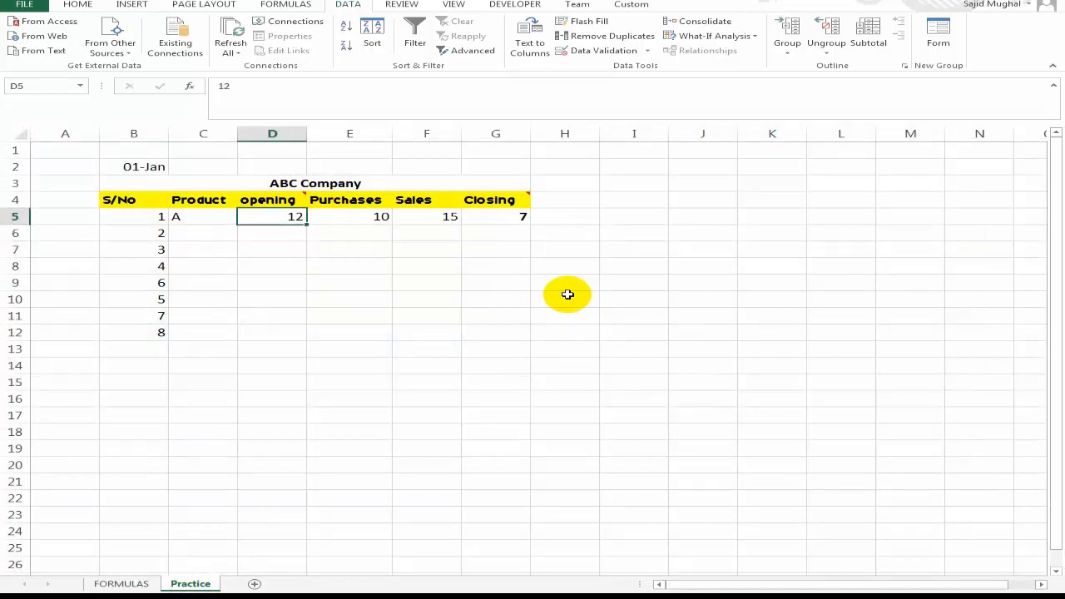
Enter the products B, C, D and E in C6:C9 of the Product column.
key("Left")
key("Down")
type("B")
key("Return")
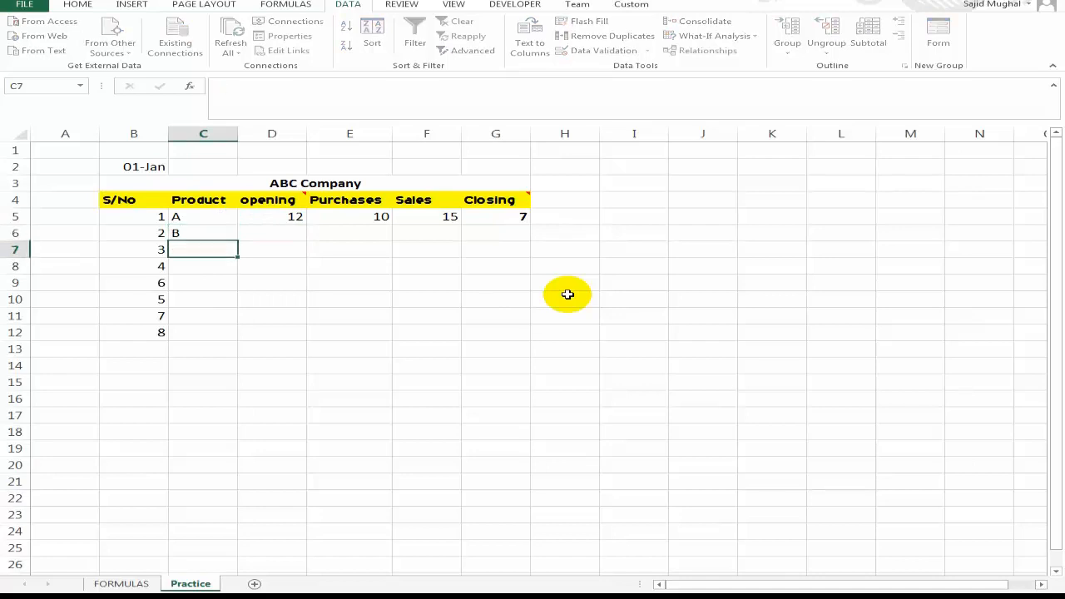
type("C")
key("Return")
type("D")
key("Return")
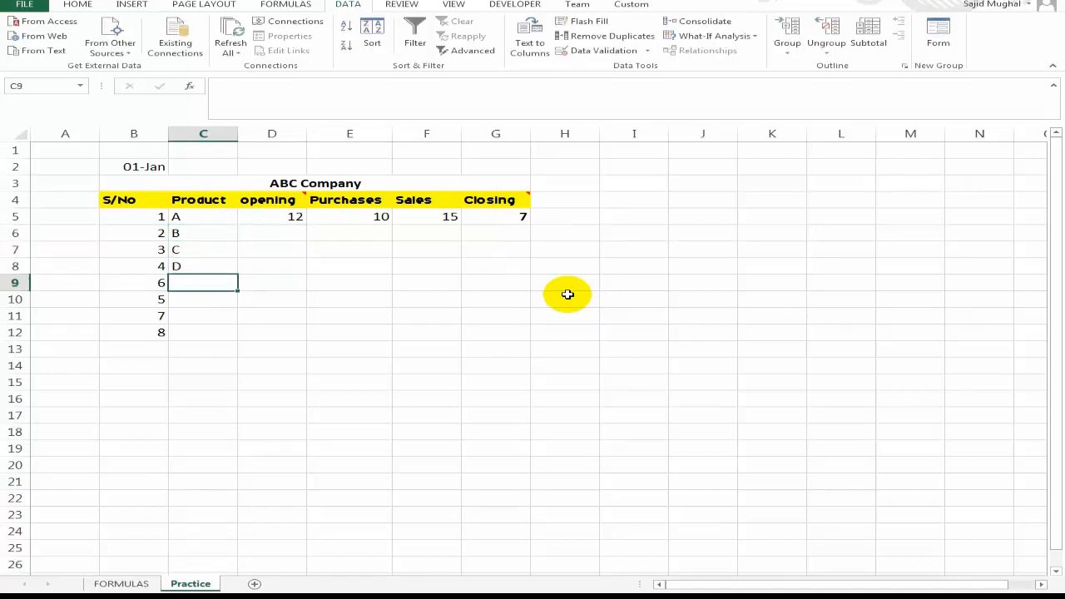
type("E")
key("Up")
Append numbers to the first three products so that C5:C7 read A10, B20 and C15.
key("Up")
key("Up")
key("Up")
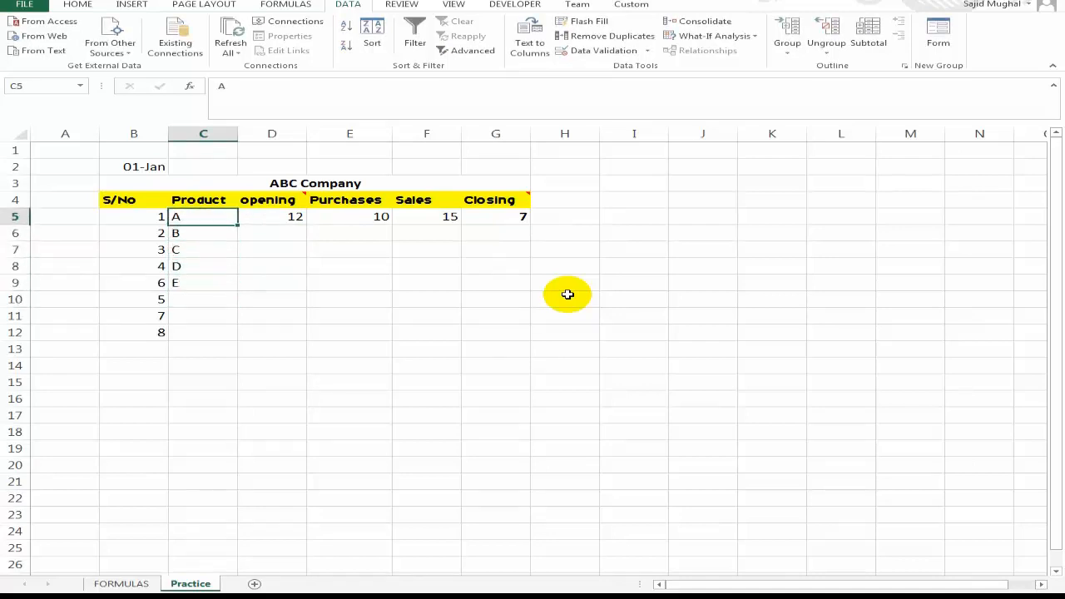
key("F2")
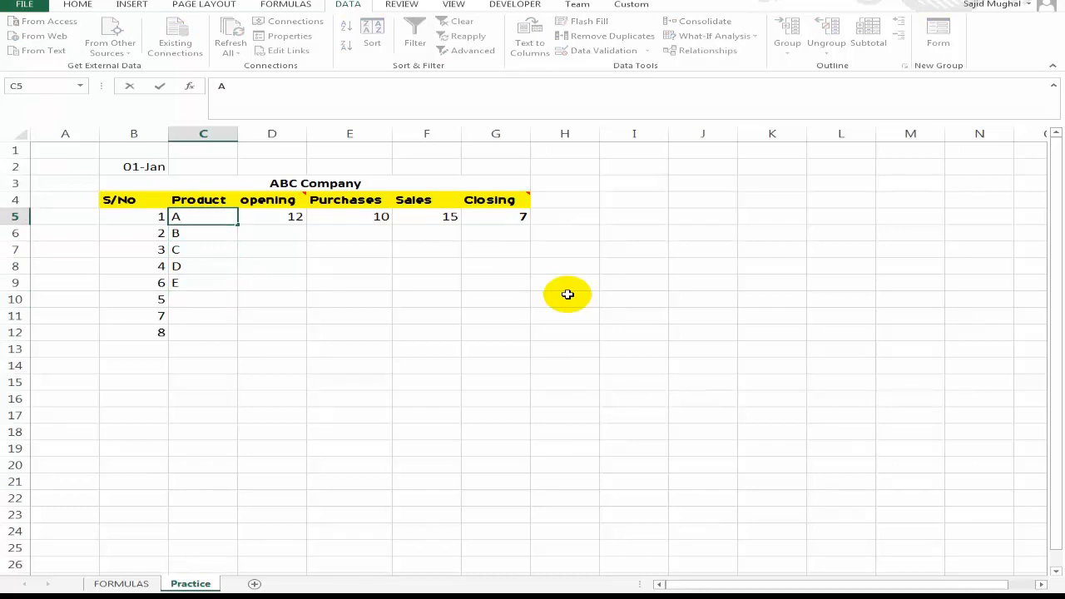
type("10")
key("Return")
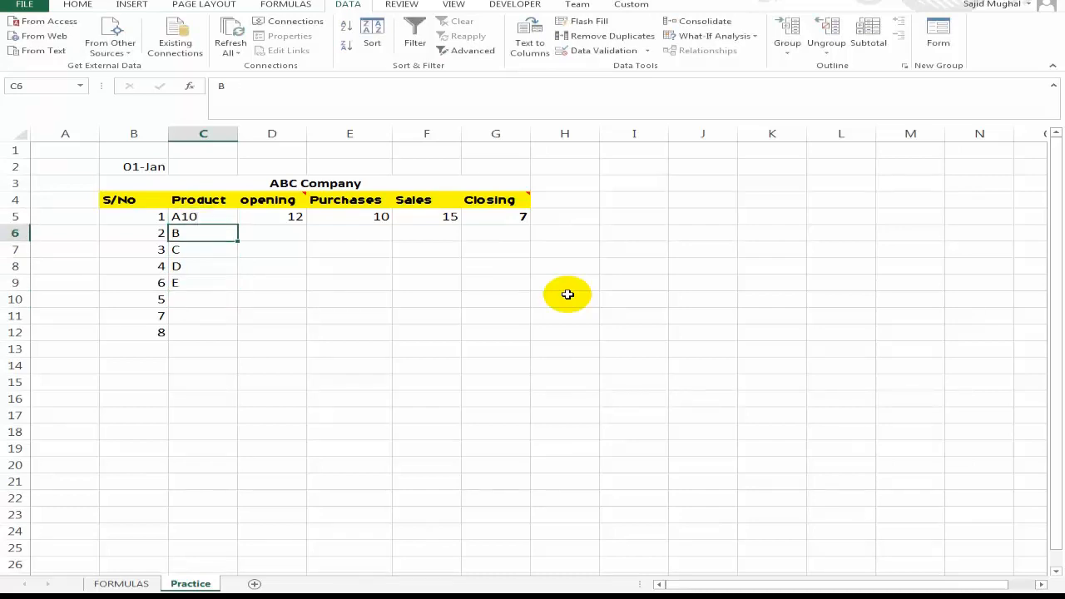
key("F2")
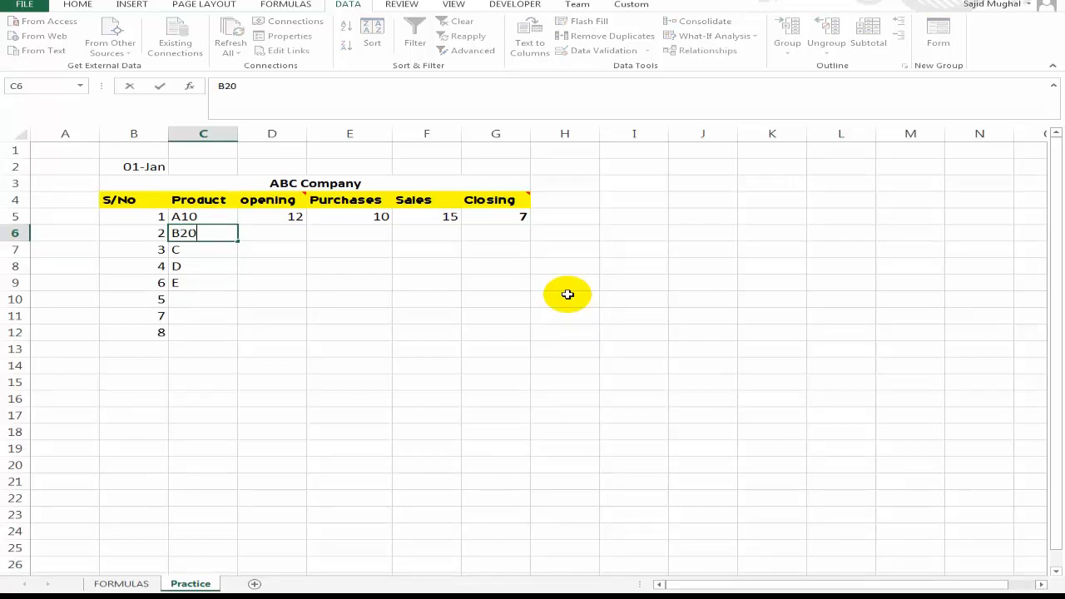
key("Return")
type("15")
key("Return")
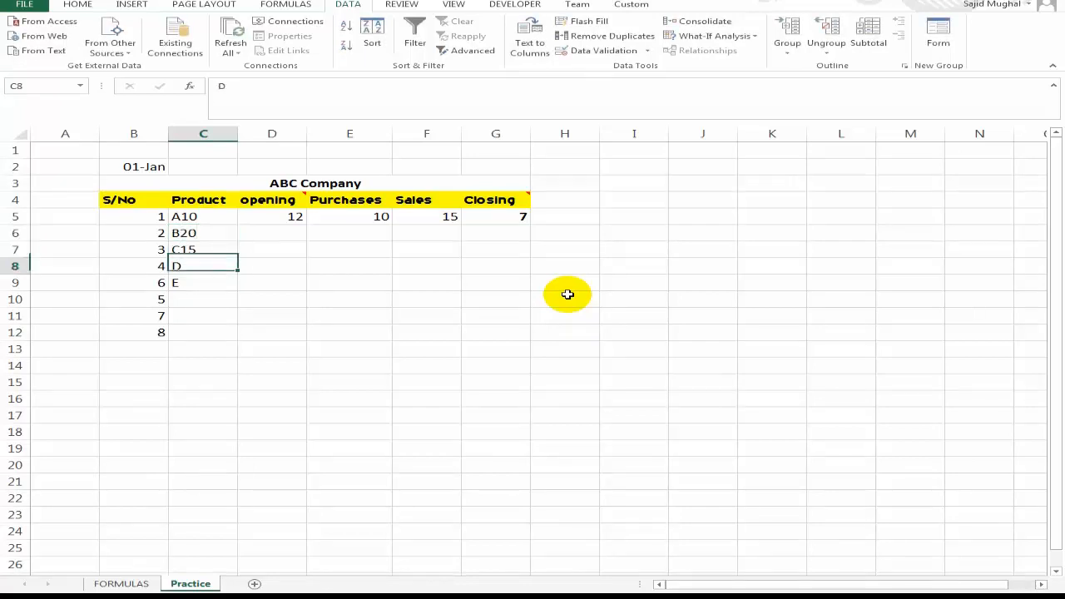
Append numbers to the last two products so that C8 reads D5 and C9 reads E6.
key("F2")
type("5")
key("Return")
key("F2")
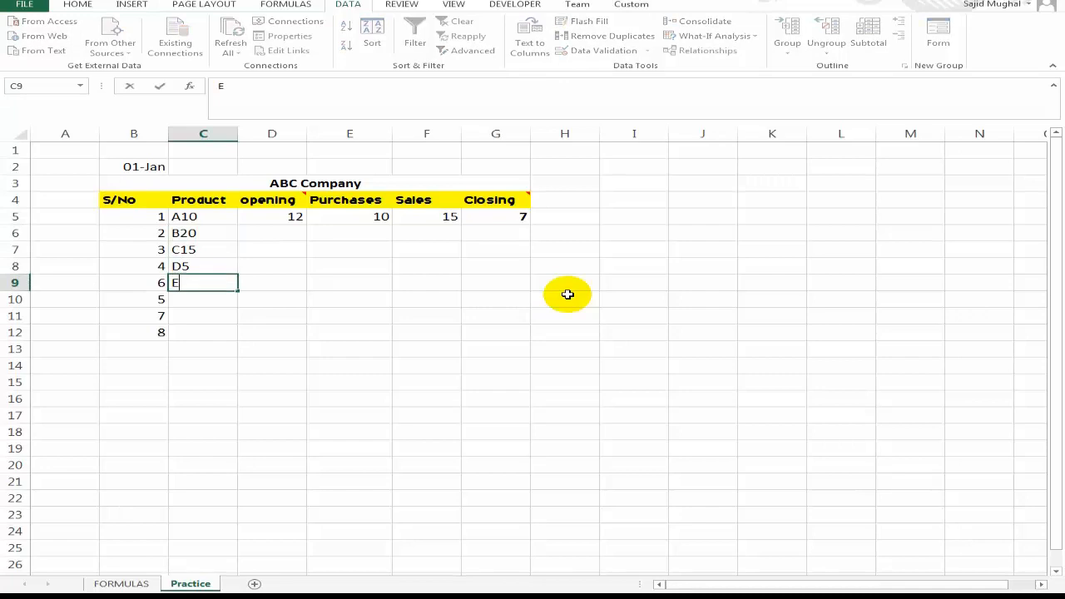
key("Return")
key("Up")
key("Up")
key("Up")
key("Up")
key("Up")
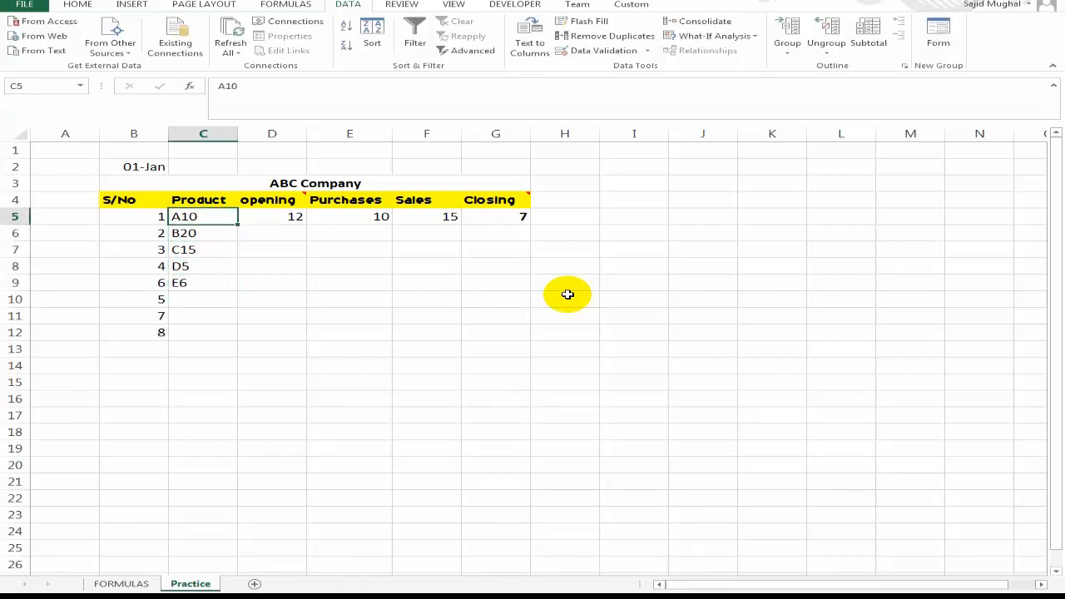
key("Down")
key("Up")
key("Right")
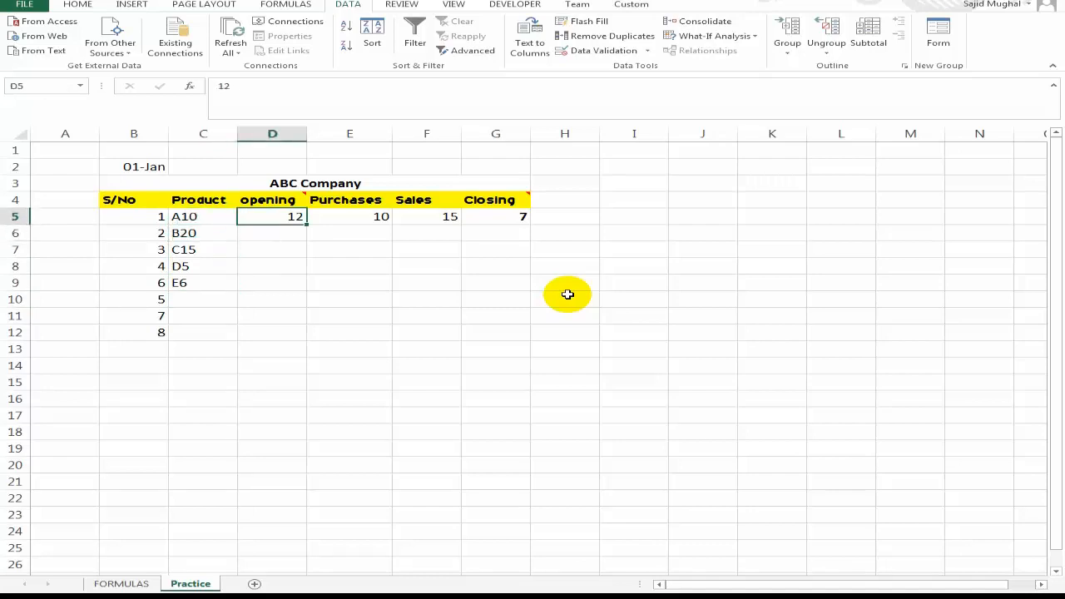
key("Left")
key("Right")
key("Left")
Enter the product numbers 10, 20, 15, 5 and 6 manually in D5:D9 of the opening column.
key("Right")
type("10")
key("Return")
type("20")
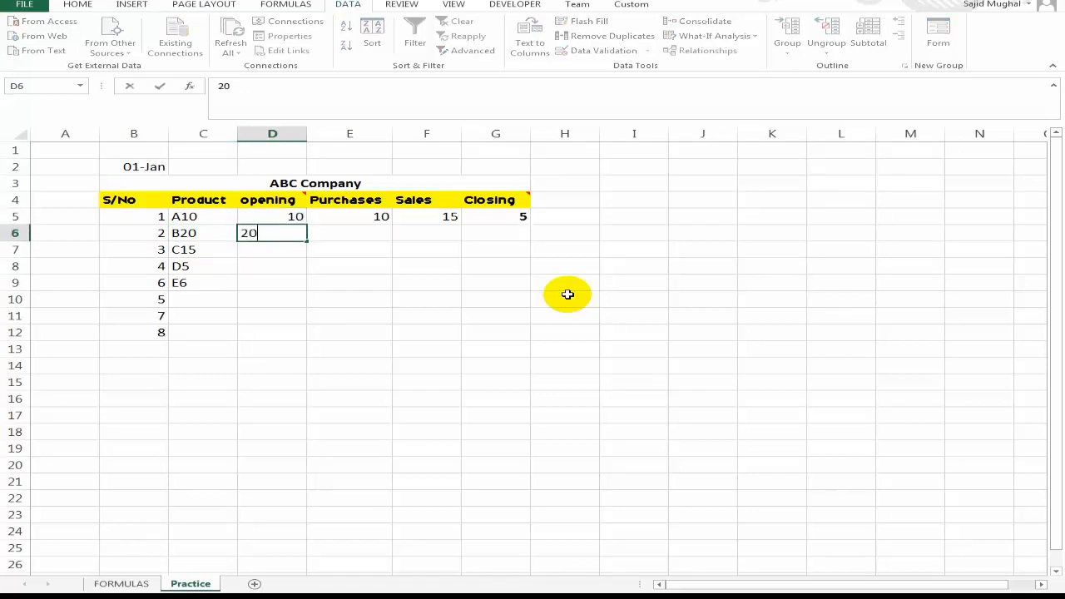
key("Return")
type("15")
key("Return")
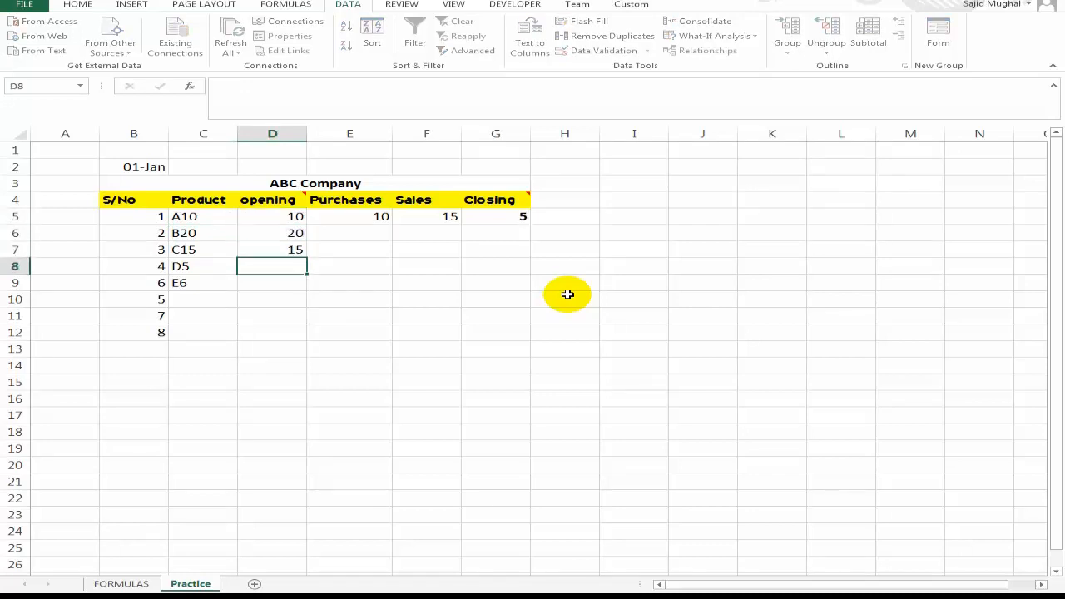
type("5")
key("Return")
type("6")
key("Return")
Clear the manually entered opening values in D5:D9.
key("Up")
key("Up")
key("Up")
key("Up")
key("Up")
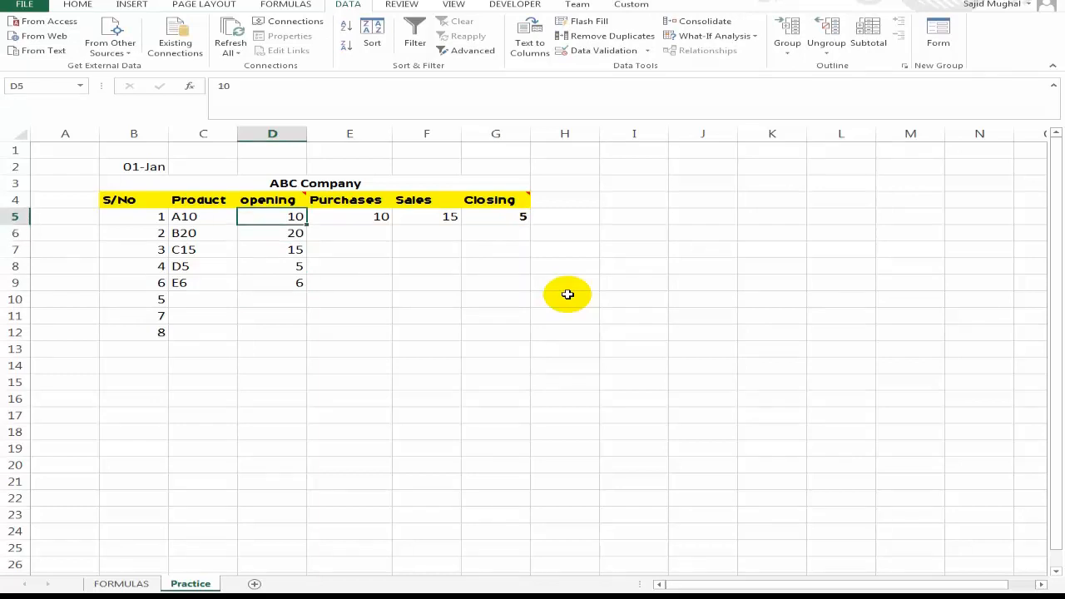
key("ctrl+shift+Down")
key("Left")
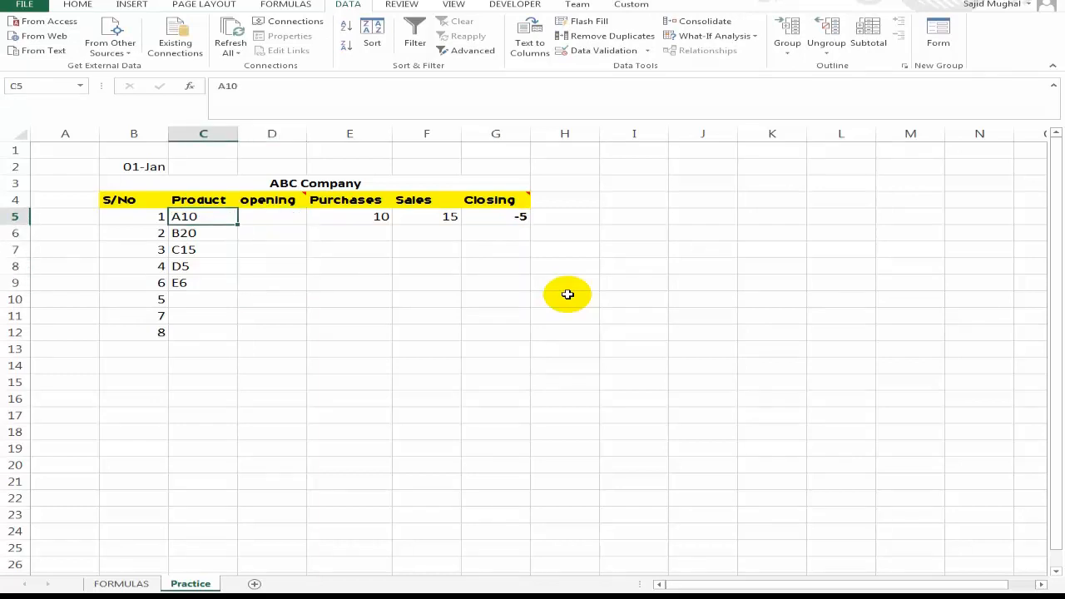
Copy only the 10 out of the product code A10 in C5 and paste it into D5 as the example value.
key("Right")
key("Left")
key("Down")
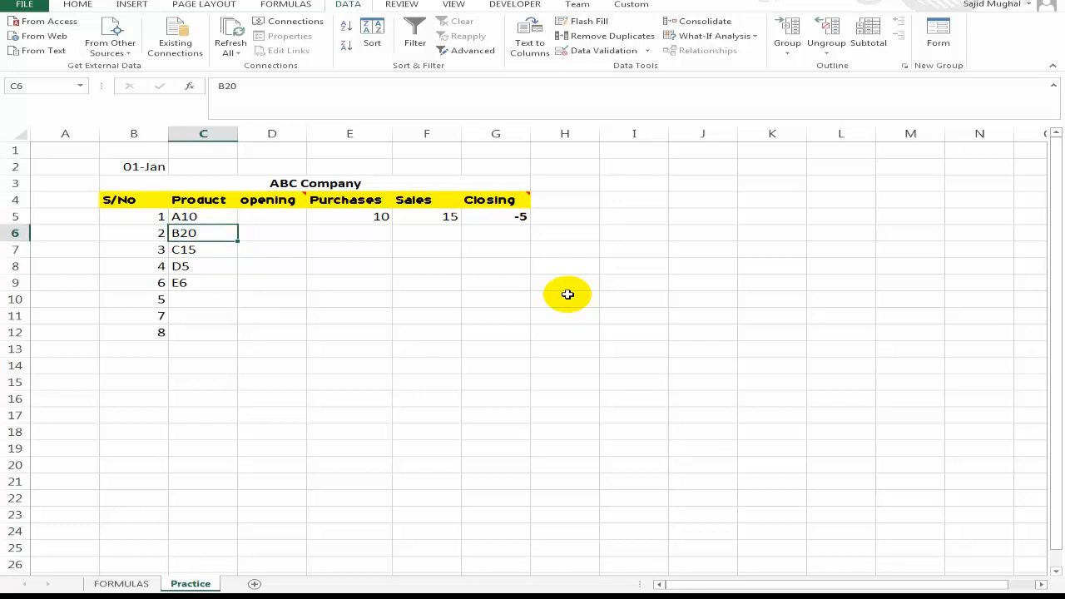
key("Up")
key("Down")
key("Up")
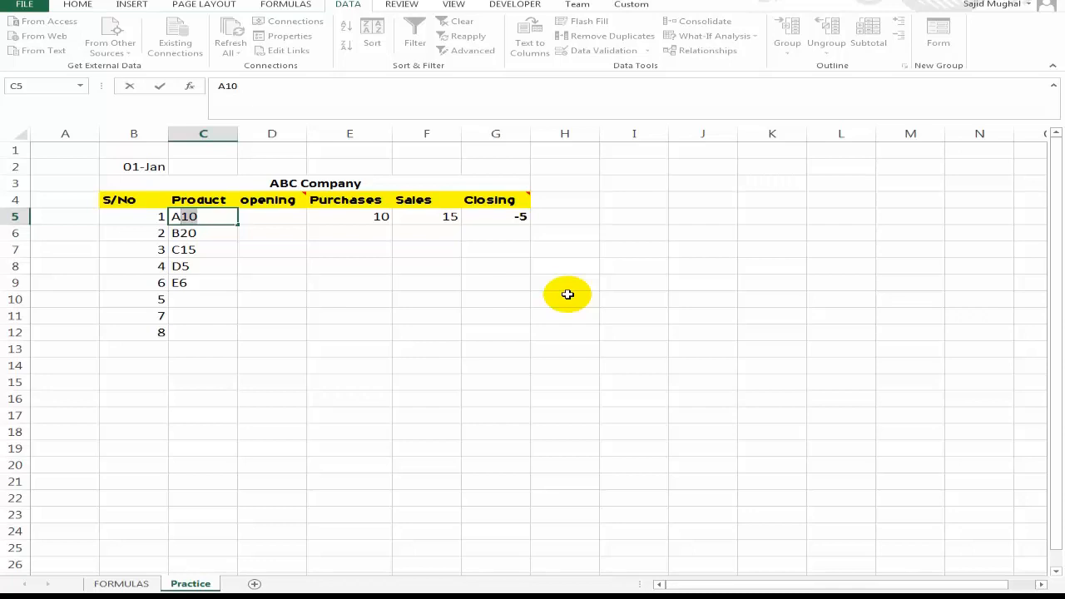
key("Return")
key("Up")
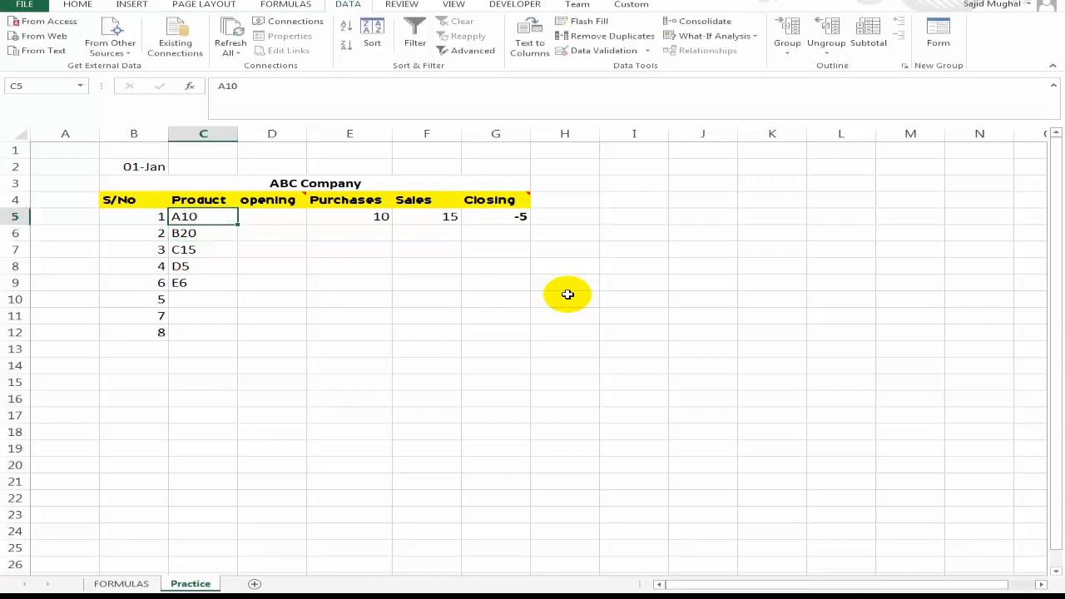
key("Right")
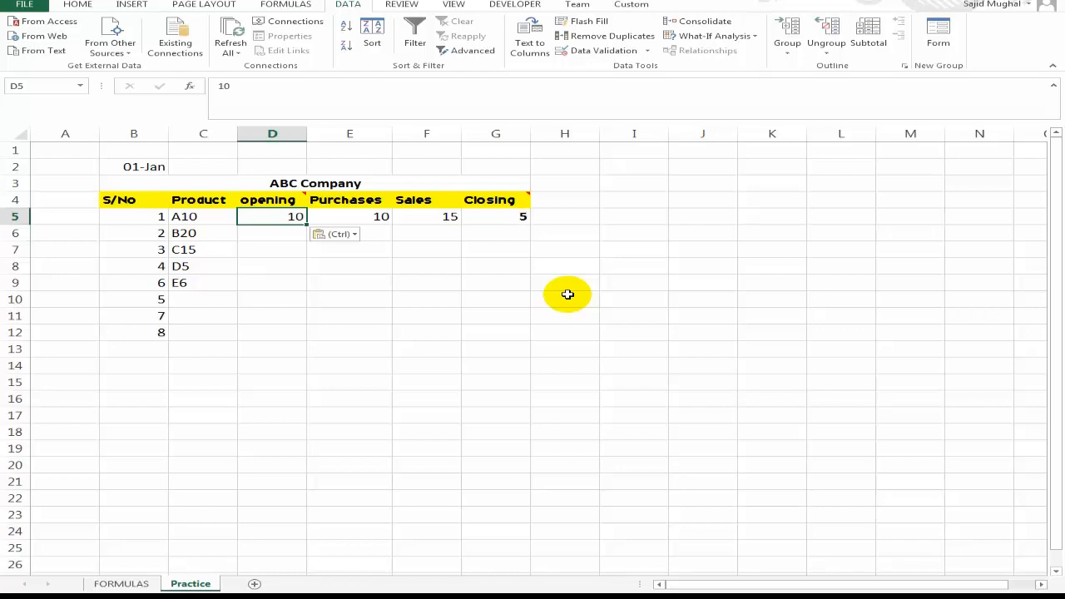
Flash Fill the opening column down to D9 from the example in D5.
key("shift+Down")
key("shift+Down")
key("shift+Down")
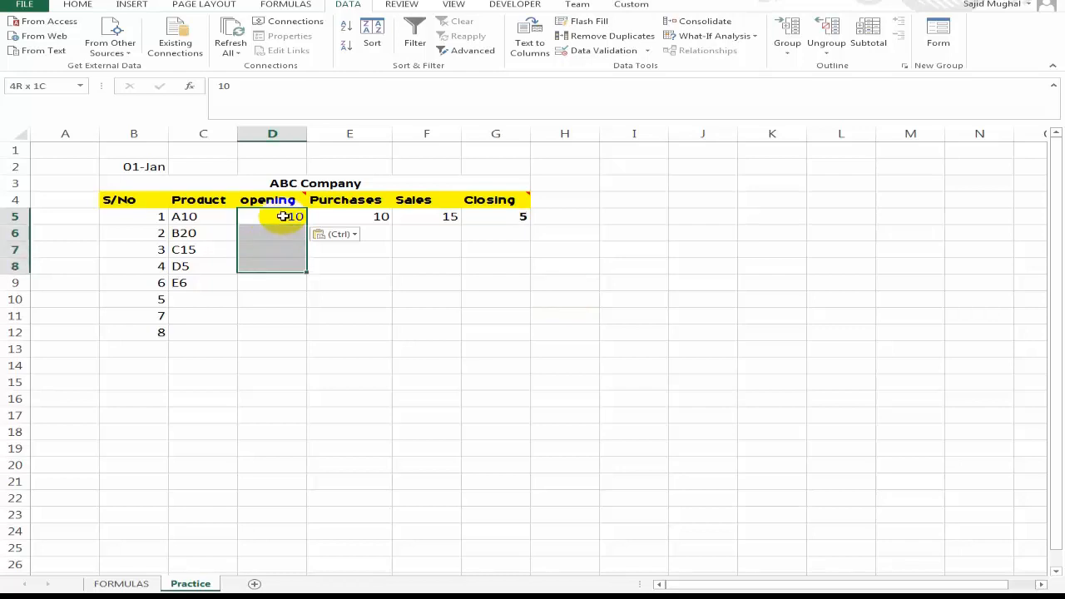
key("shift+Down")
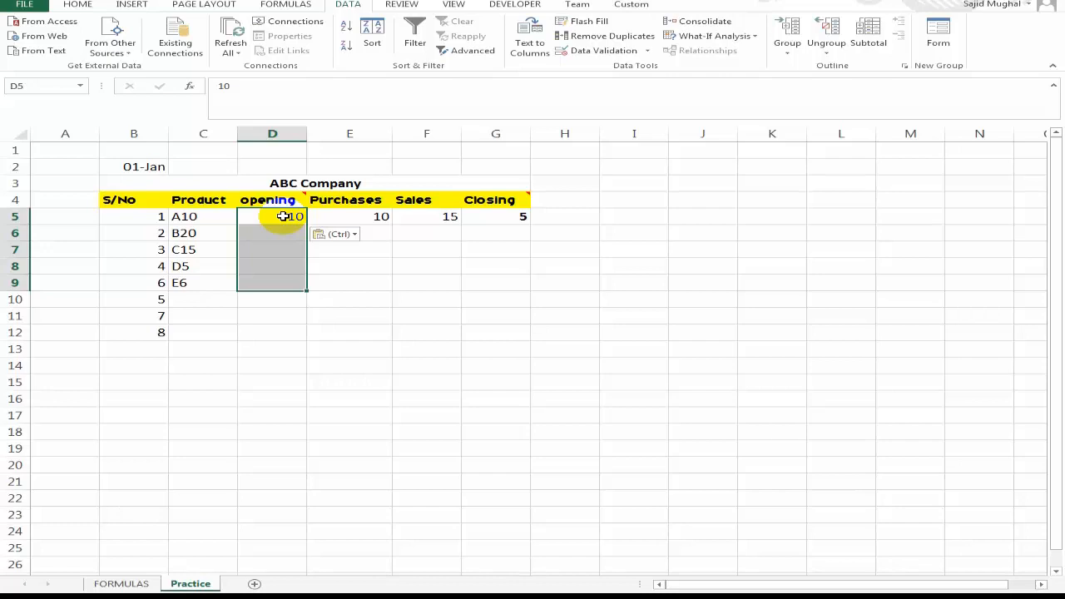
key("shift+Up")
key("shift+Up")
key("shift+Up")
key("shift+Up")
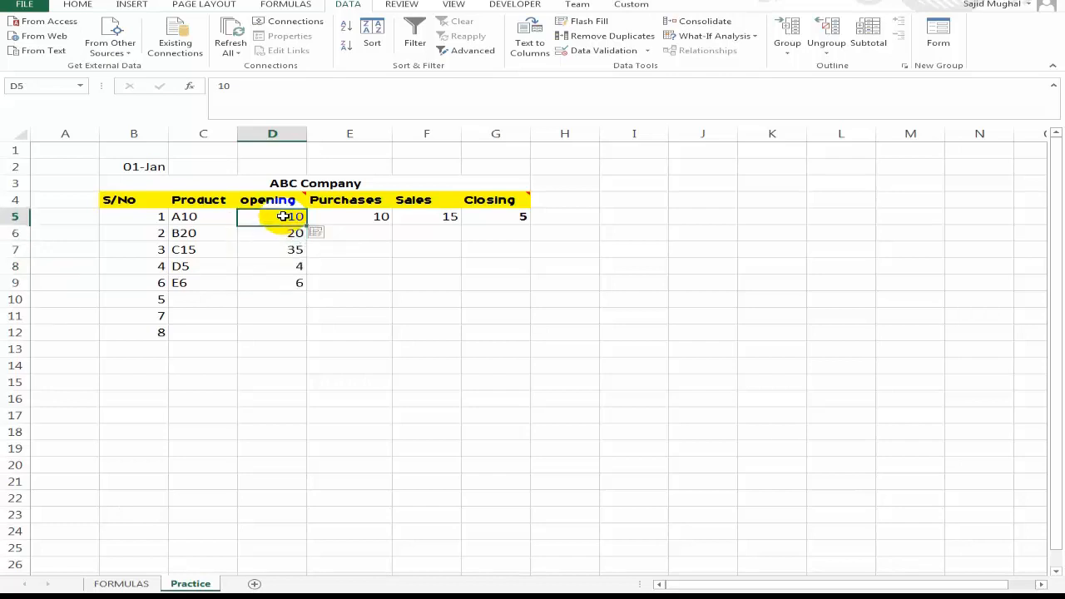
Replace the product codes in C5:C9 with the plain letters A, B, C, D and E.
key("Left")
key("Right")
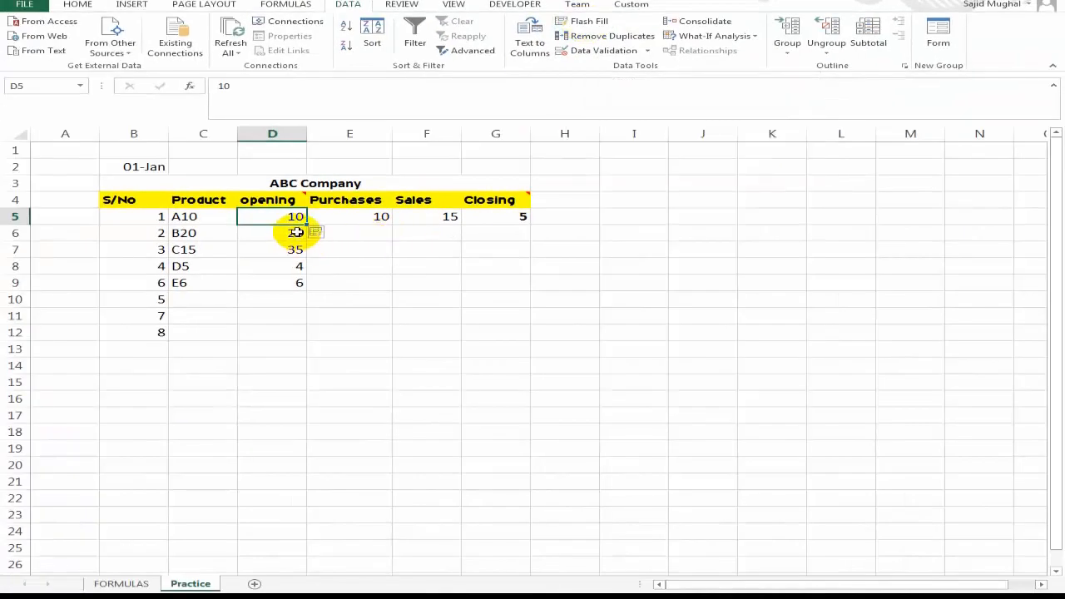
key("Left")
type("A1")
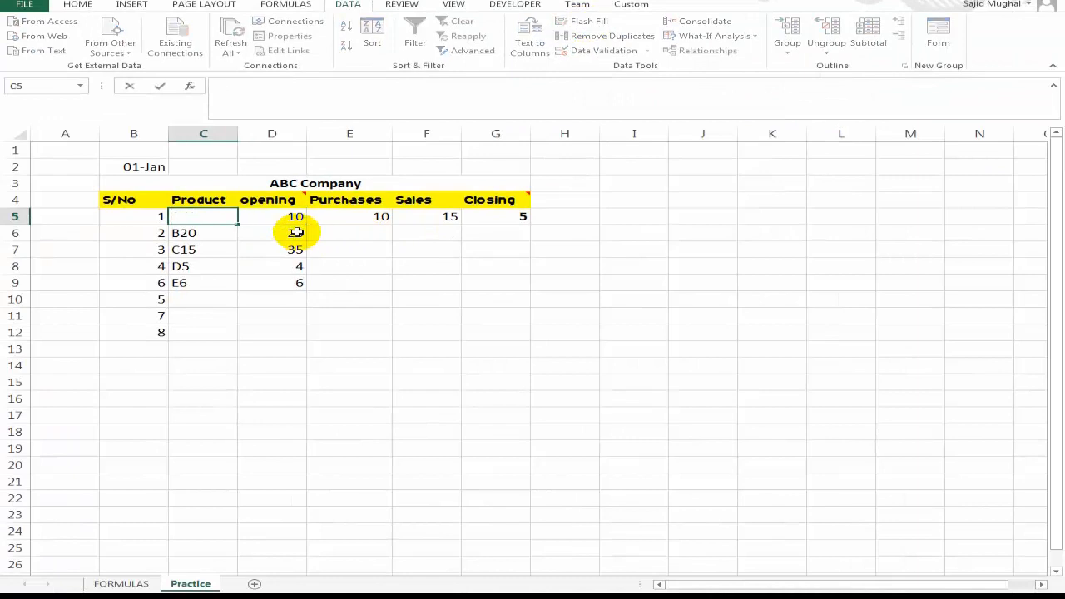
type("E")
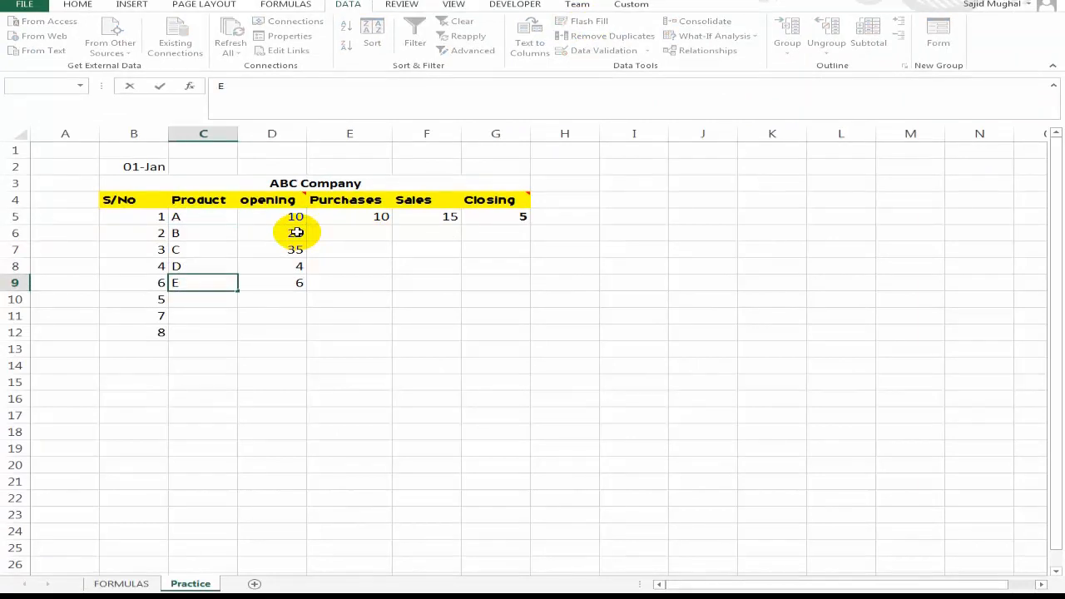
key("Return")
key("Up")
key("Right")
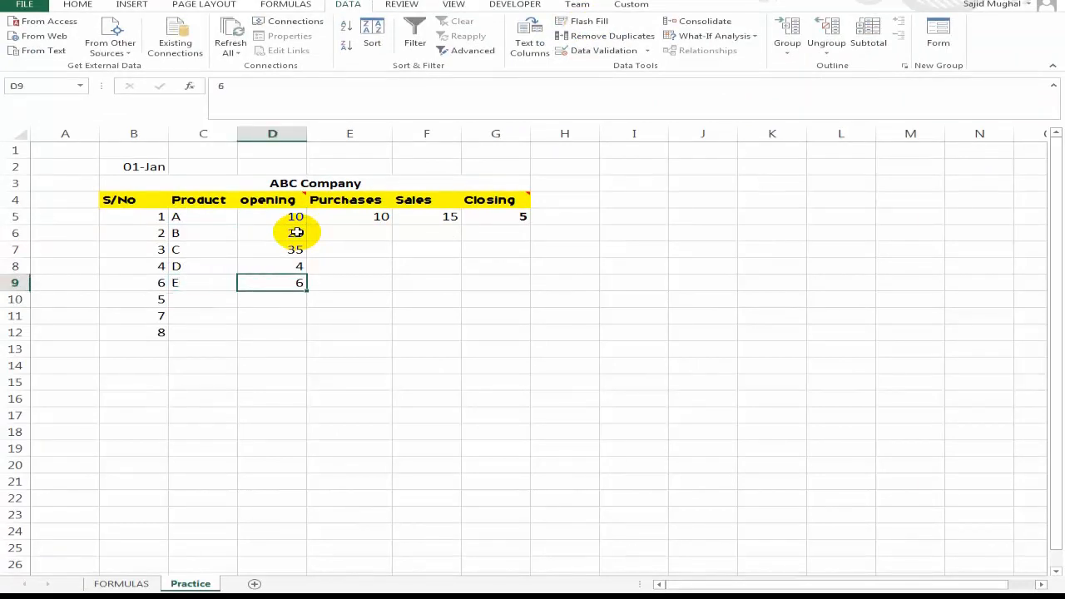
key("Up")
key("Up")
key("Up")
key("Up")
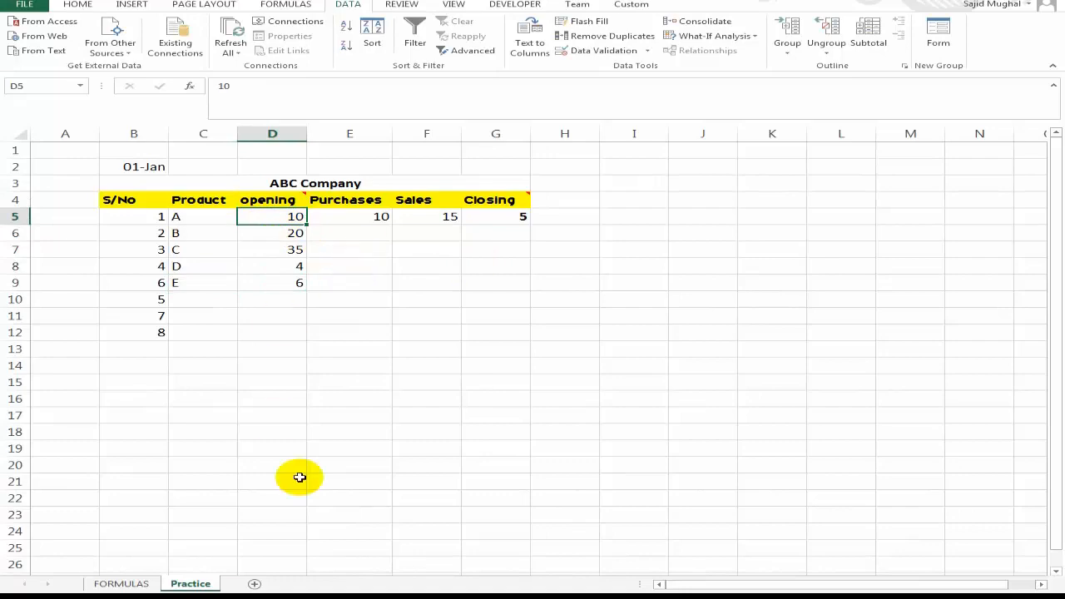
Select the Print Area entry in the FORMULAS sheet's tool list and return to the Practice sheet.
left_click(121, 585)
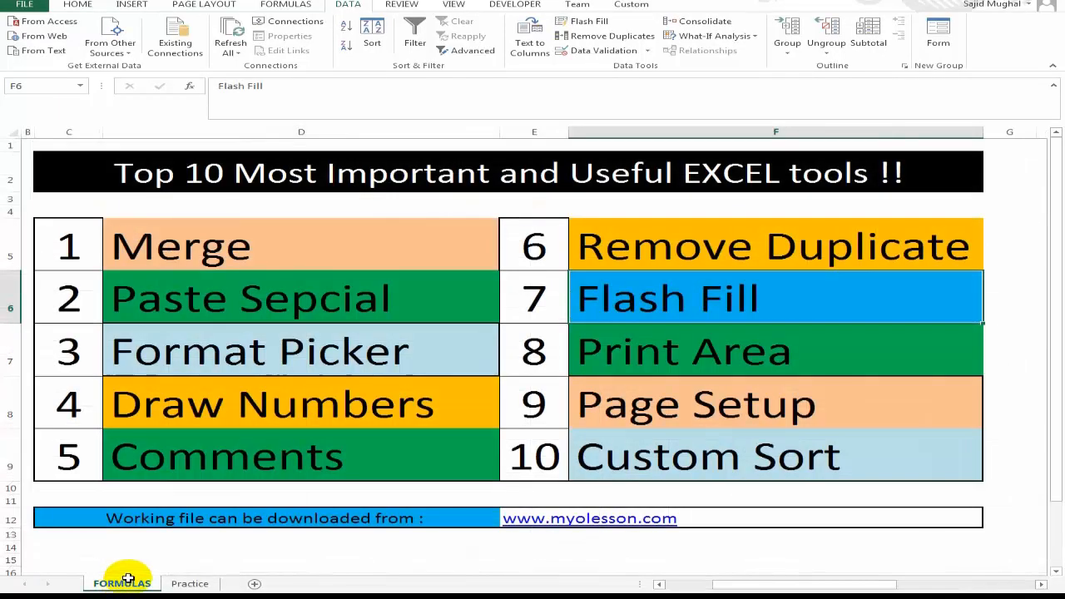
left_click(707, 360)
left_click(190, 585)
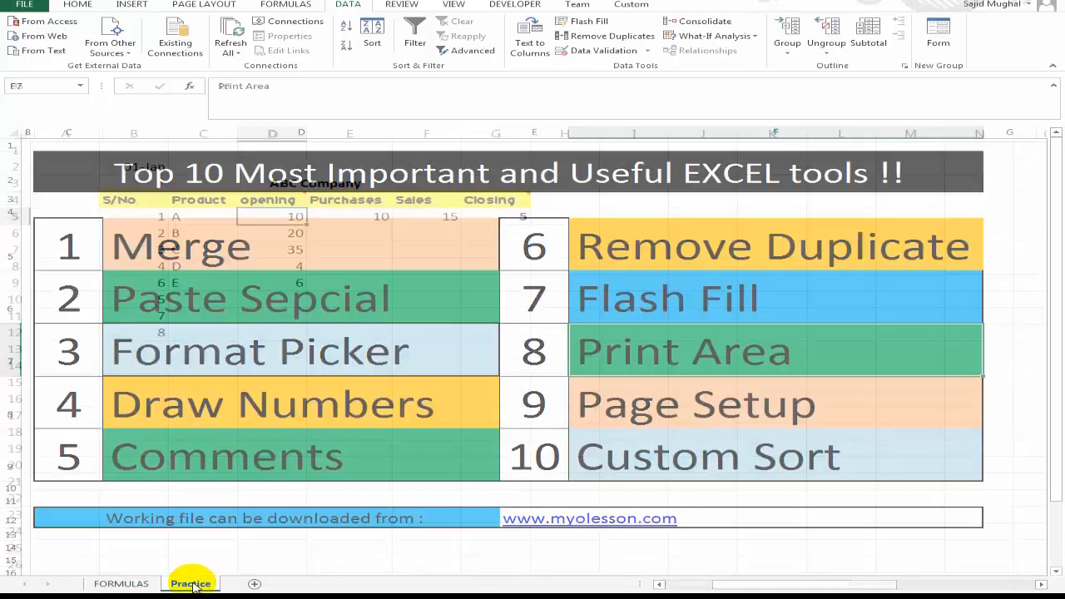
Set the stock table range B4:F12, from S/No to Sales, as the print area.
left_click_drag(130, 167, 231, 302)
left_click(254, 252)
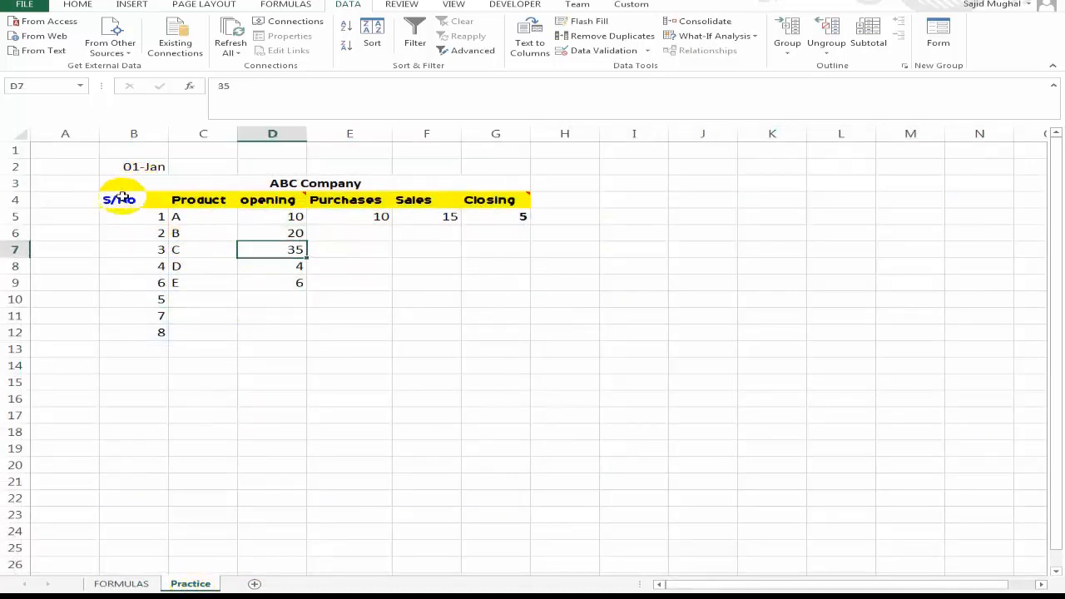
left_click_drag(121, 197, 425, 329)
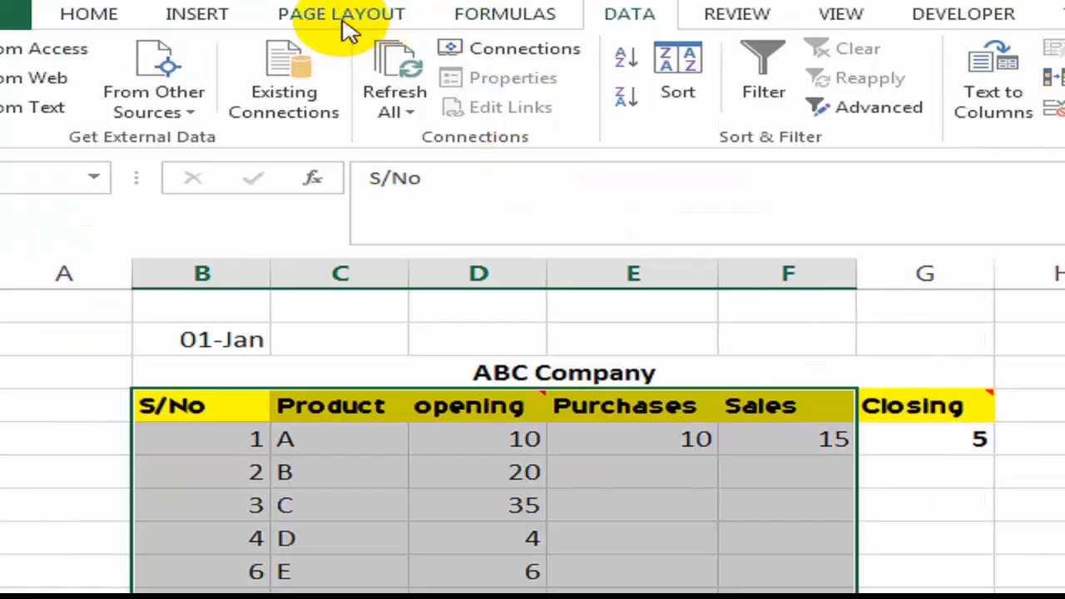
left_click(404, 23)
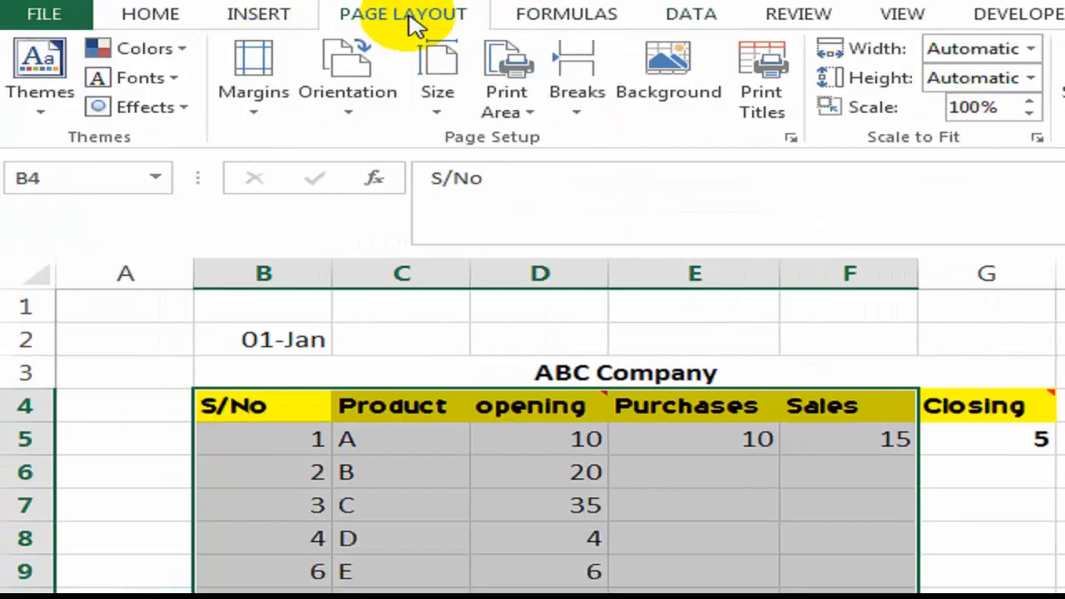
left_click(509, 98)
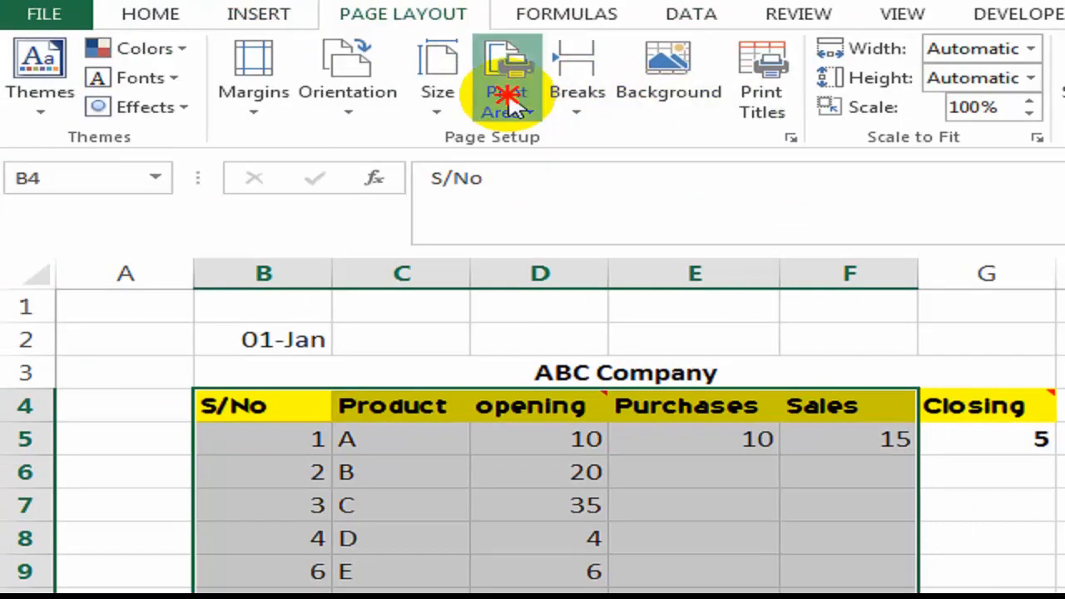
left_click(618, 144)
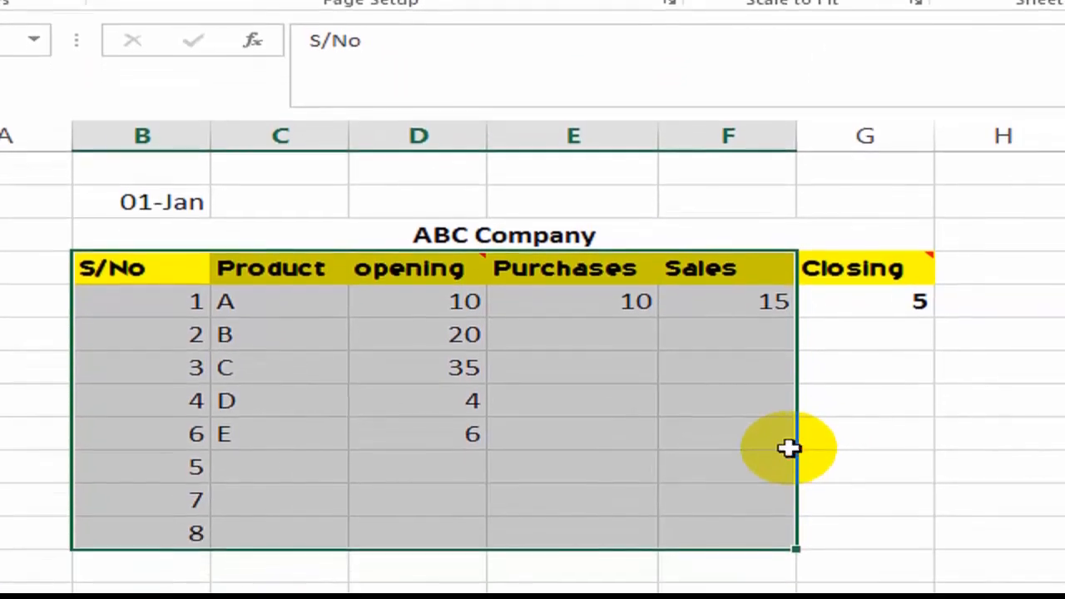
left_click(818, 505)
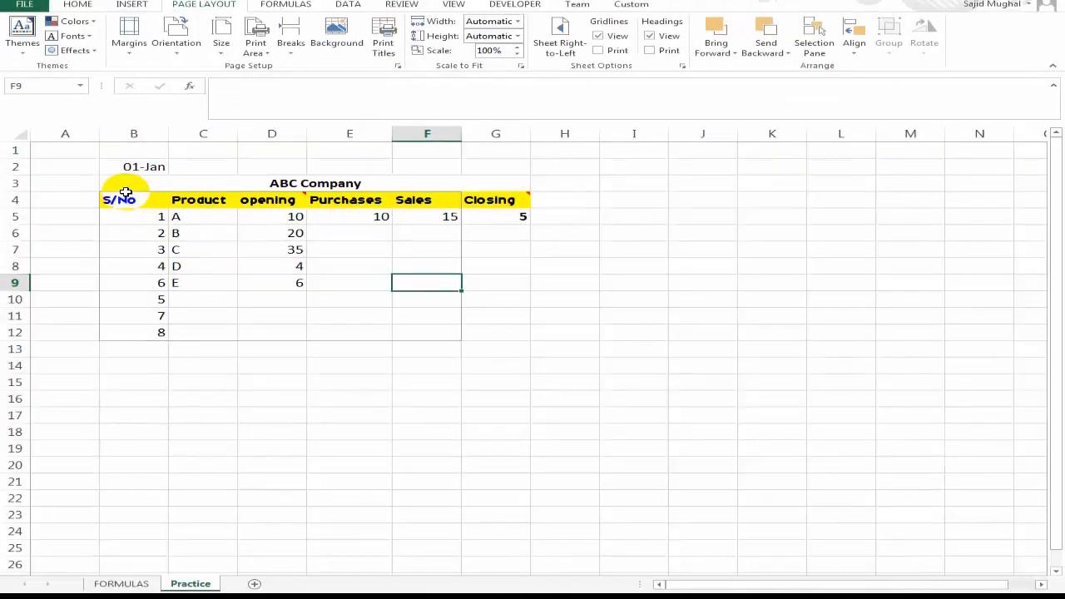
Check the print preview of the print area B4:F12 and return to the Practice sheet.
left_click_drag(125, 193, 437, 331)
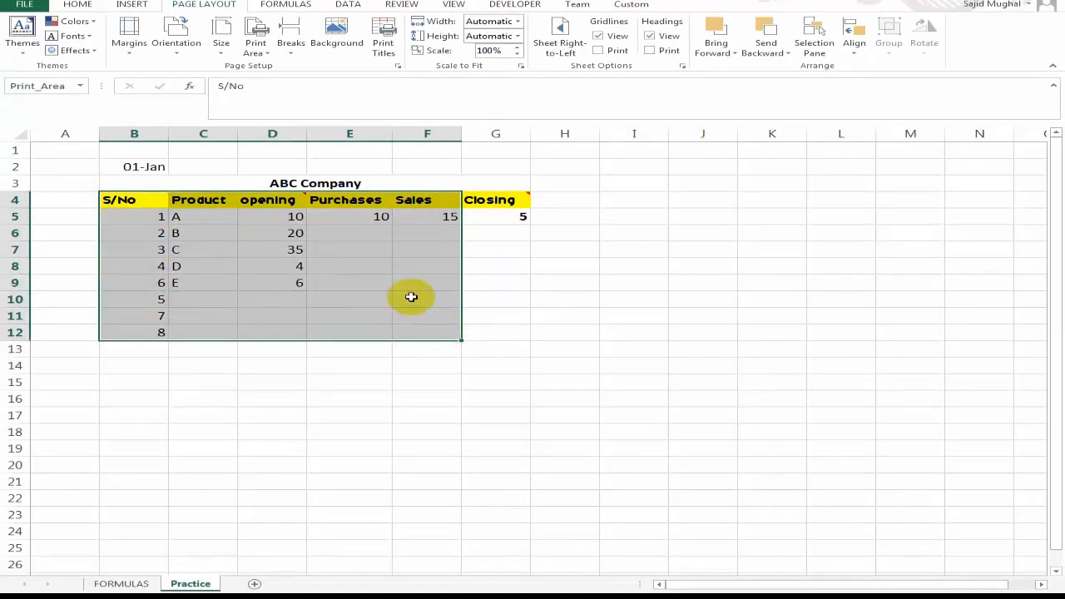
key("ctrl+p")
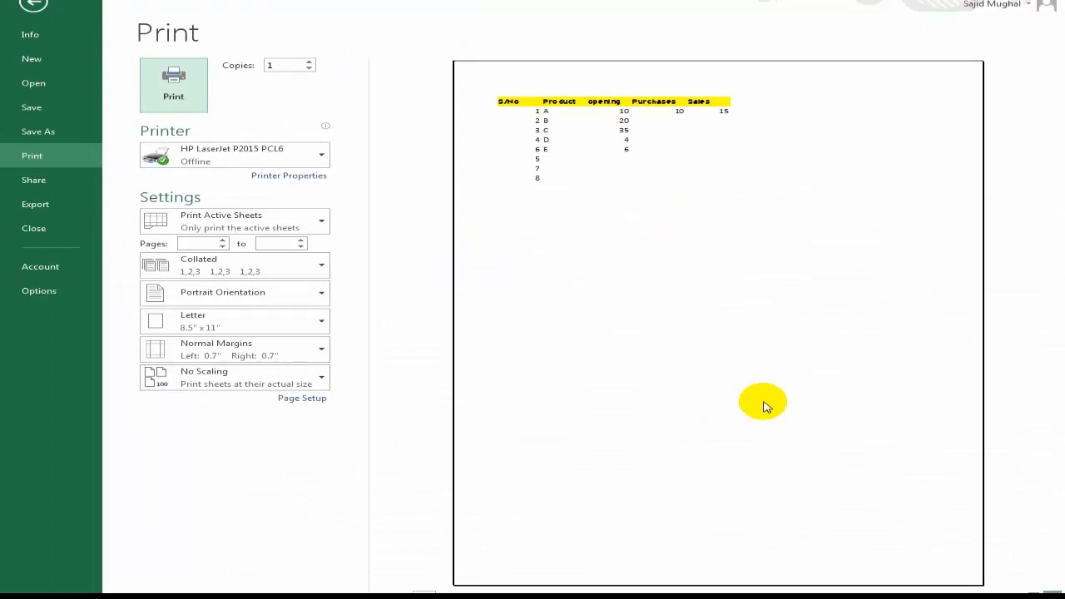
key("Escape")
left_click(364, 284)
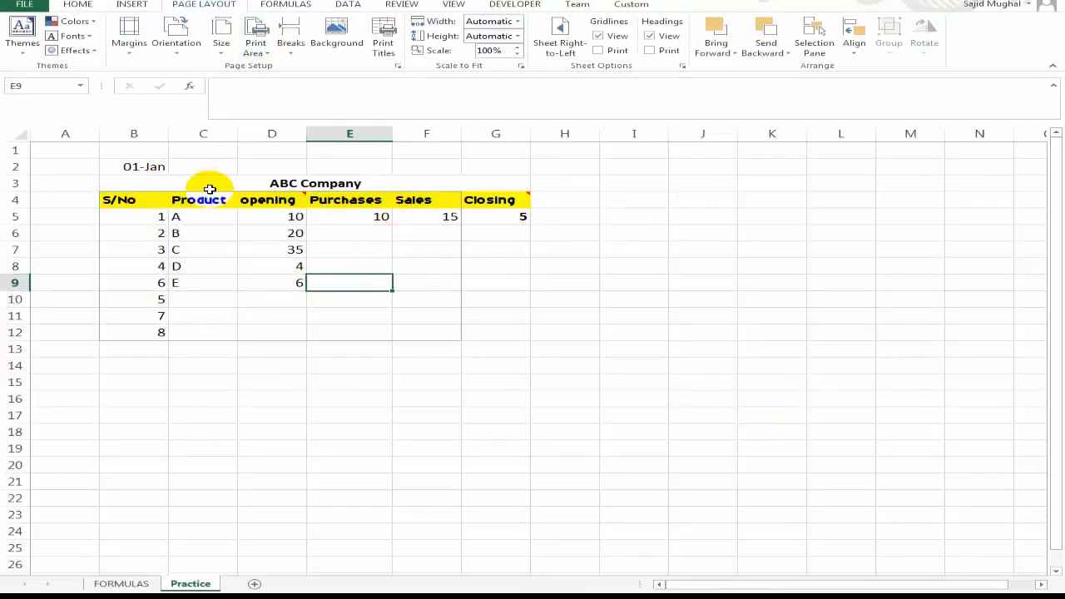
left_click(452, 247)
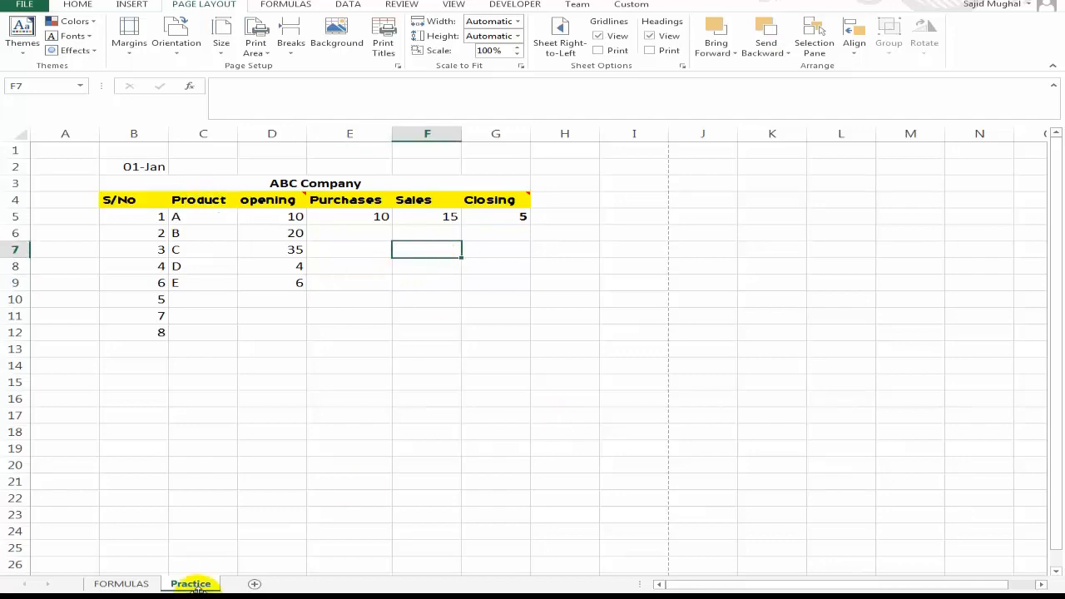
Select the Page Setup entry in the FORMULAS sheet's tool list and return to the Practice sheet.
left_click(135, 580)
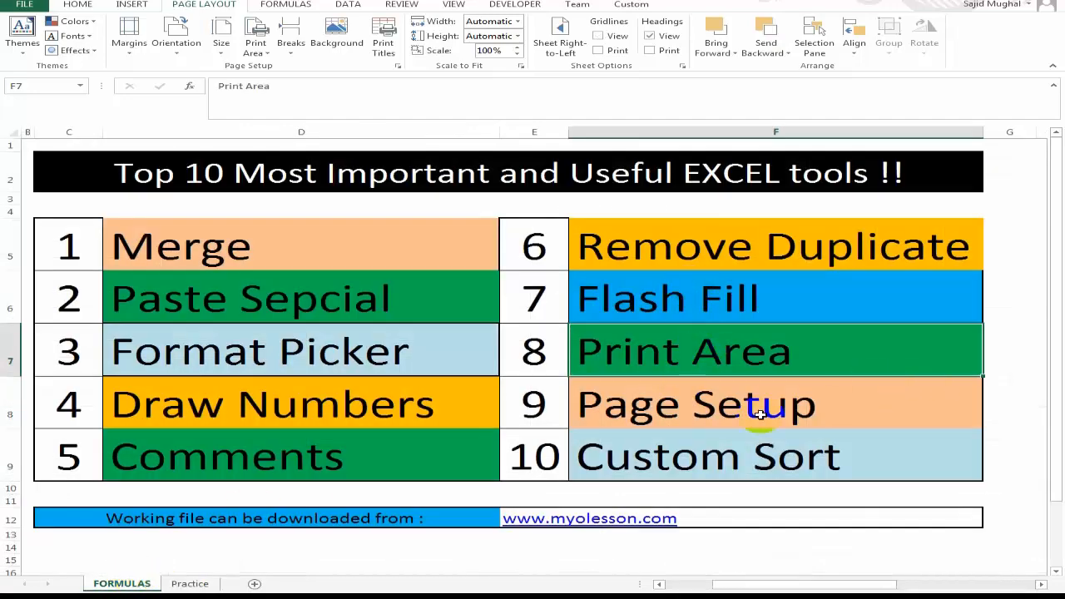
left_click(724, 403)
left_click(190, 583)
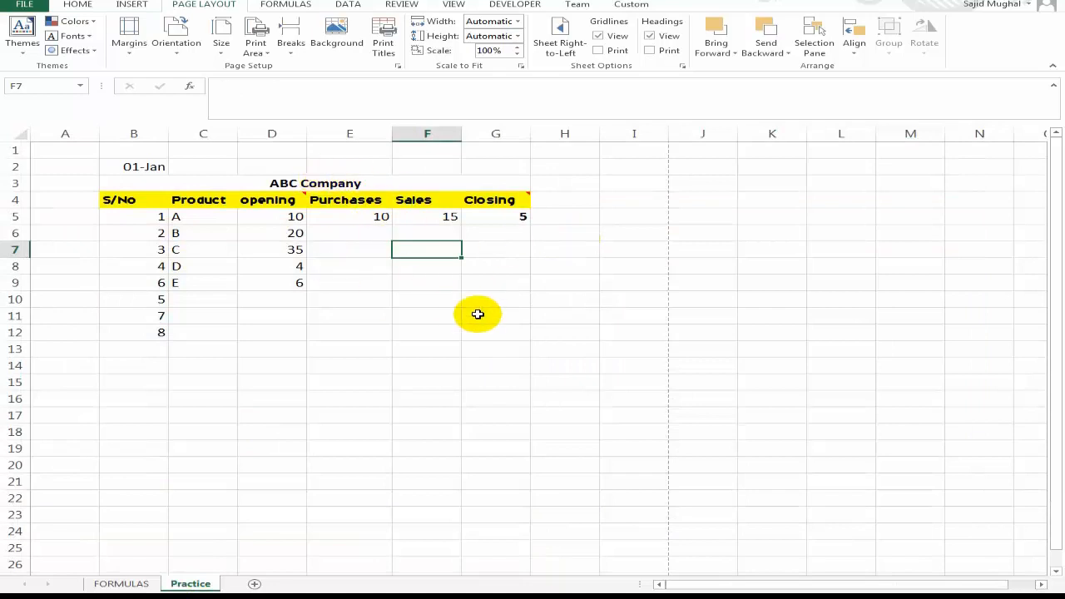
scroll(660, 369, "down", 5)
scroll(408, 381, "up", 5)
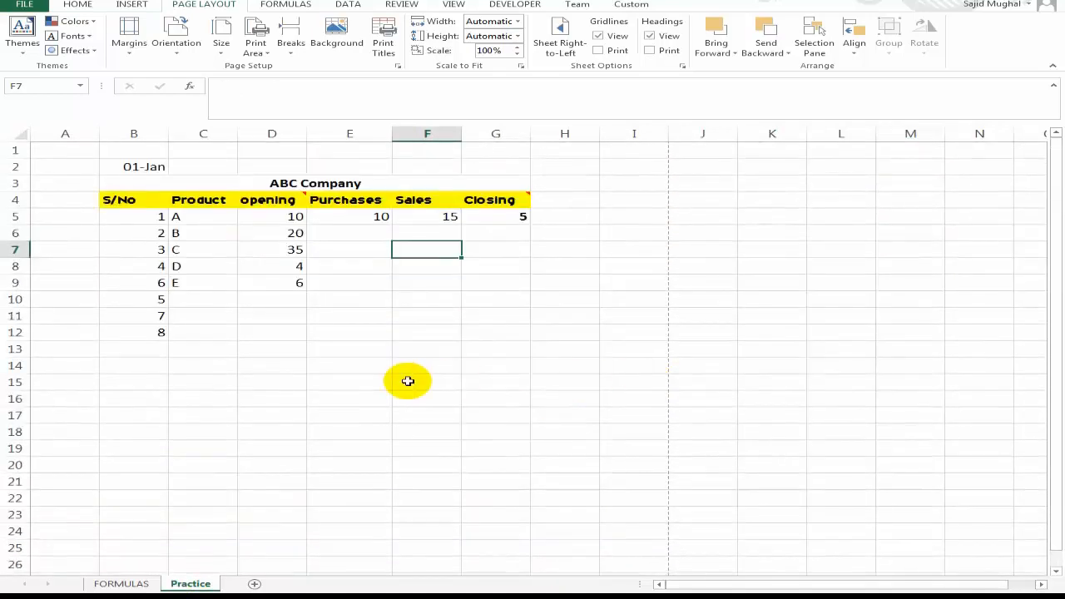
left_click_drag(161, 167, 487, 354)
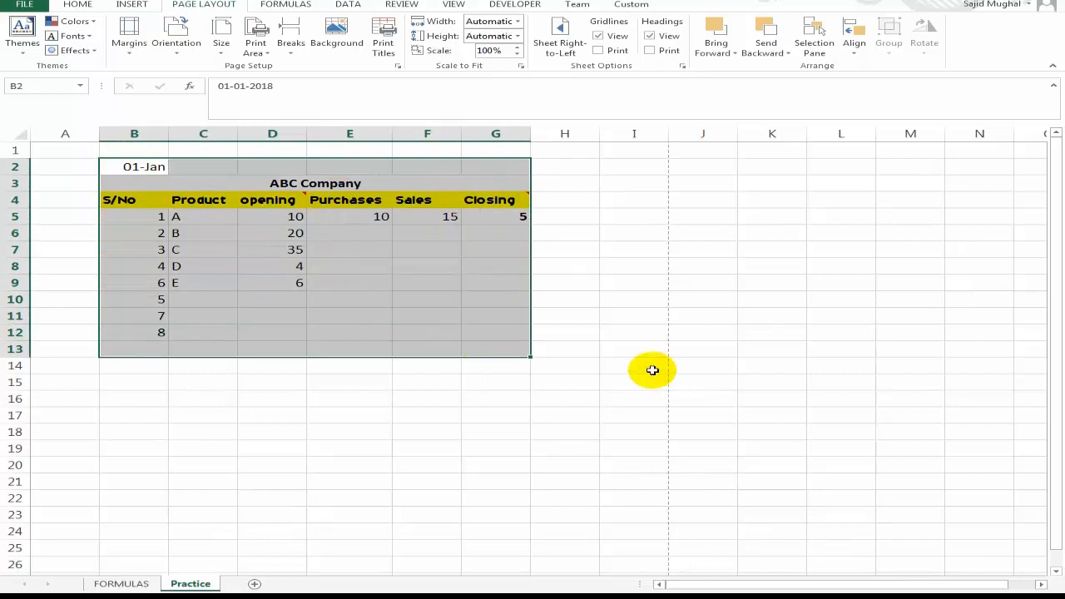
left_click(651, 369)
left_click_drag(150, 165, 494, 294)
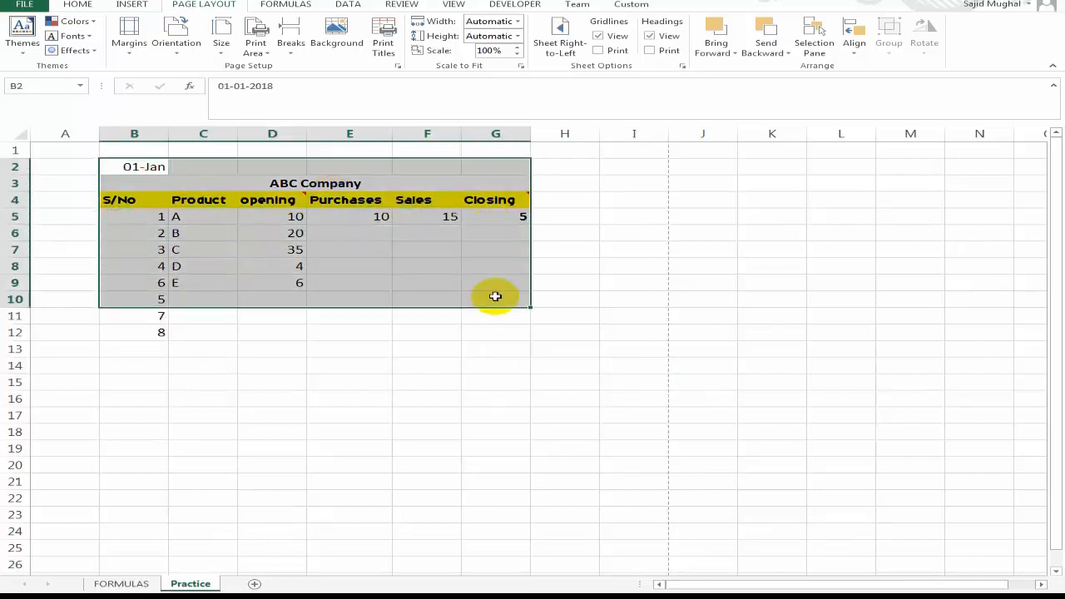
left_click(512, 383)
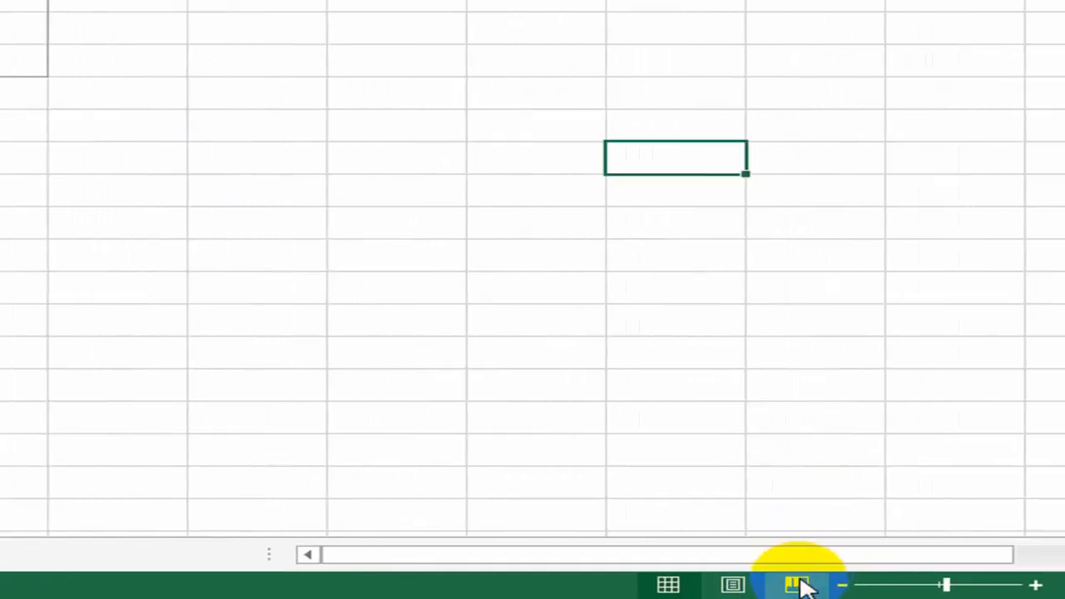
Show the Practice sheet in Page Break Preview and place its vertical page boundary after the Sales column F.
left_click(796, 584)
left_click_drag(469, 321, 370, 321)
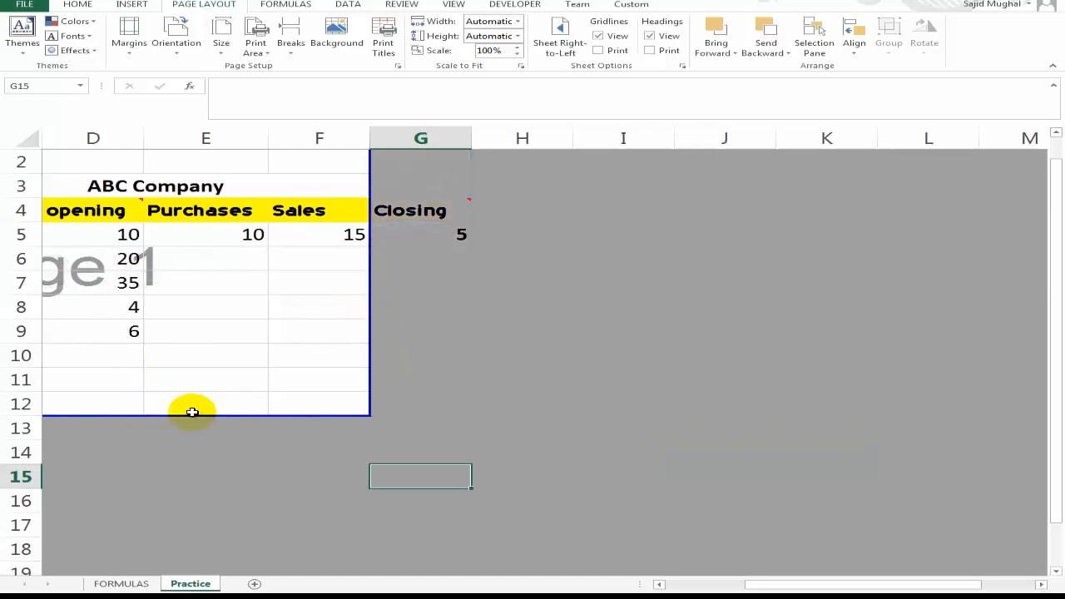
left_click_drag(856, 583, 691, 583)
left_click(542, 434)
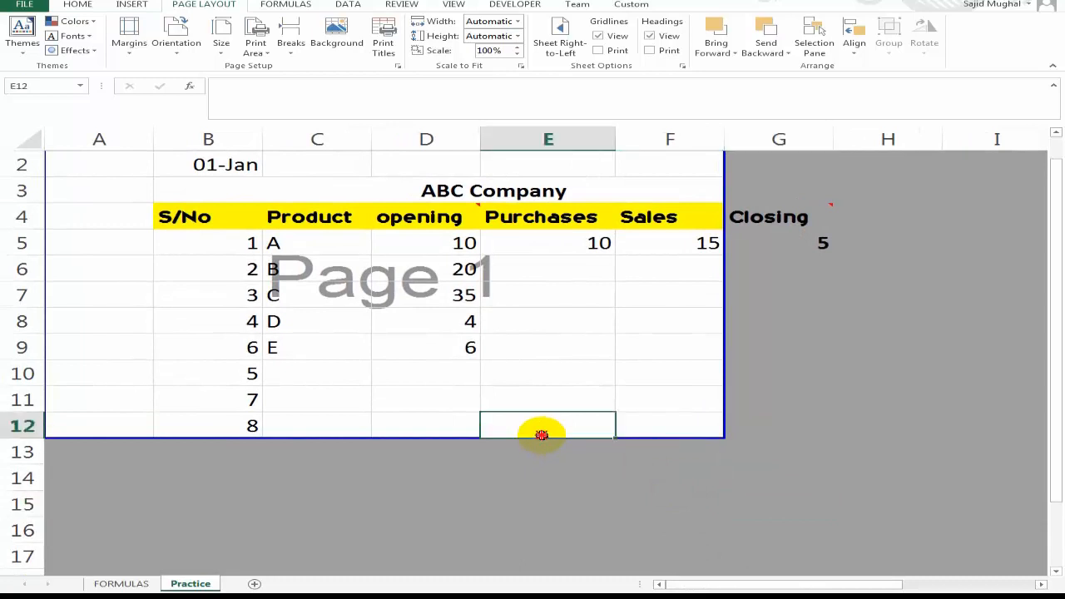
Raise the lower page boundary to row 9, leaving rows 10 to 12 outside the printed page.
left_click_drag(381, 435, 423, 358)
left_click(583, 310)
scroll(540, 341, "up", 1)
left_click(238, 411)
left_click(317, 452)
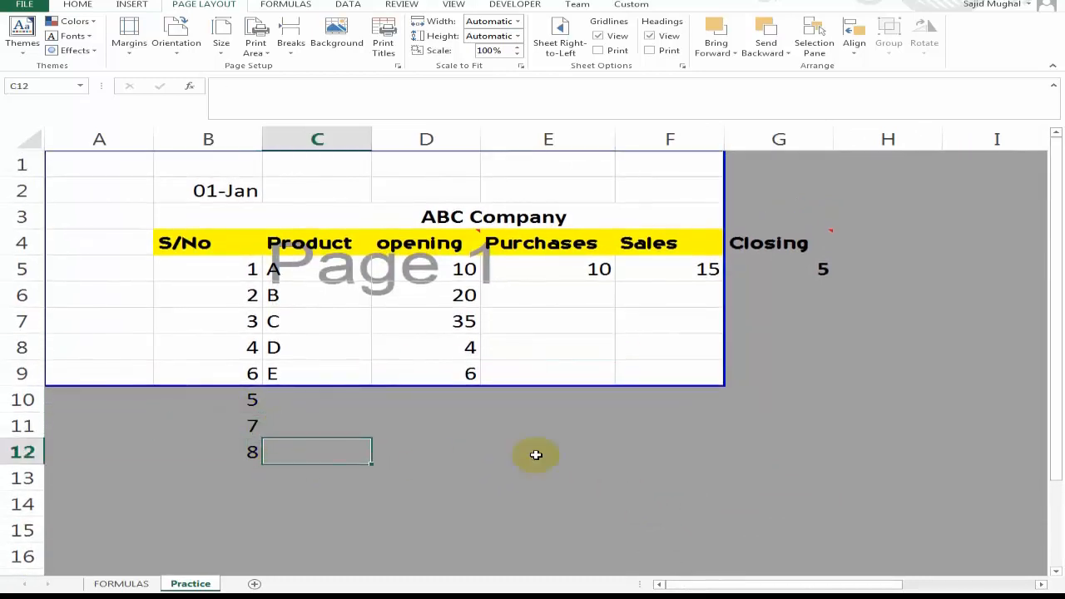
Extend the page boundaries down to row 12 and across to include the Closing column G.
left_click(779, 452)
left_click(827, 243)
left_click(819, 343)
left_click(765, 184)
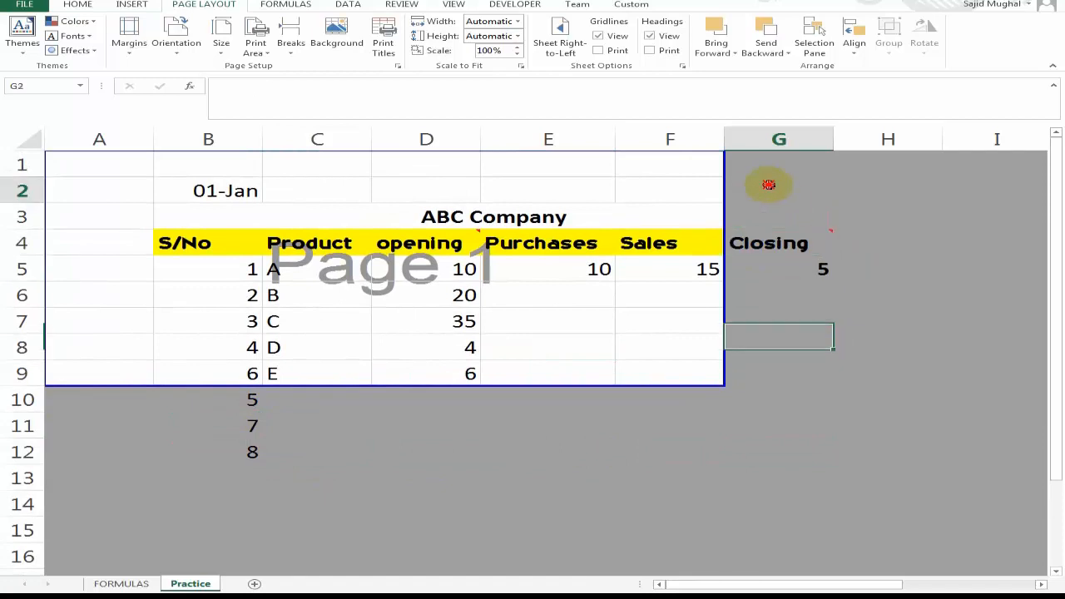
left_click_drag(593, 412, 597, 464)
left_click_drag(722, 214, 836, 316)
Select the Custom Sort entry in the FORMULAS sheet's tool list and return to the Practice sheet.
left_click(119, 584)
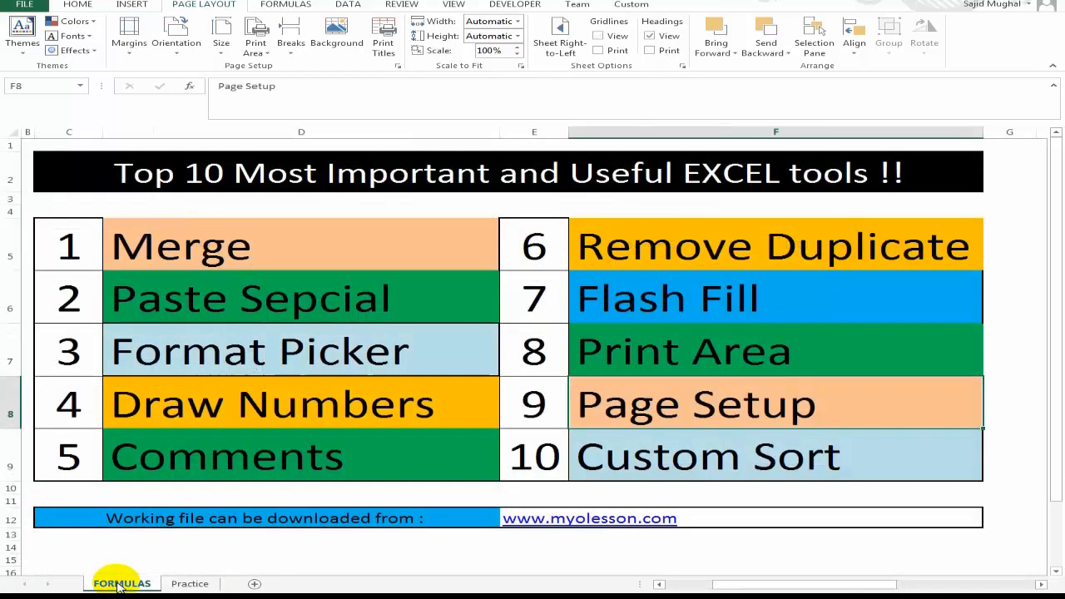
left_click(706, 462)
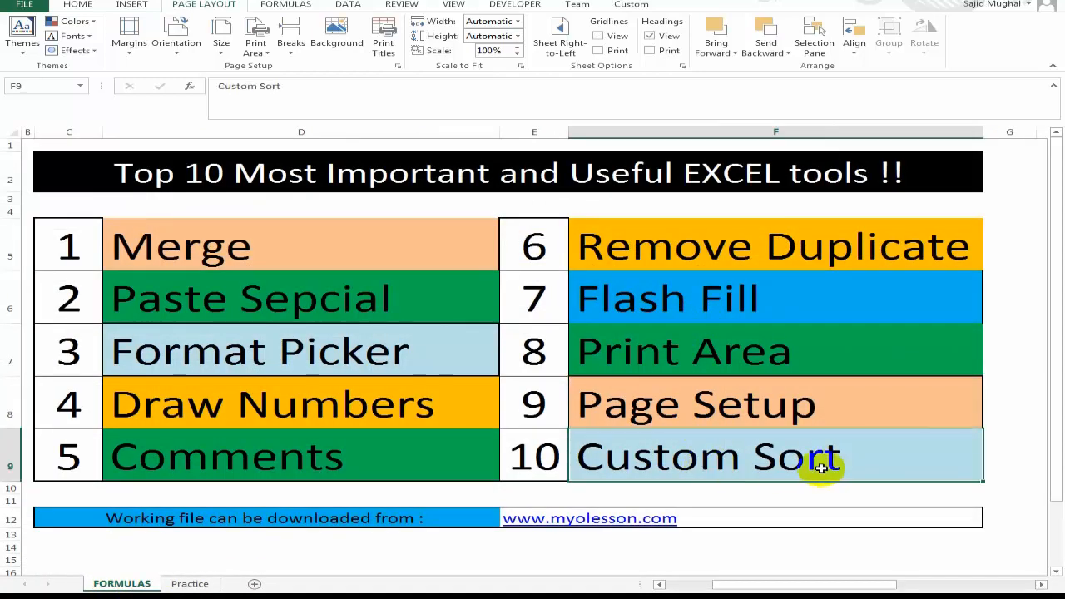
left_click(193, 585)
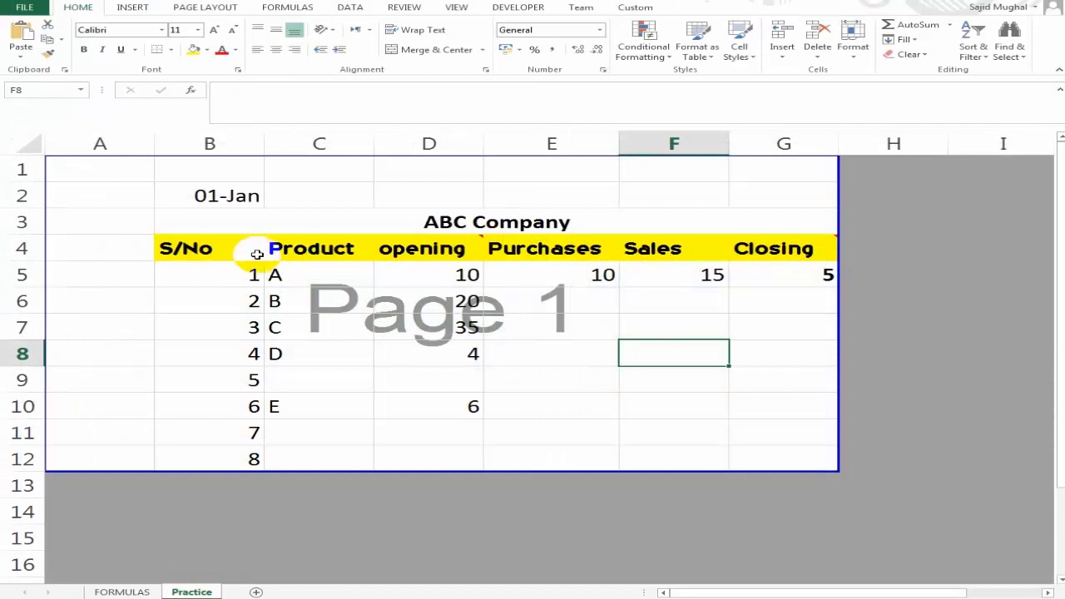
Sort the ABC Company table in B4:G12 by the Product column on values, ordered A to Z.
left_click_drag(191, 250, 791, 451)
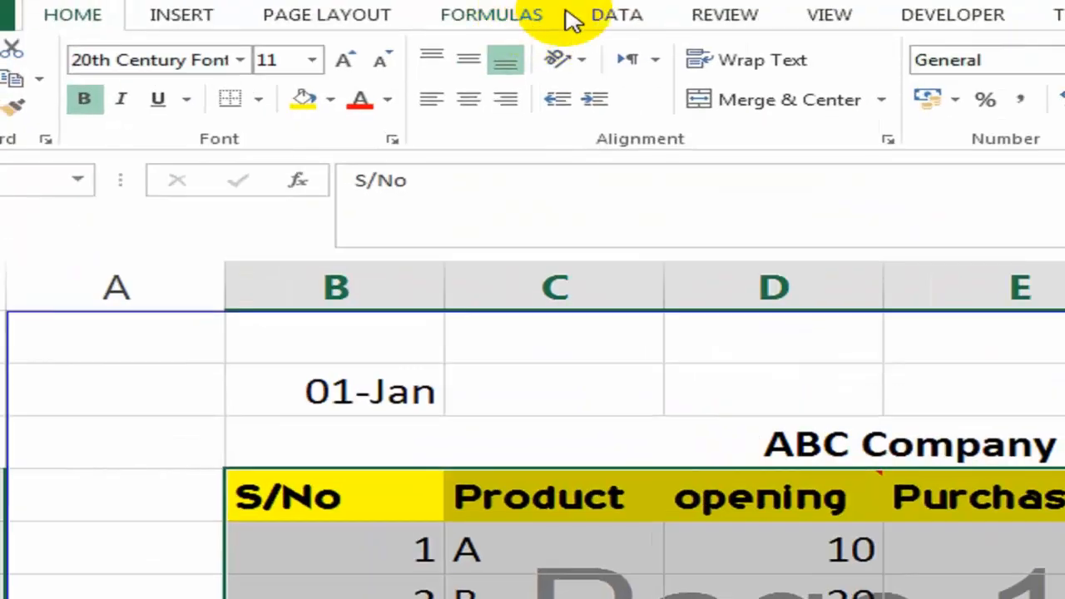
left_click(350, 7)
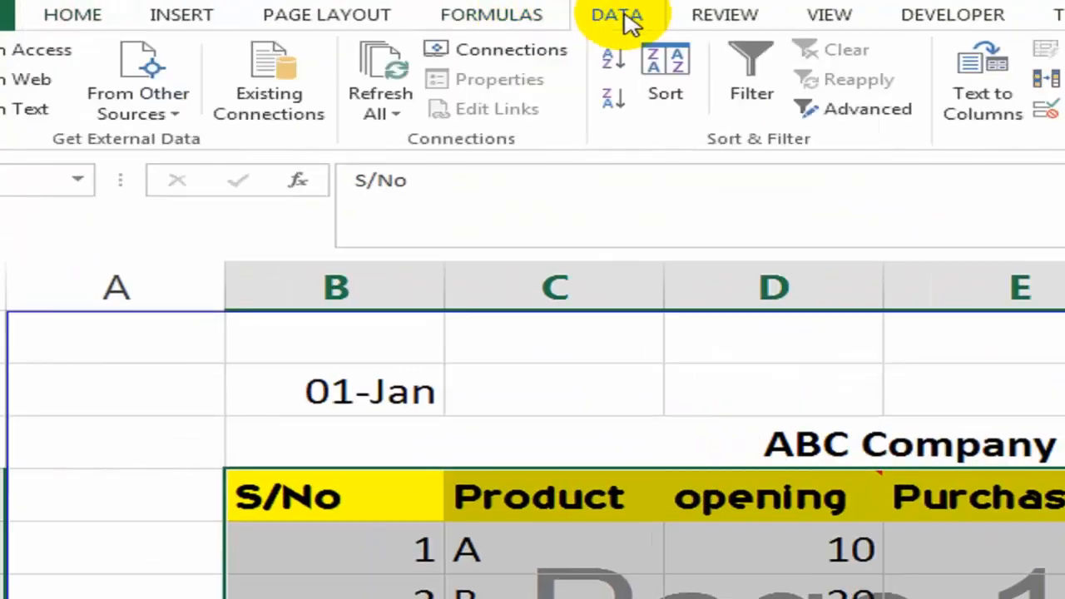
left_click(657, 68)
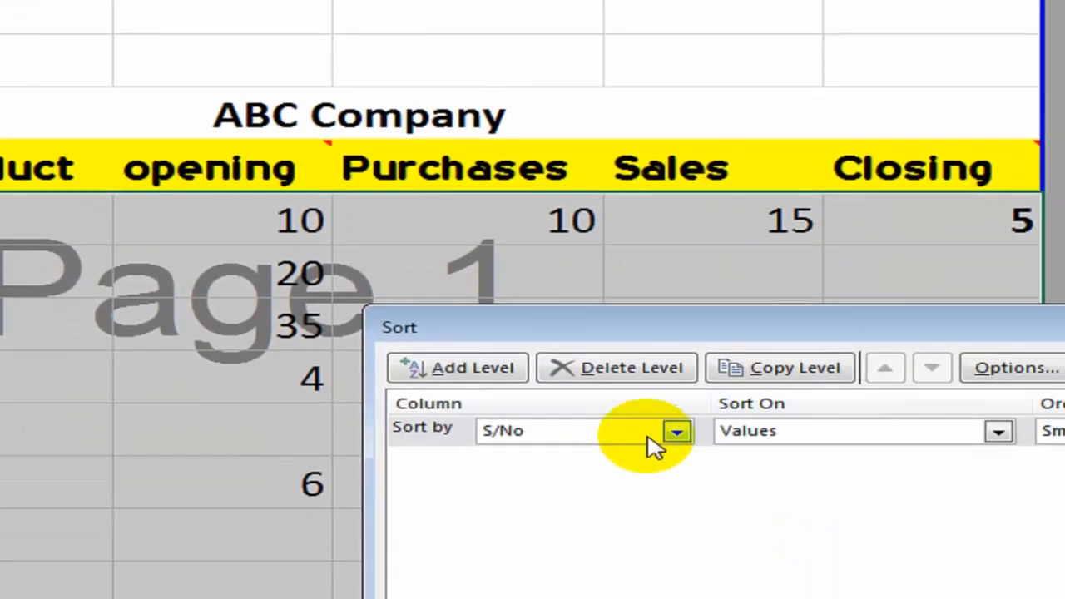
left_click(690, 501)
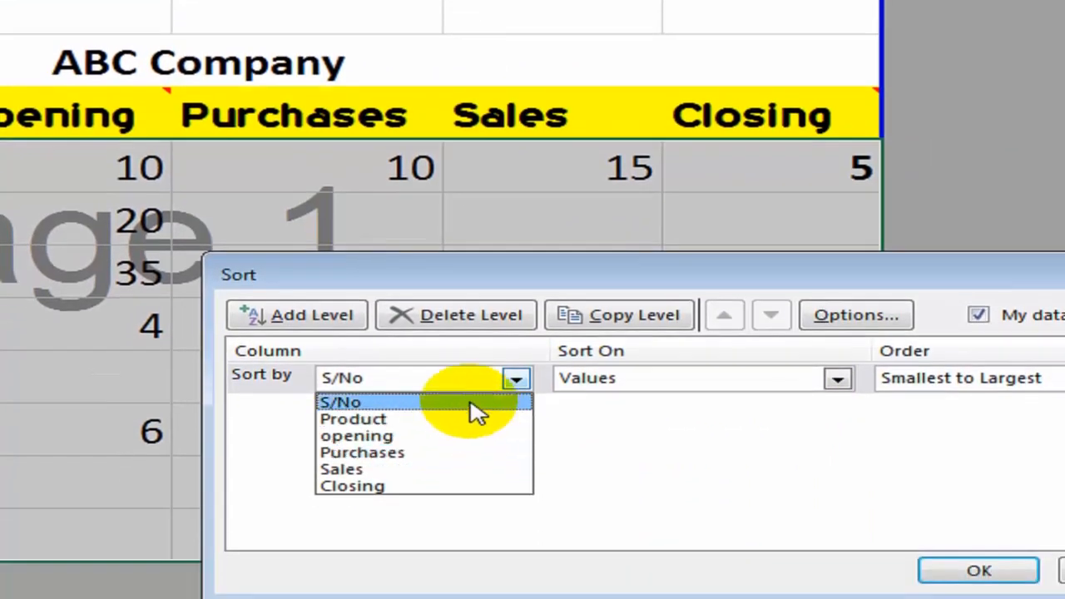
left_click(467, 422)
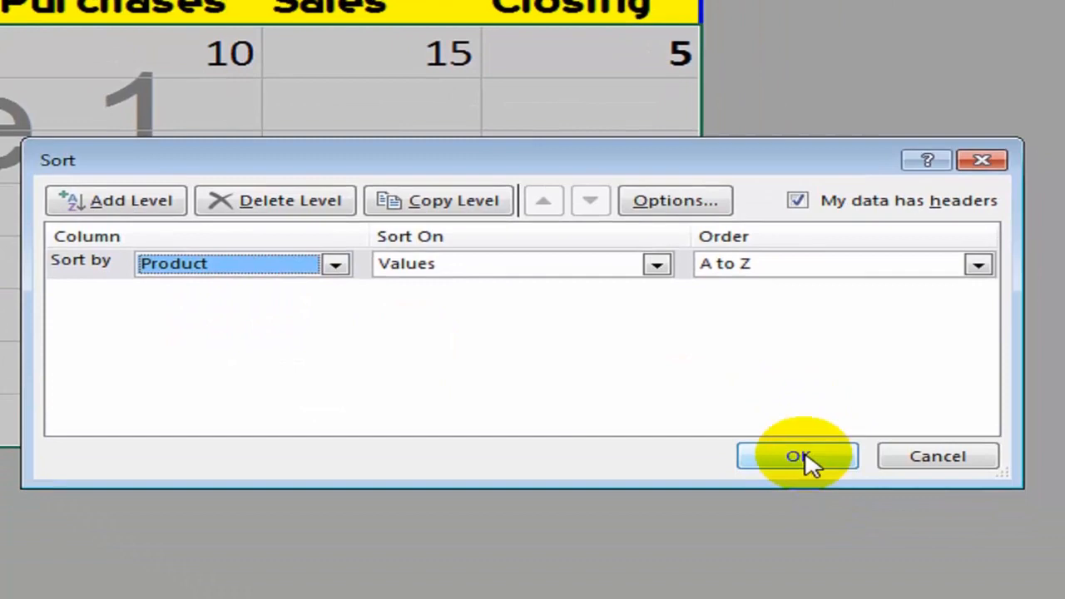
left_click(798, 457)
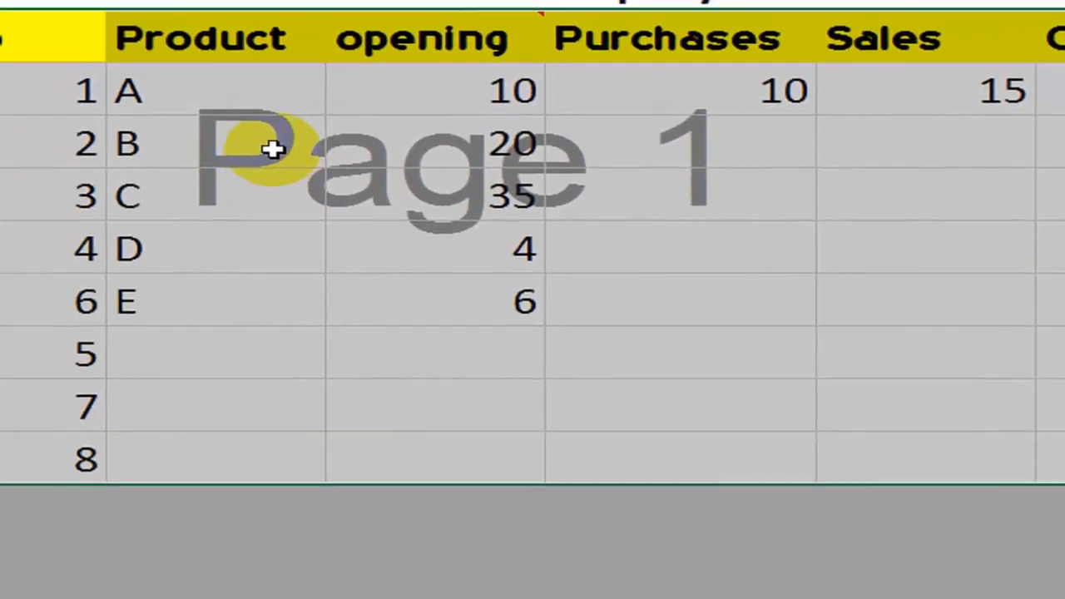
left_click(261, 112)
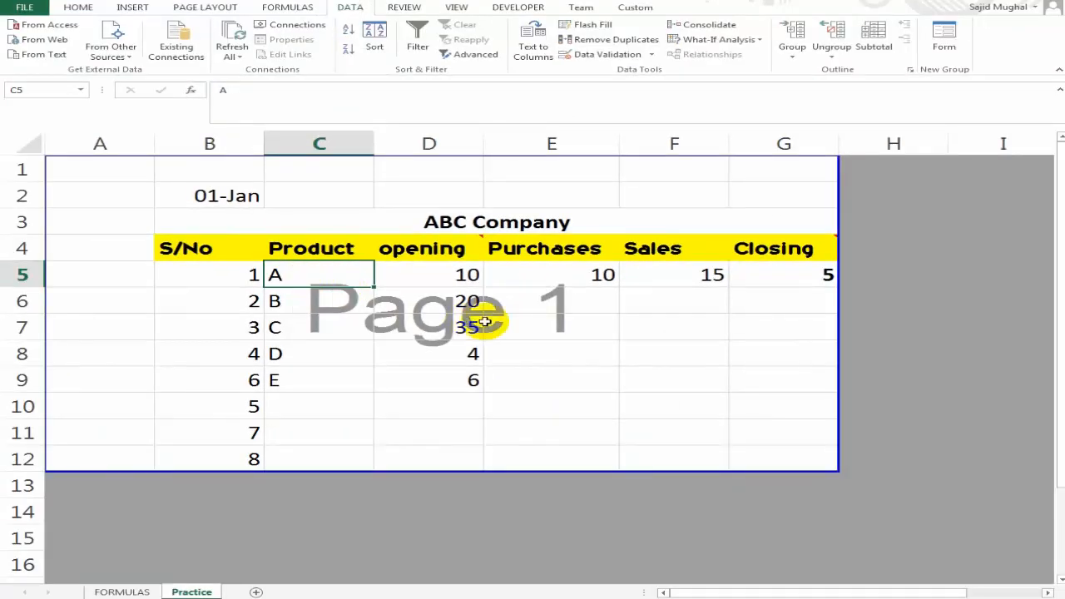
key("Down")
key("Up")
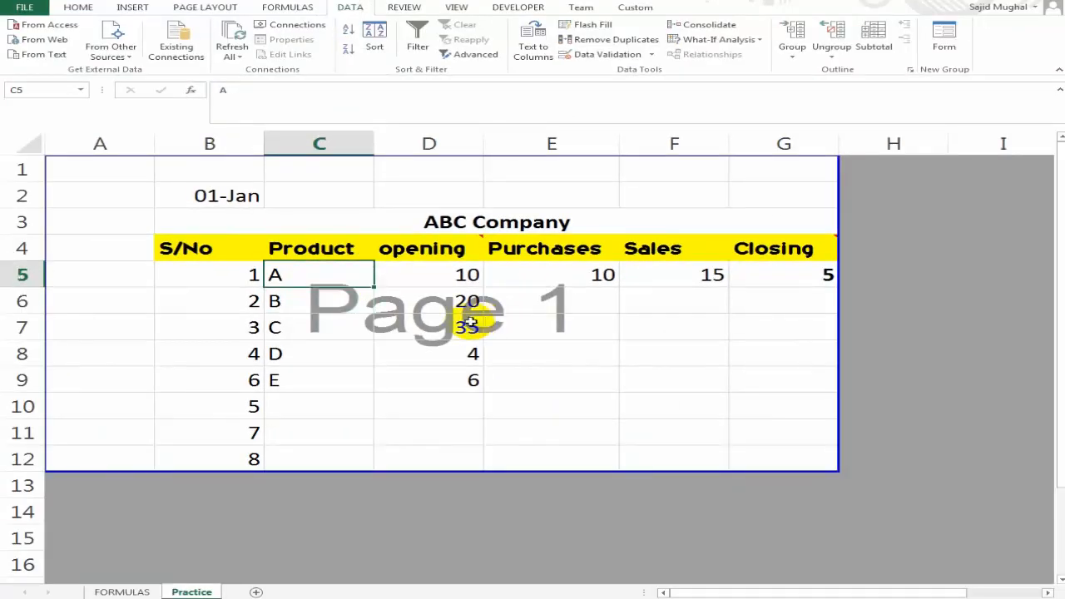
left_click_drag(209, 247, 779, 449)
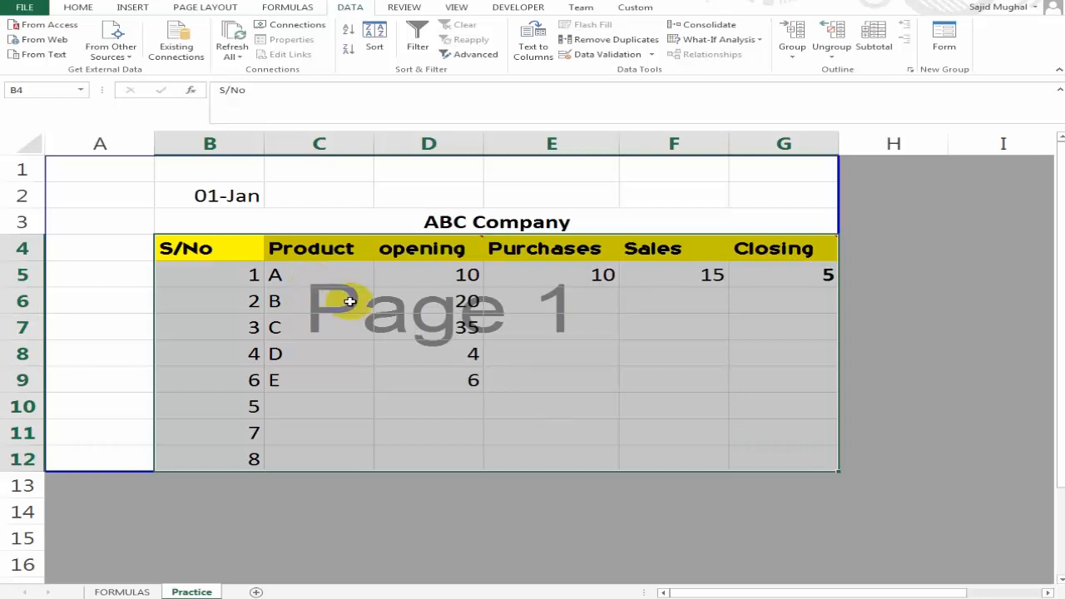
left_click(279, 274)
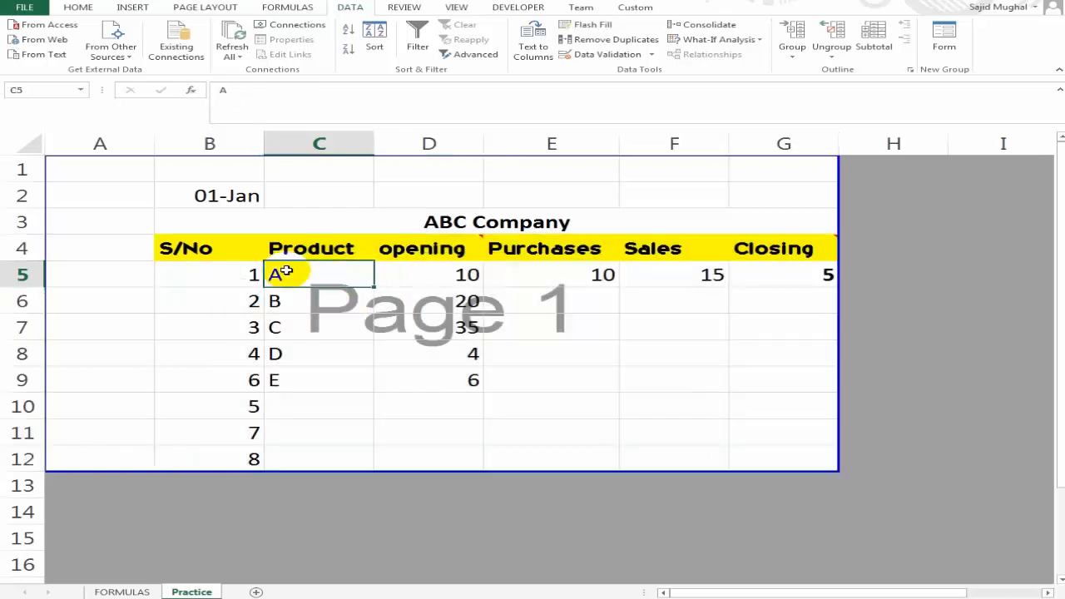
left_click(247, 271)
Sort the table in B4:G12 by Product using a new custom list in the order B, D, C.
left_click_drag(208, 247, 808, 454)
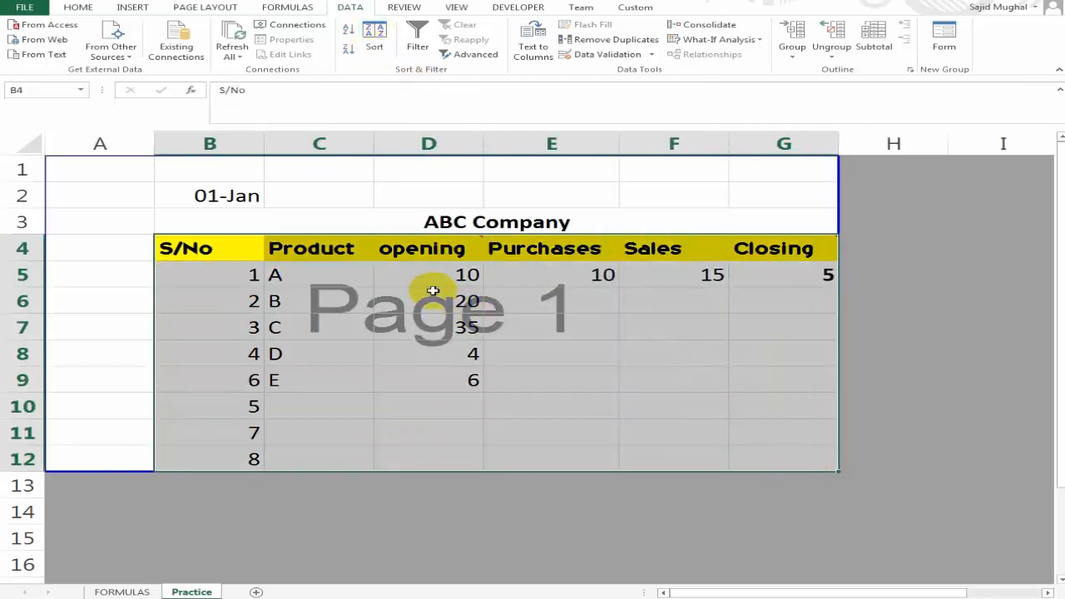
left_click(370, 52)
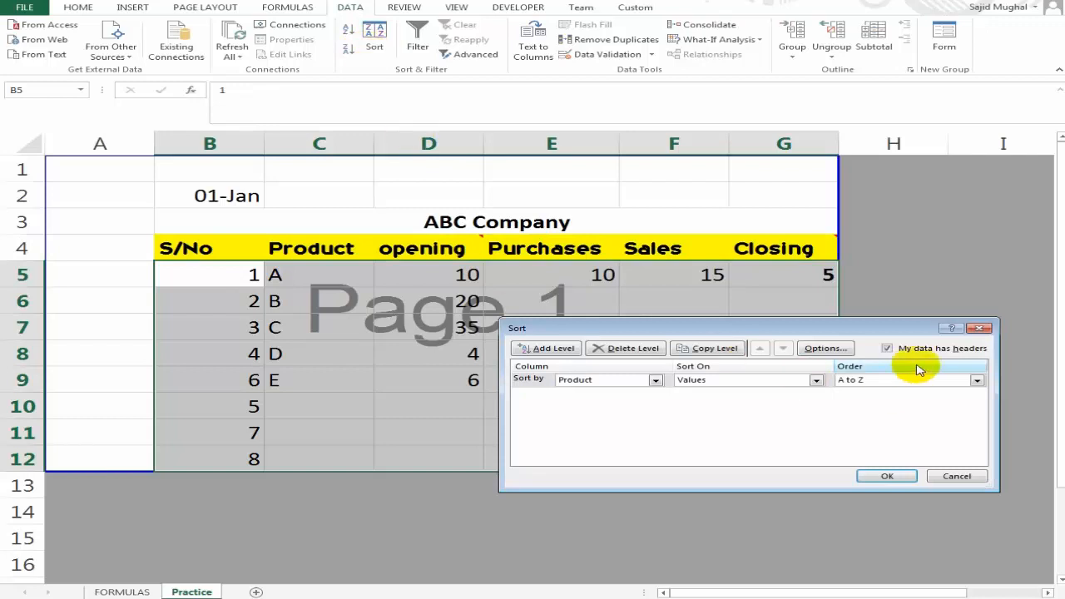
left_click(976, 380)
left_click(883, 408)
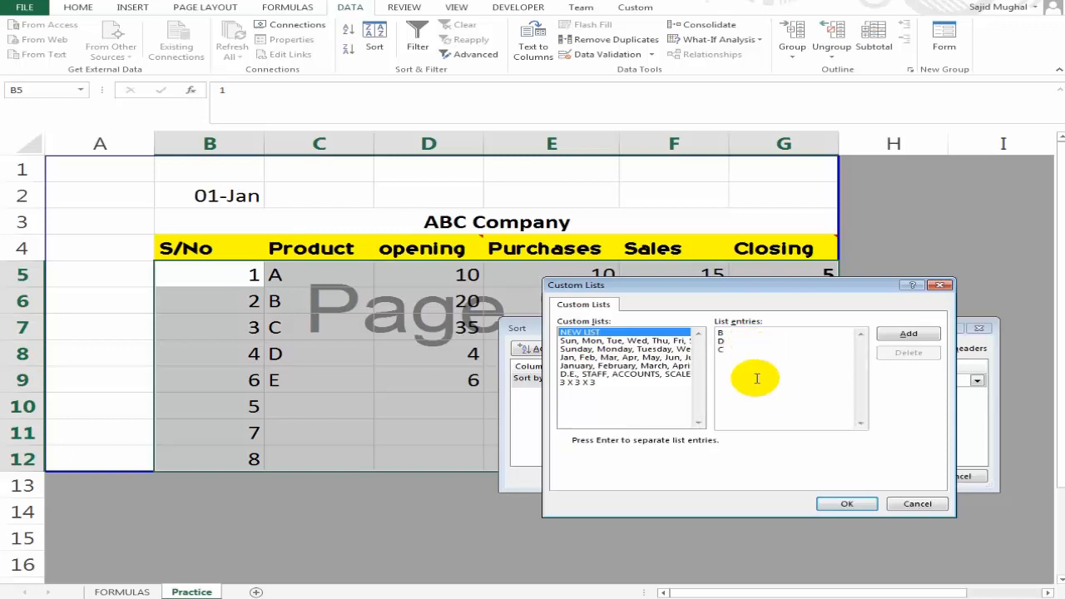
left_click(855, 506)
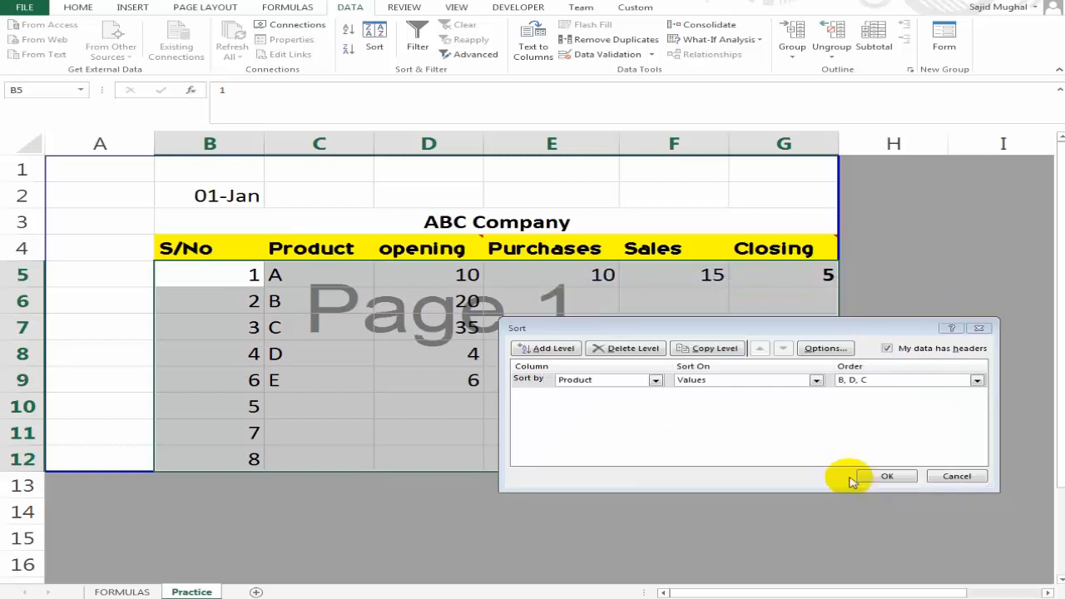
left_click(643, 383)
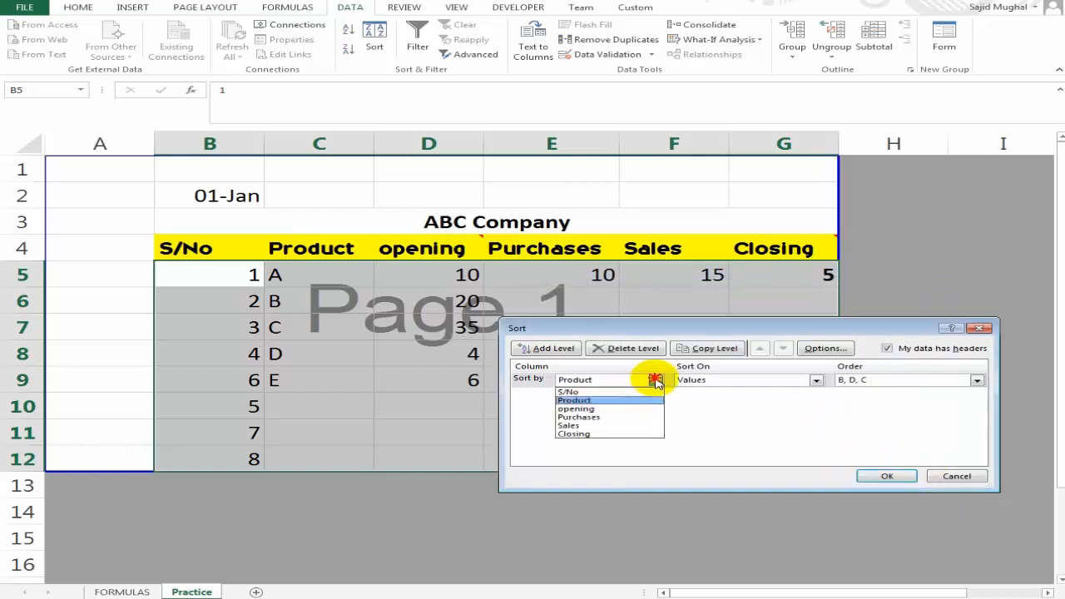
left_click(630, 406)
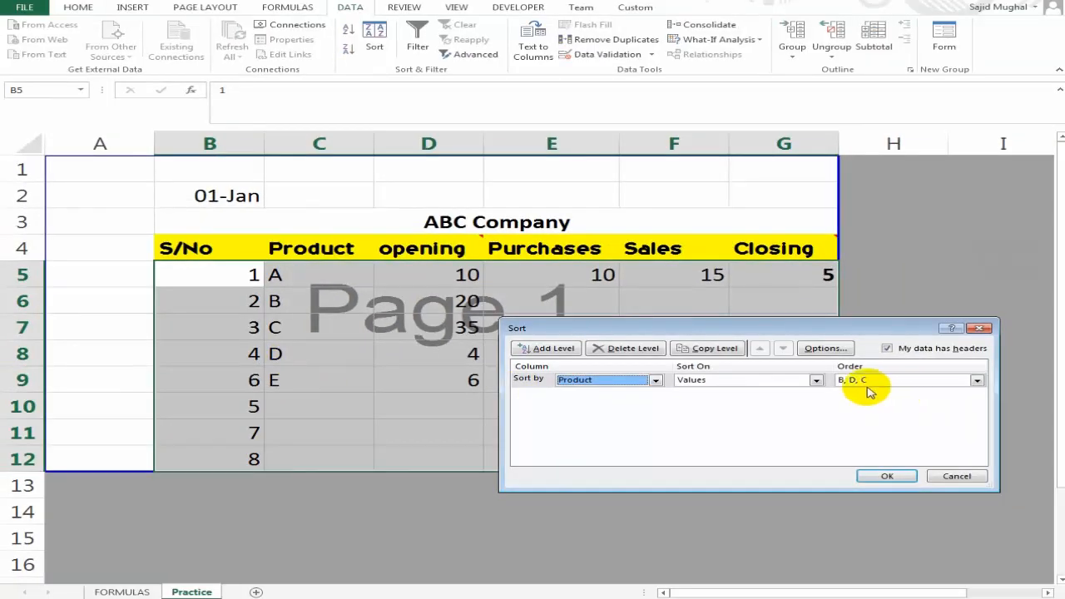
left_click(886, 476)
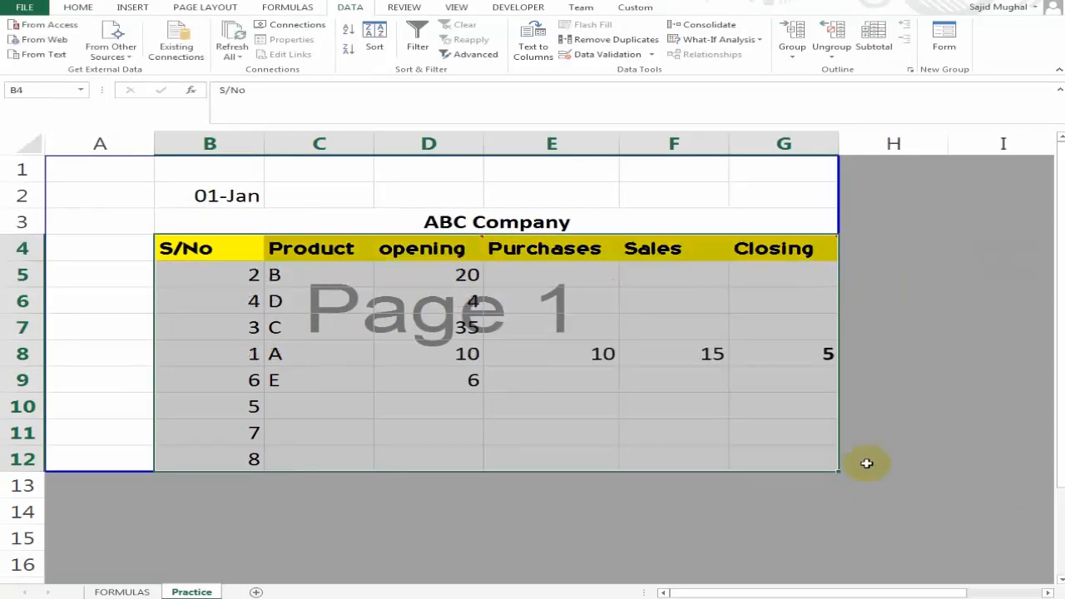
Check the order of the Product entries in cells C5 to C9 one by one.
left_click(291, 278)
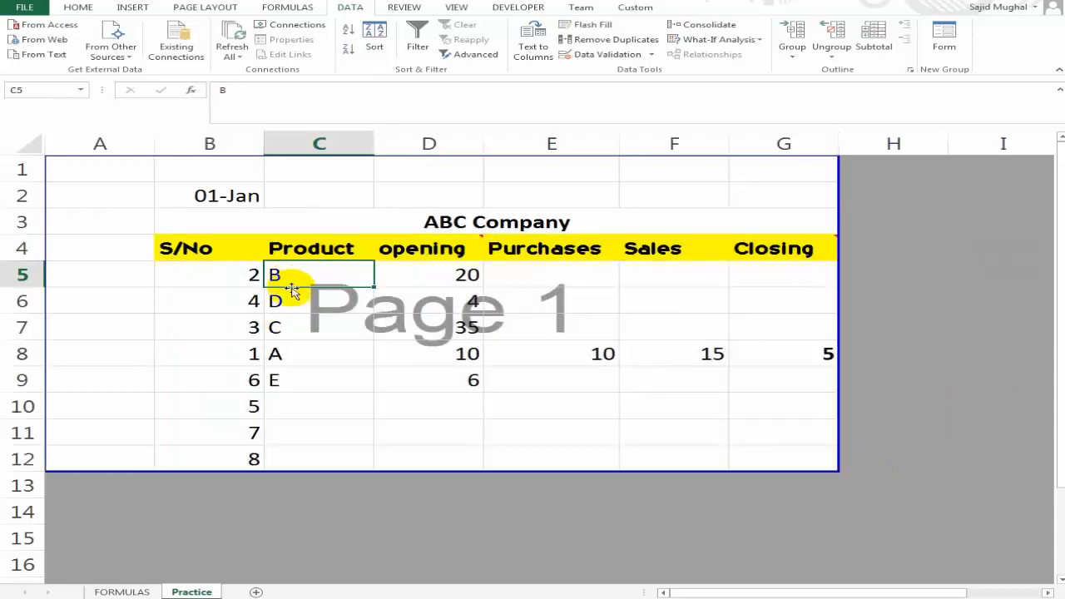
left_click(286, 301)
left_click(294, 332)
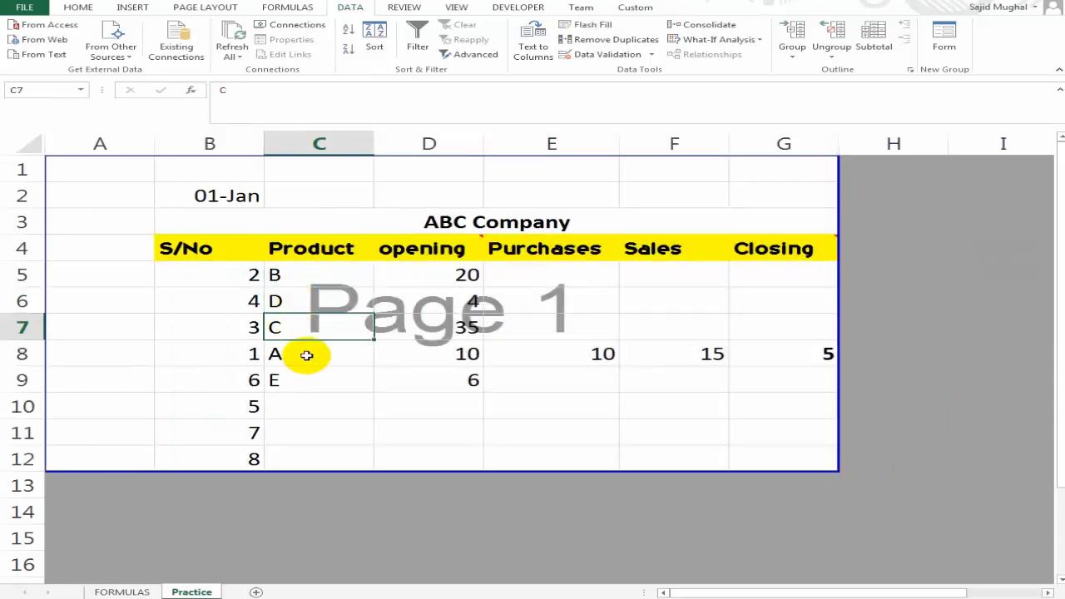
left_click(309, 354)
left_click(308, 386)
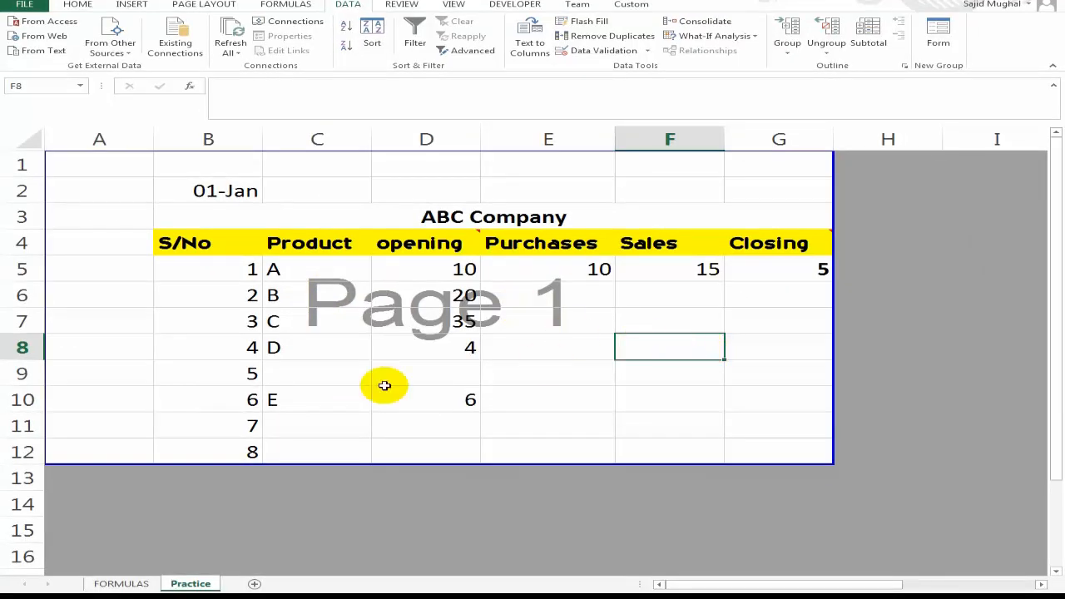
Return to the FORMULAS sheet and review the list of ten Excel tools.
left_click(121, 584)
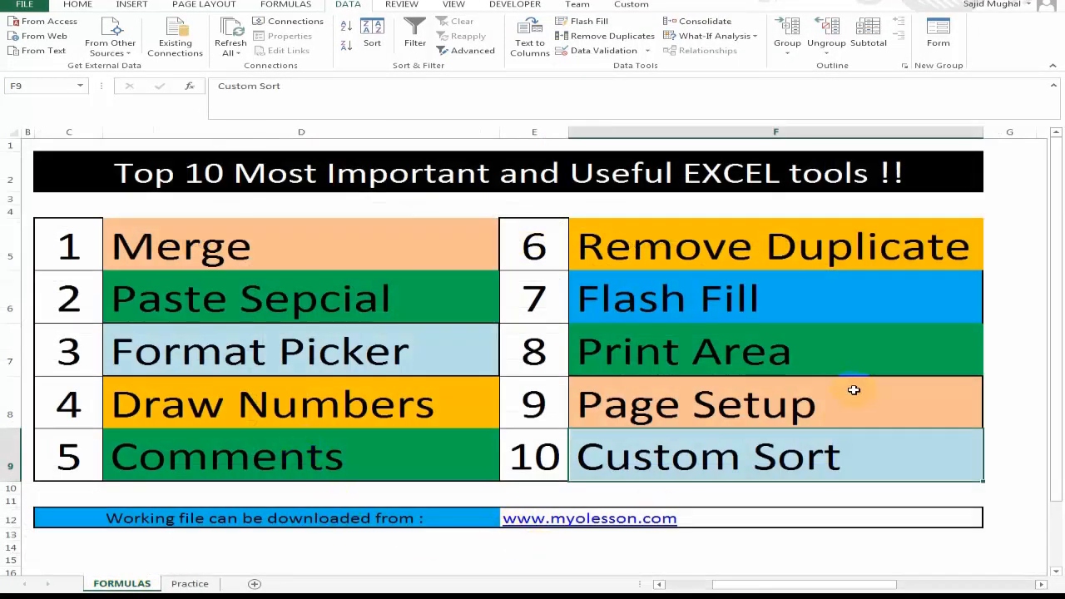
scroll(915, 361, "down", 2)
scroll(915, 359, "up", 2)
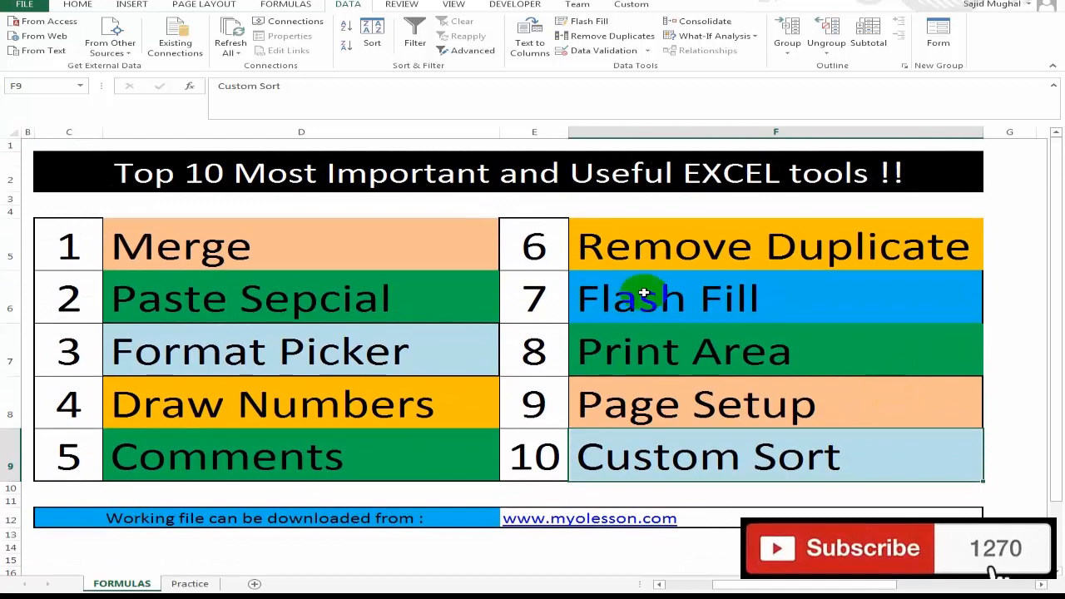
scroll(860, 380, "down", 1)
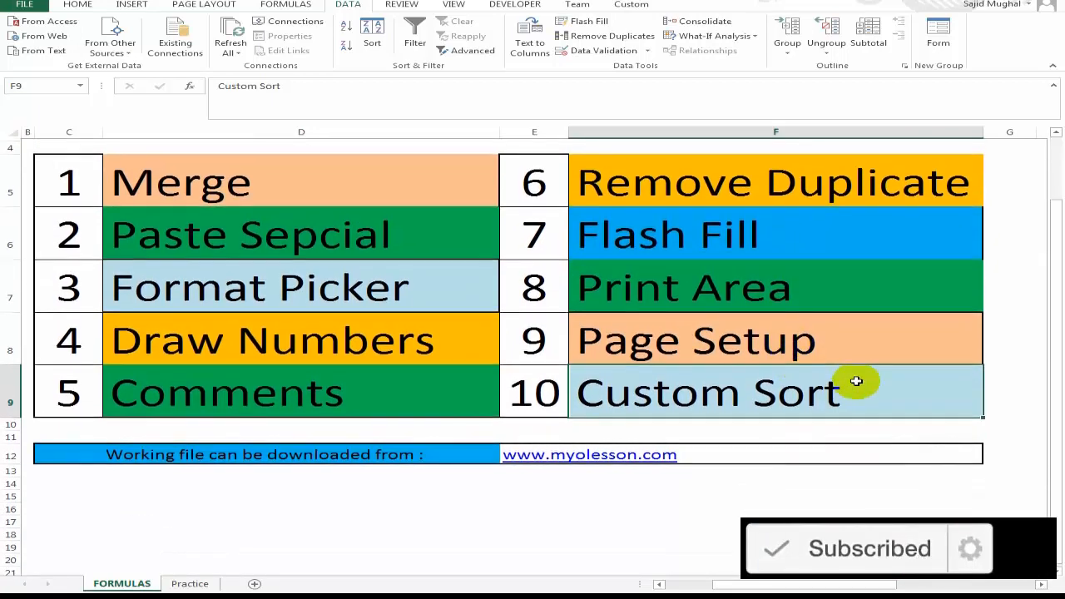
scroll(860, 376, "up", 1)
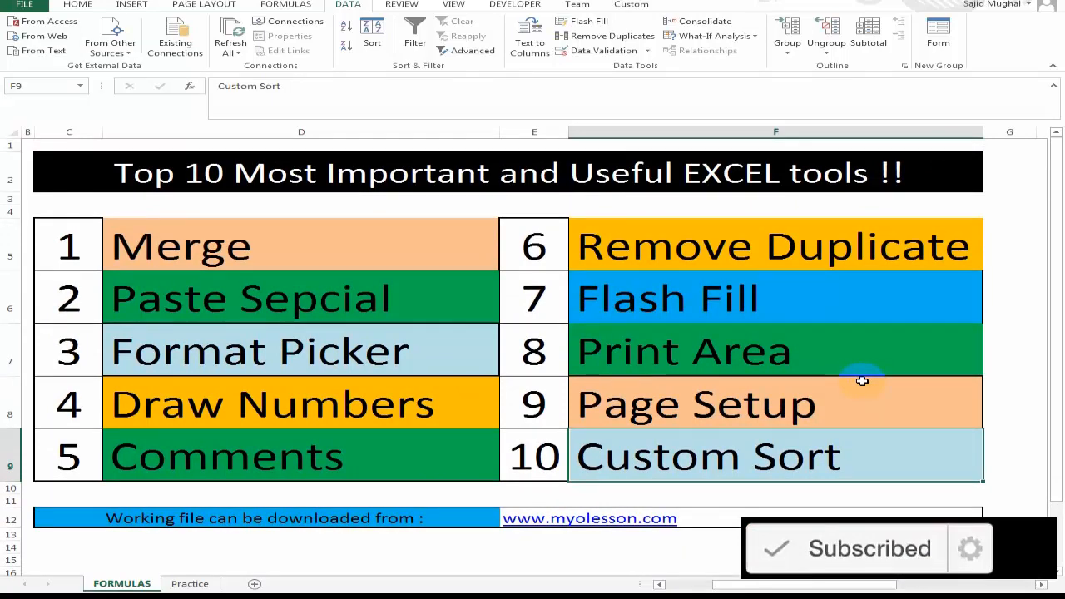
scroll(783, 380, "down", 1)
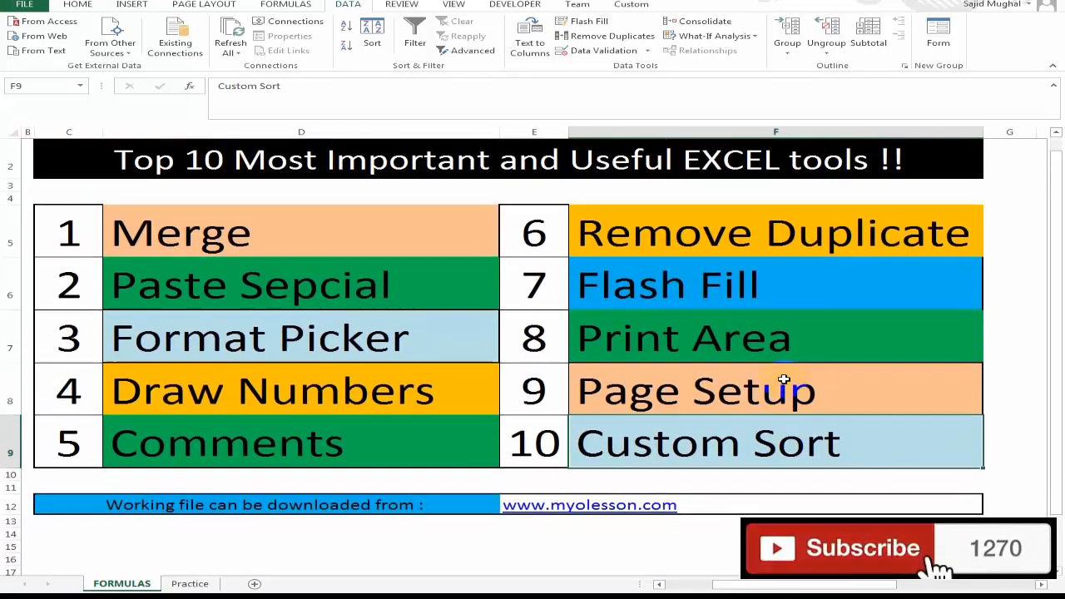
scroll(783, 379, "up", 1)
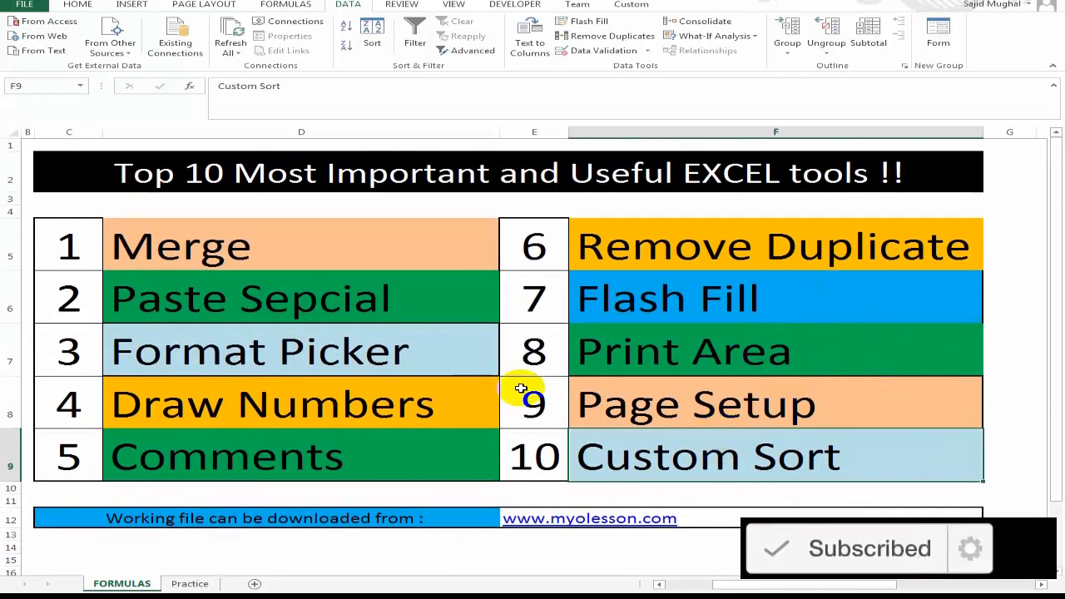